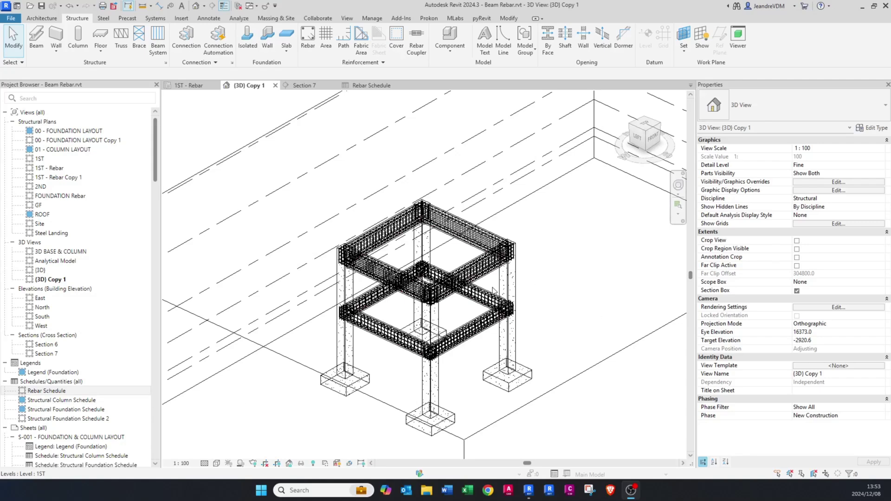
Orbit the 3D view through a couple of isometric angles to inspect the rebar frame
{"action": "scroll", "coordinate": [460, 307], "scroll_direction": "up", "scroll_amount": 3}
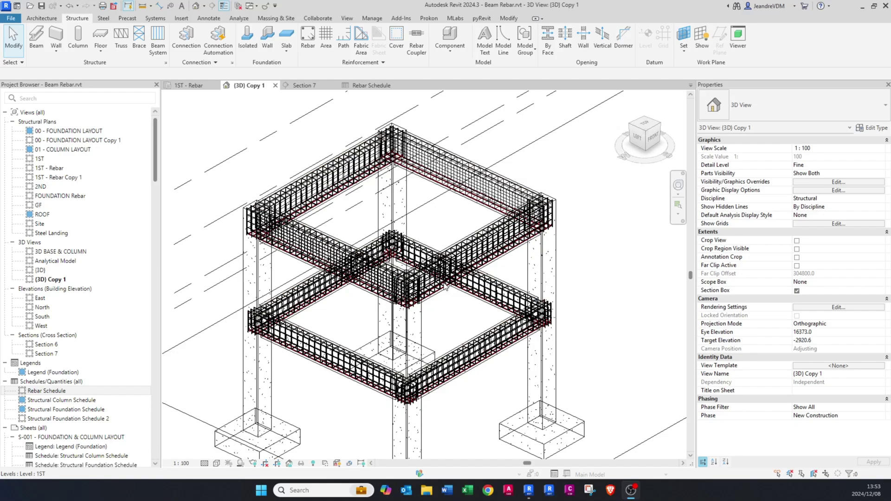
{"action": "middle_click_drag", "start_coordinate": [442, 311], "coordinate": [315, 324], "text": "shift"}
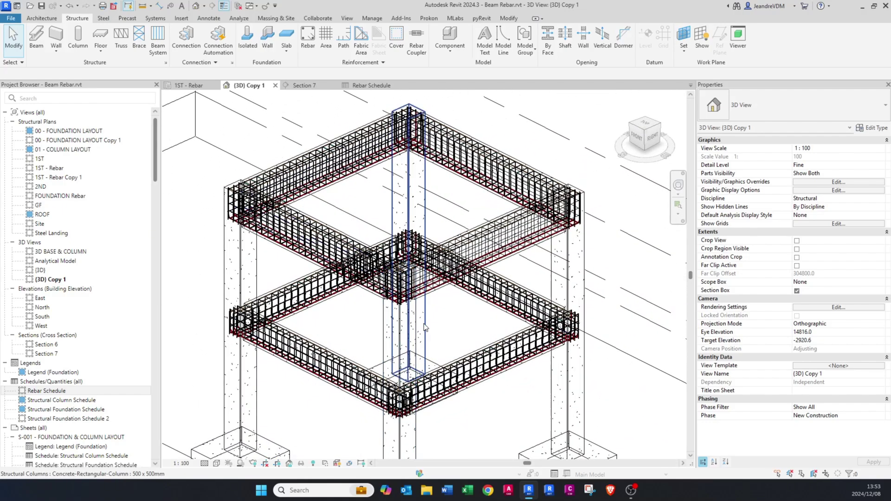
{"action": "middle_click_drag", "start_coordinate": [424, 326], "coordinate": [306, 337], "text": "shift"}
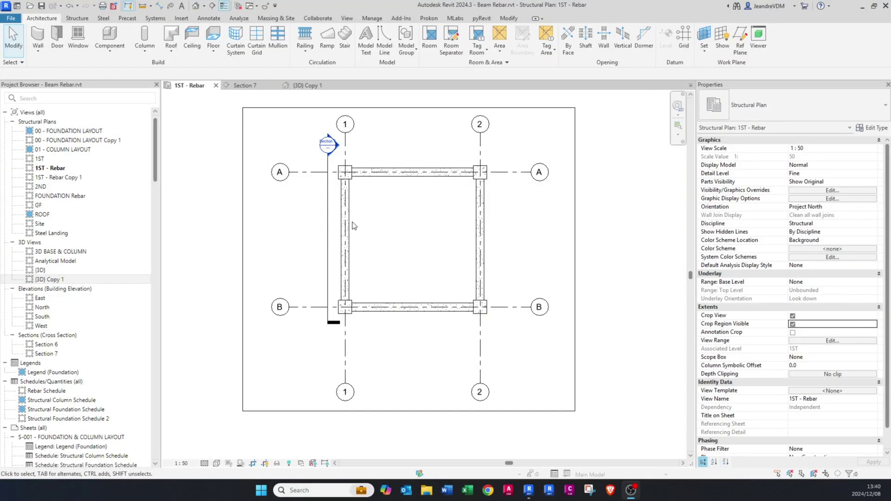
{"action": "scroll", "coordinate": [366, 235], "scroll_direction": "up", "scroll_amount": 2}
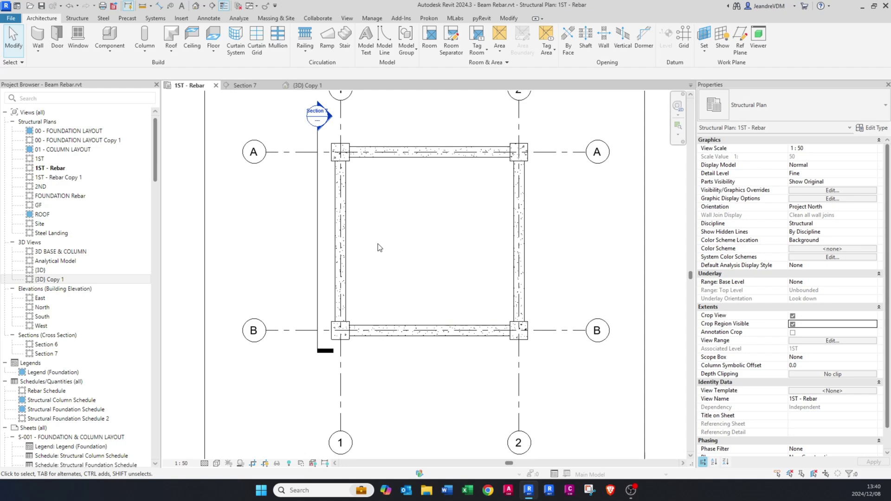
{"action": "middle_click_drag", "start_coordinate": [351, 195], "coordinate": [361, 211]}
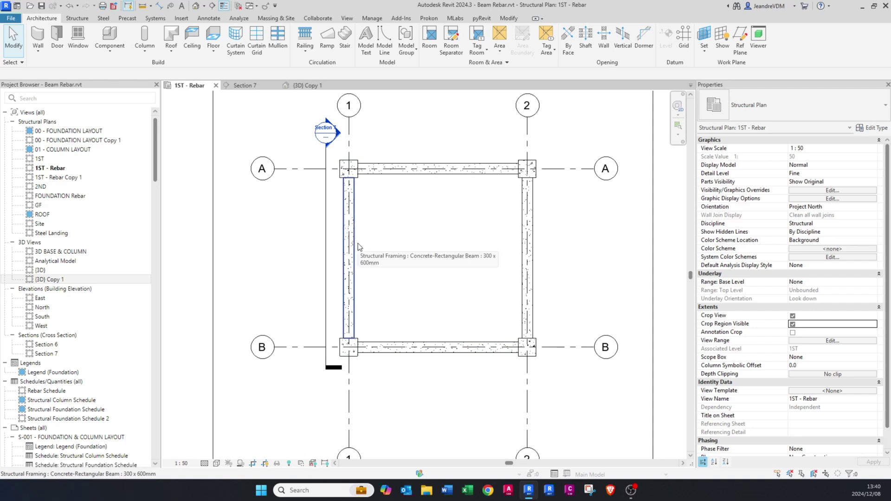
{"action": "left_click", "coordinate": [79, 18]}
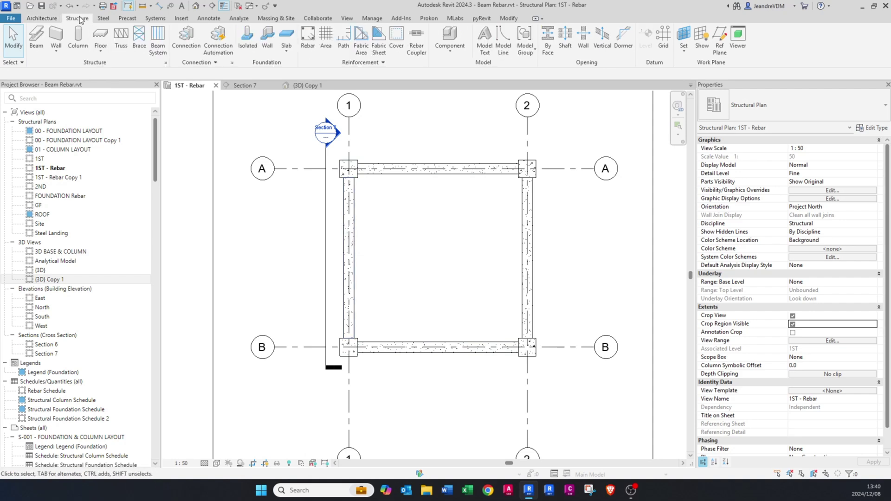
{"action": "left_click", "coordinate": [33, 37]}
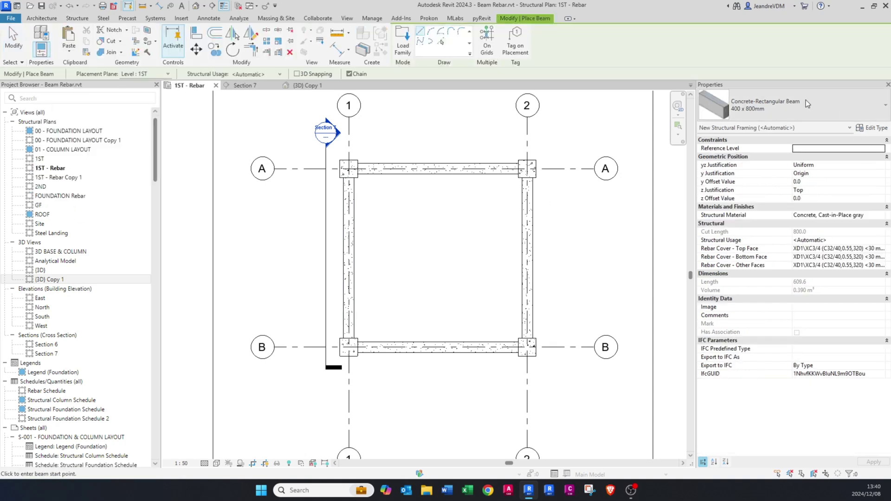
{"action": "left_click", "coordinate": [418, 206]}
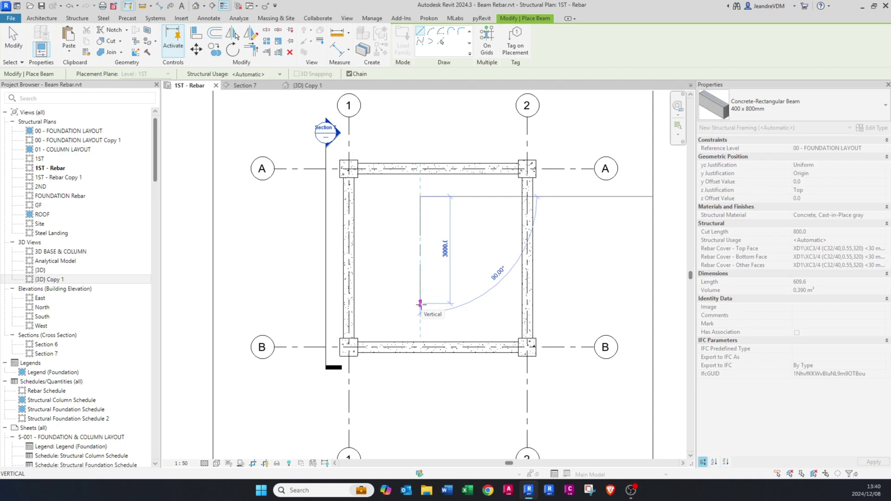
{"action": "key", "text": "Escape"}
{"action": "left_click", "coordinate": [883, 150]}
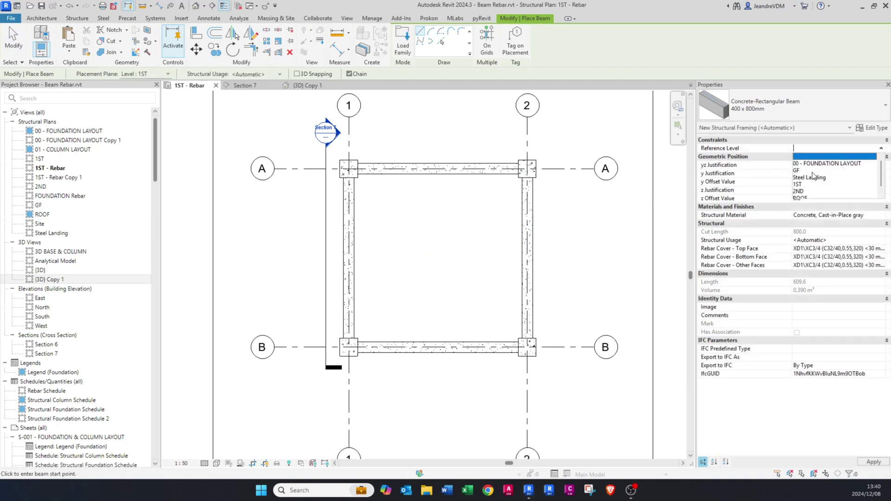
{"action": "scroll", "coordinate": [819, 174], "scroll_direction": "down", "scroll_amount": 1}
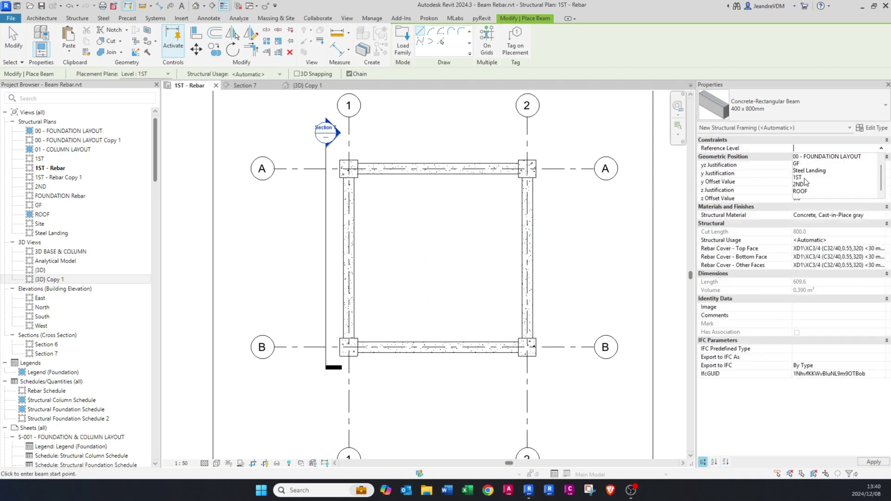
{"action": "left_click", "coordinate": [804, 178]}
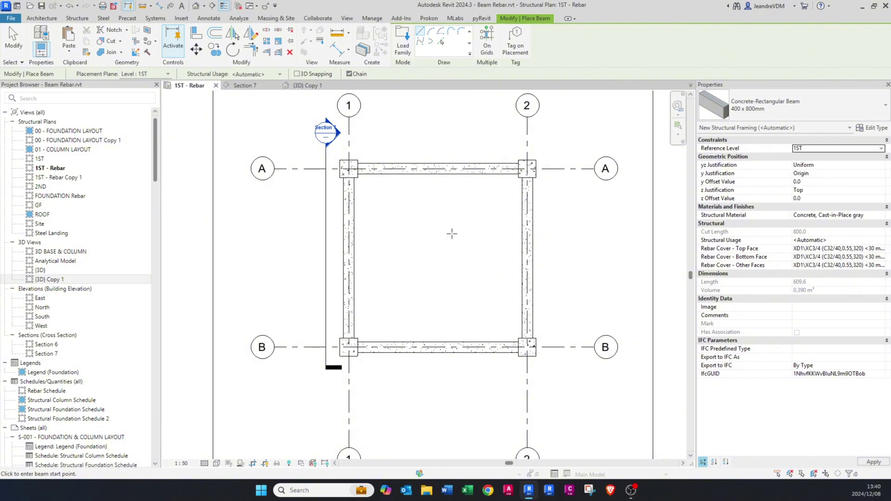
{"action": "left_click", "coordinate": [429, 219]}
{"action": "left_click", "coordinate": [429, 287]}
{"action": "key", "text": "Escape"}
{"action": "key", "text": "Escape"}
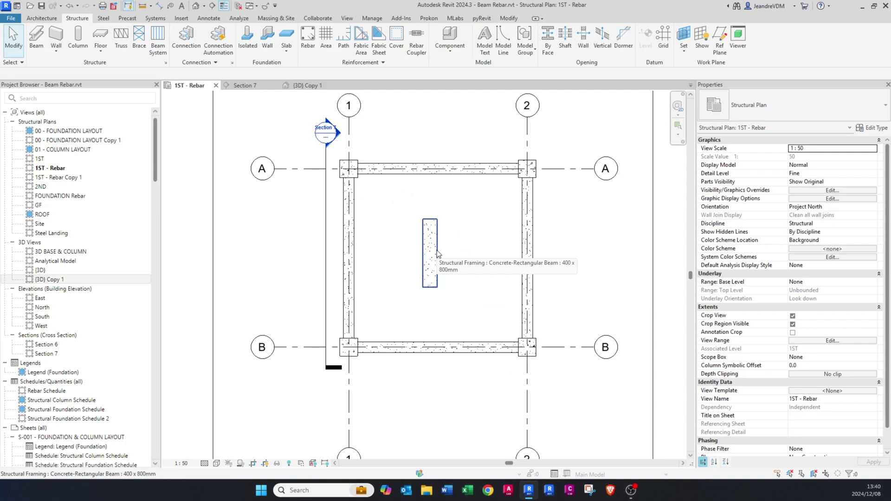
{"action": "left_click", "coordinate": [434, 250]}
{"action": "key", "text": "Delete"}
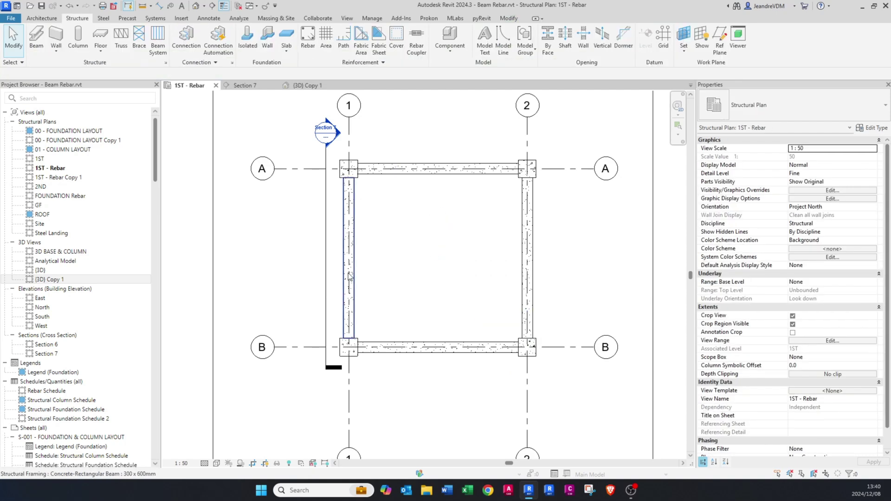
{"action": "scroll", "coordinate": [332, 249], "scroll_direction": "up", "scroll_amount": 3}
Start rebar on the grid 1 left beam with shape 38 and partition BEAM TYPE A
{"action": "left_click", "coordinate": [373, 234]}
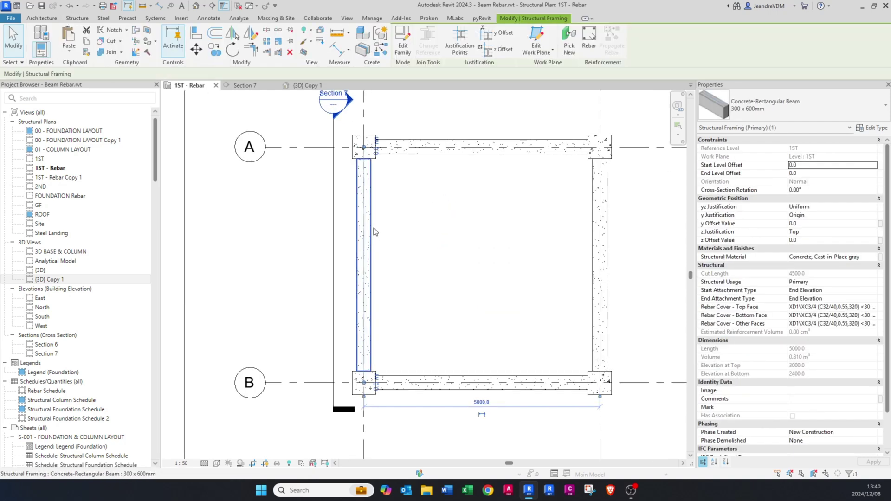
{"action": "left_click", "coordinate": [589, 46]}
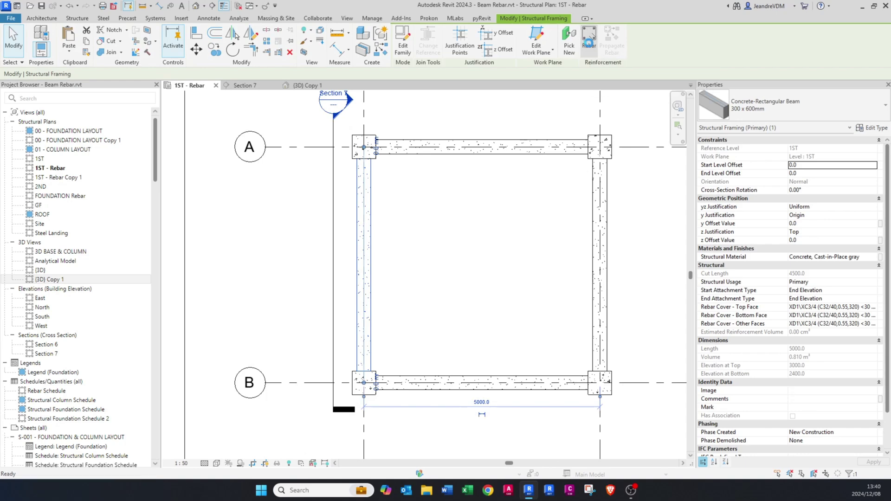
{"action": "left_click", "coordinate": [462, 264]}
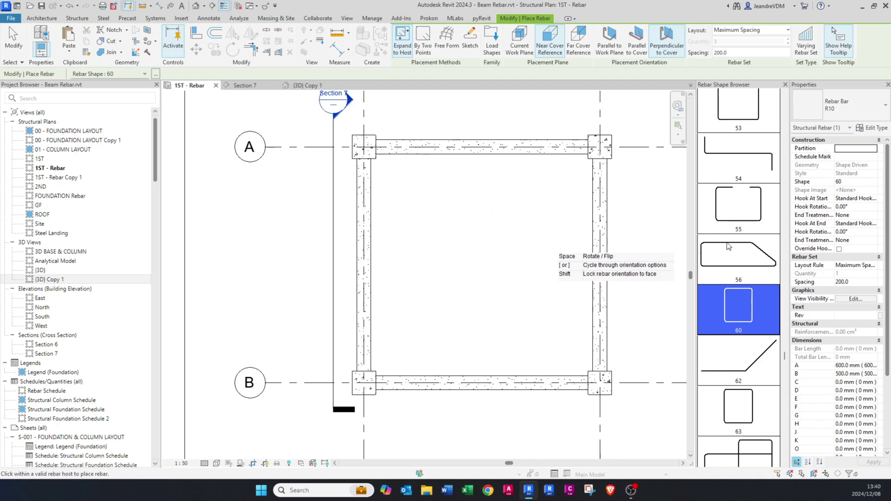
{"action": "scroll", "coordinate": [743, 232], "scroll_direction": "up", "scroll_amount": 6}
{"action": "scroll", "coordinate": [743, 218], "scroll_direction": "up", "scroll_amount": 4}
{"action": "left_click", "coordinate": [736, 204]}
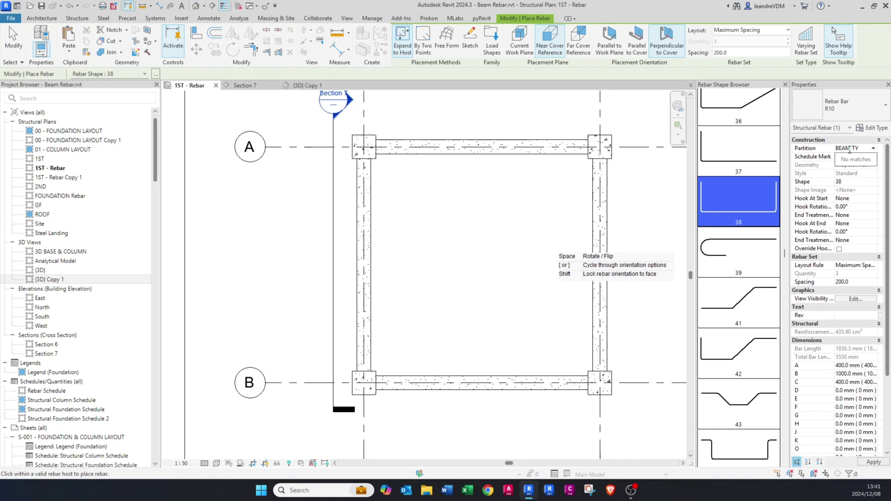
{"action": "key", "text": "Return"}
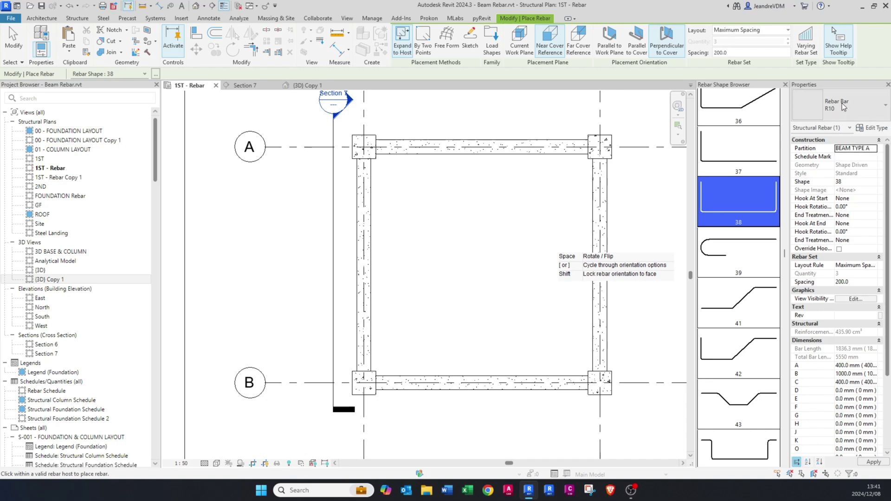
Set the bar type to Y12 with a Fixed Number layout of 2 bars
{"action": "left_click", "coordinate": [858, 105]}
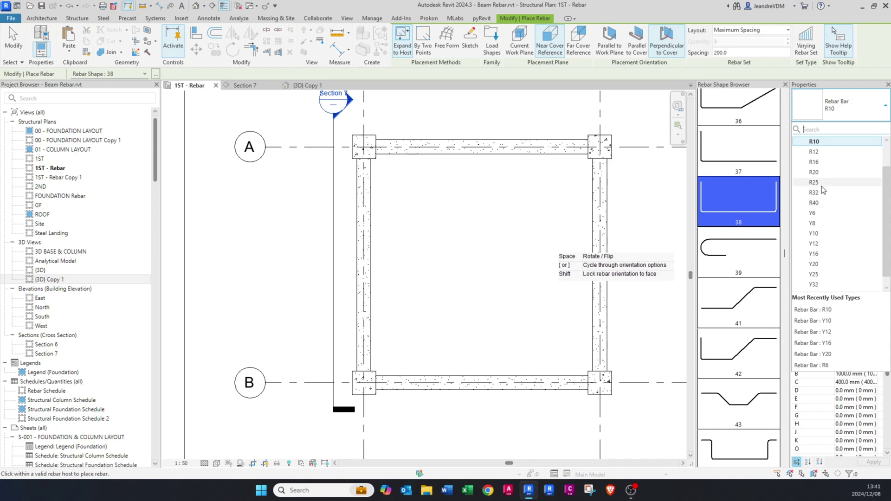
{"action": "scroll", "coordinate": [821, 232], "scroll_direction": "down", "scroll_amount": 1}
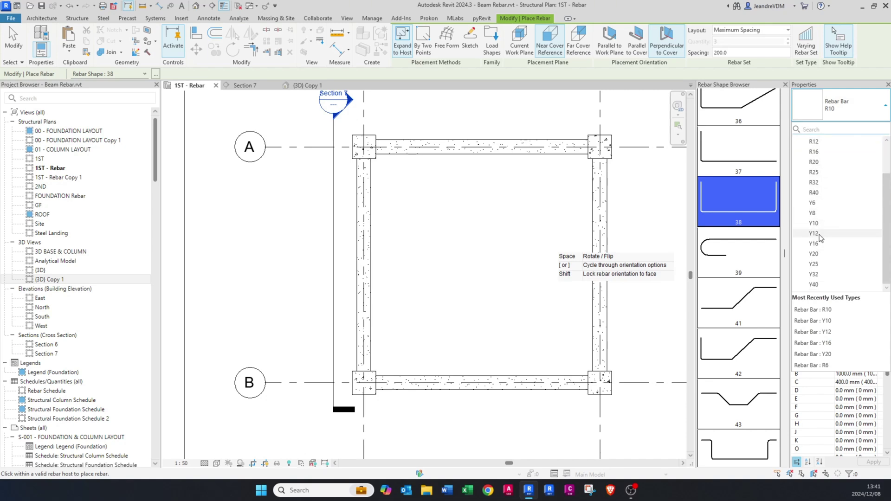
{"action": "left_click", "coordinate": [820, 234]}
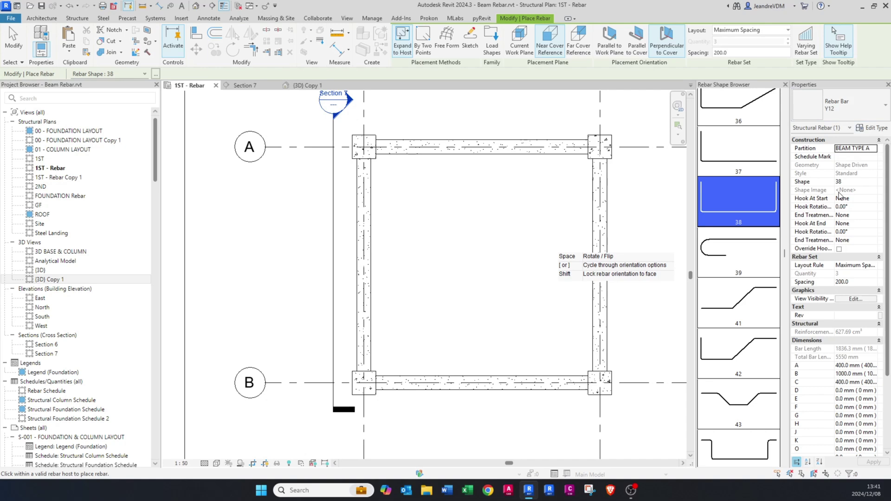
{"action": "left_click", "coordinate": [732, 31]}
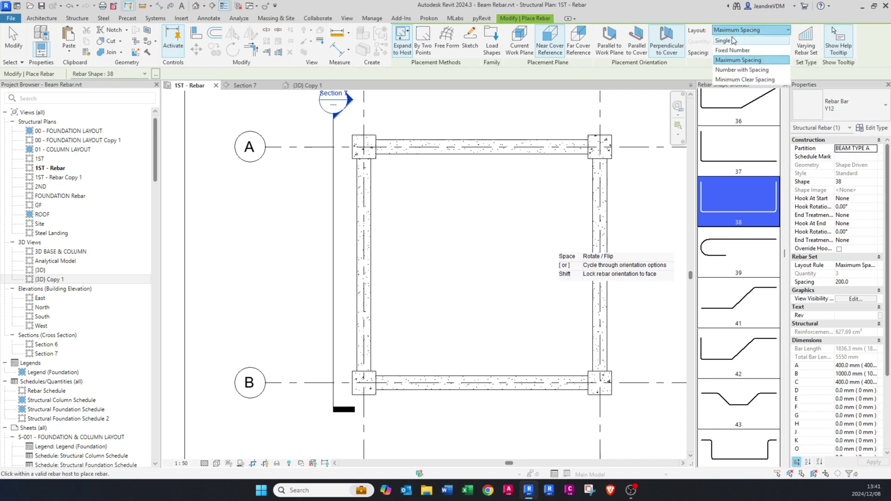
{"action": "left_click", "coordinate": [733, 50]}
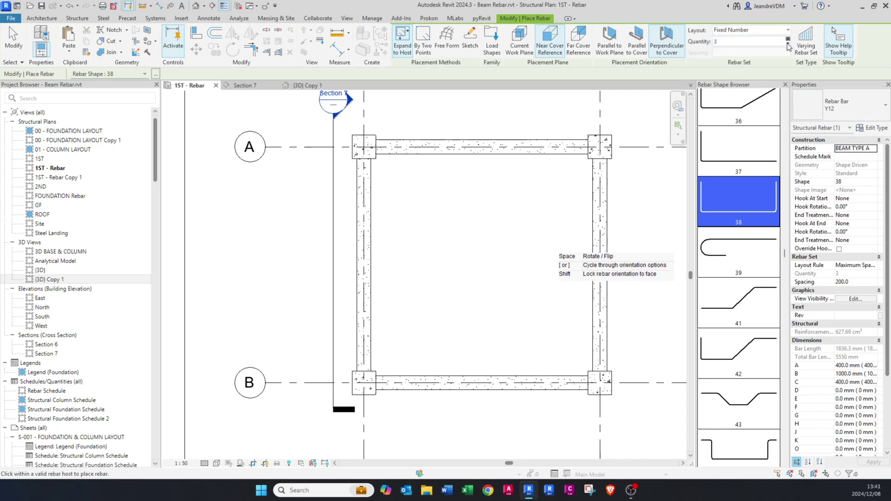
{"action": "left_click", "coordinate": [758, 31]}
{"action": "left_click", "coordinate": [741, 51]}
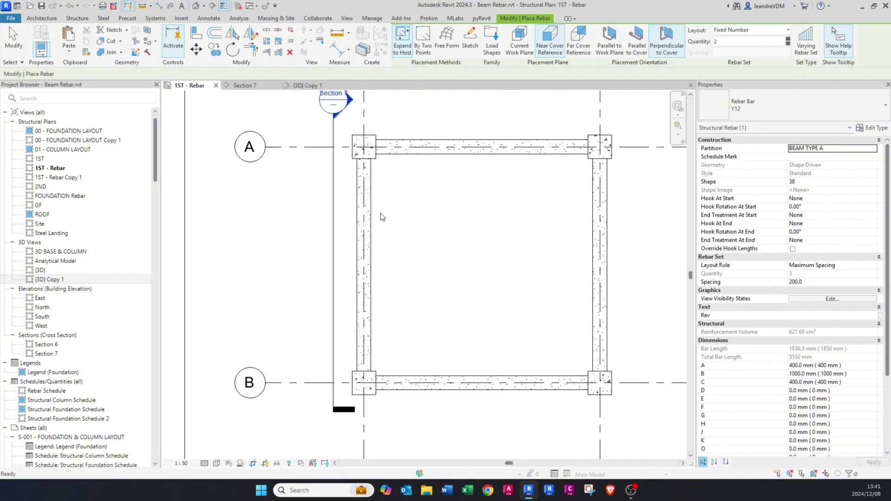
Set the rebar placement orientation to parallel to cover
{"action": "scroll", "coordinate": [361, 215], "scroll_direction": "up", "scroll_amount": 2}
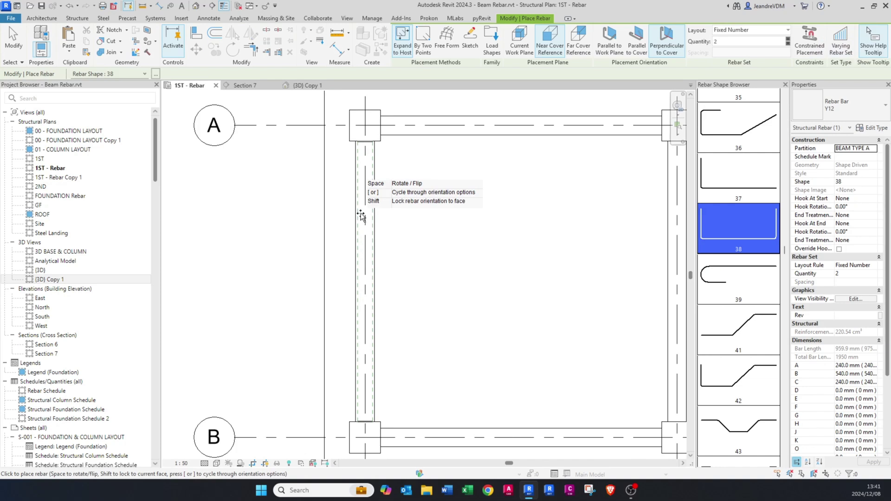
{"action": "scroll", "coordinate": [362, 214], "scroll_direction": "up", "scroll_amount": 2}
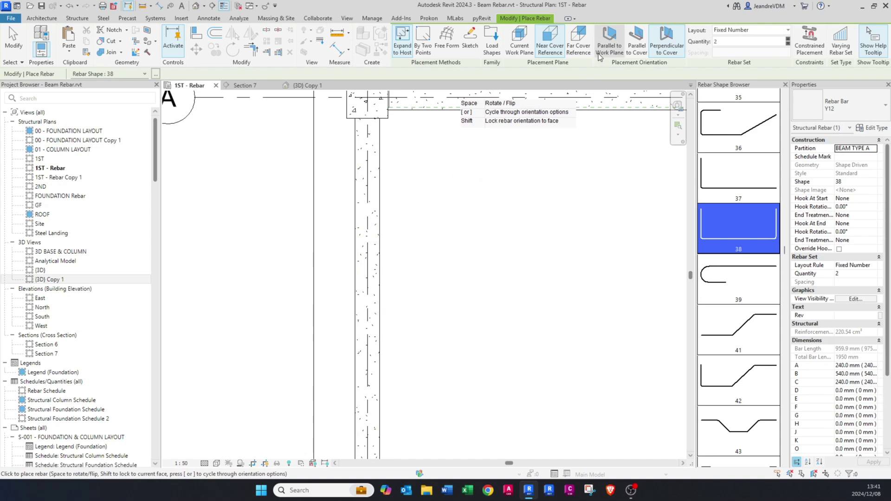
{"action": "left_click", "coordinate": [609, 47]}
{"action": "left_click", "coordinate": [637, 47]}
Place the two-bar shape 38 set along the grid 1 beam and select it
{"action": "middle_click_drag", "start_coordinate": [362, 203], "coordinate": [400, 306]}
{"action": "scroll", "coordinate": [399, 306], "scroll_direction": "up", "scroll_amount": 5}
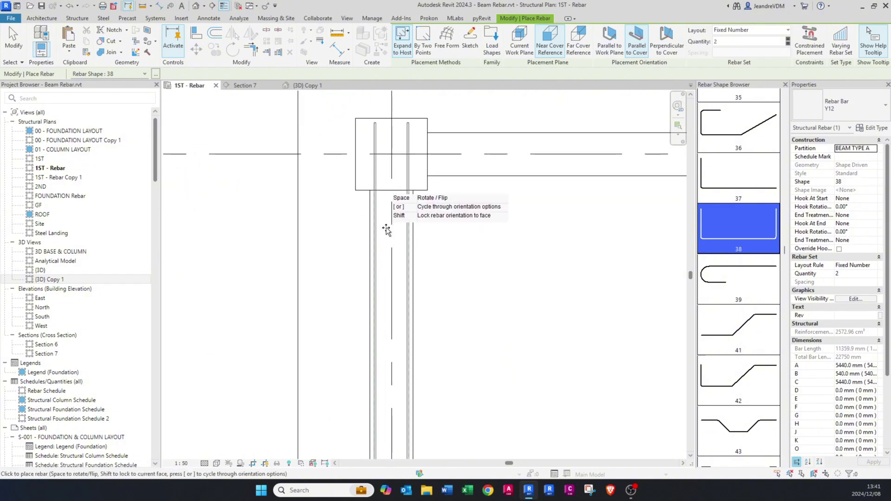
{"action": "scroll", "coordinate": [393, 334], "scroll_direction": "down", "scroll_amount": 5}
{"action": "middle_click_drag", "start_coordinate": [393, 335], "coordinate": [400, 277]}
{"action": "scroll", "coordinate": [400, 272], "scroll_direction": "down", "scroll_amount": 2}
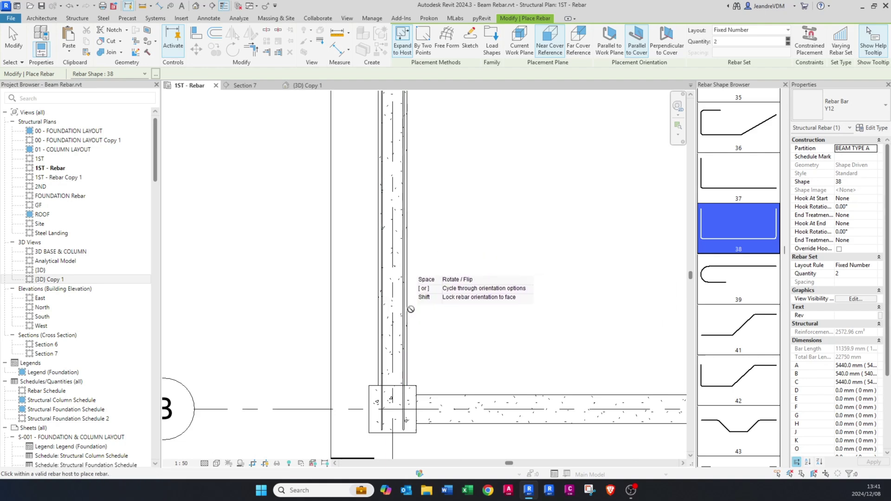
{"action": "scroll", "coordinate": [404, 371], "scroll_direction": "up", "scroll_amount": 3}
{"action": "key", "text": "Escape"}
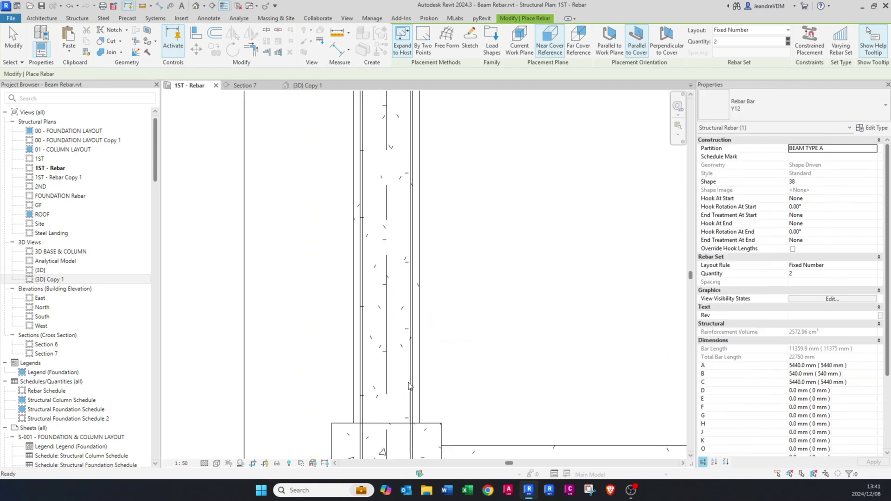
{"action": "left_click", "coordinate": [409, 361]}
{"action": "scroll", "coordinate": [408, 361], "scroll_direction": "down", "scroll_amount": 2}
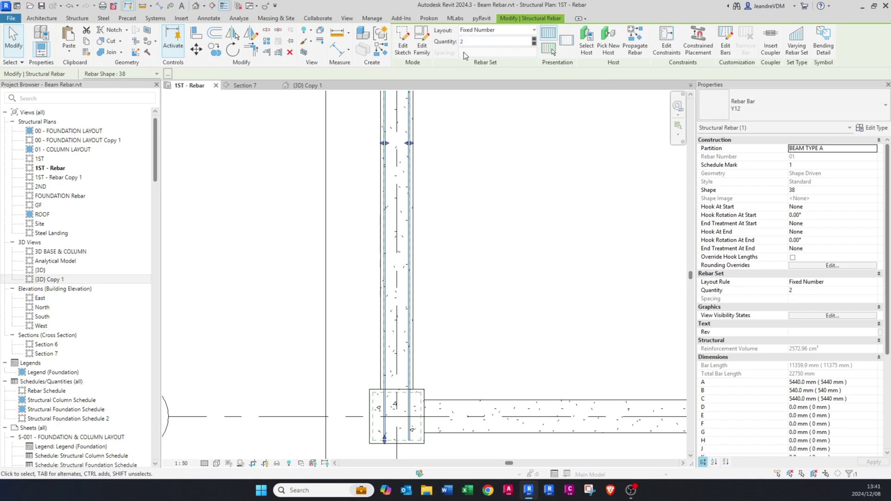
Increase the left beam's rebar set quantity from 2 to 3 bars
{"action": "middle_click_drag", "start_coordinate": [430, 147], "coordinate": [433, 312]}
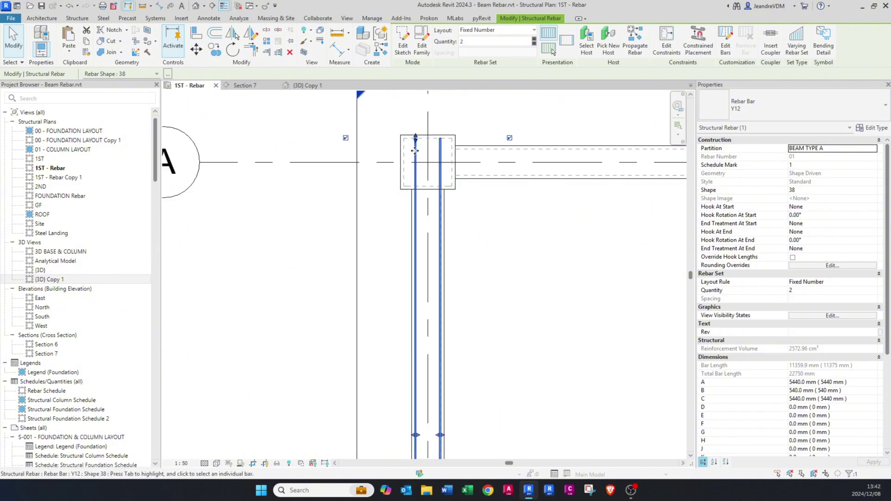
{"action": "scroll", "coordinate": [445, 238], "scroll_direction": "up", "scroll_amount": 4}
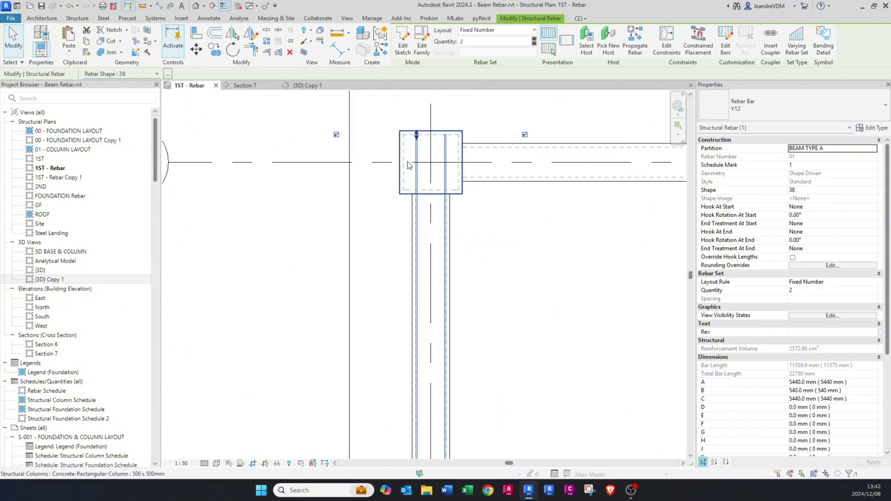
{"action": "middle_click_drag", "start_coordinate": [441, 182], "coordinate": [446, 218]}
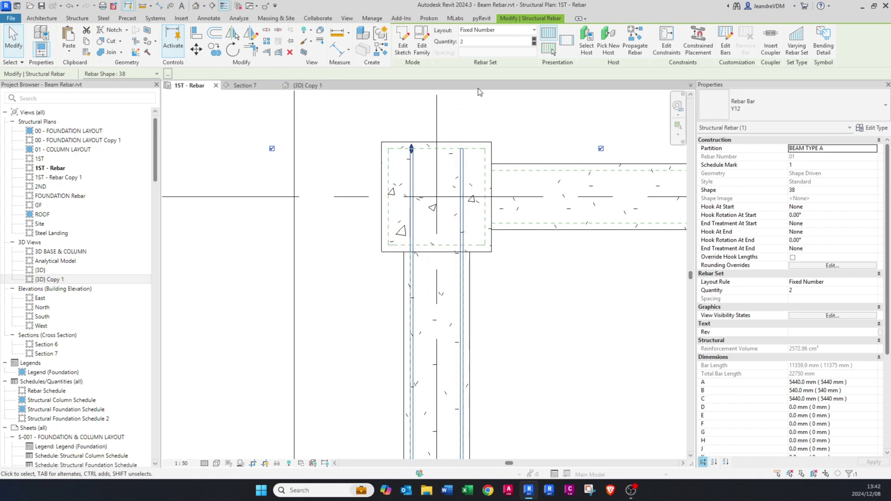
{"action": "left_click", "coordinate": [534, 40]}
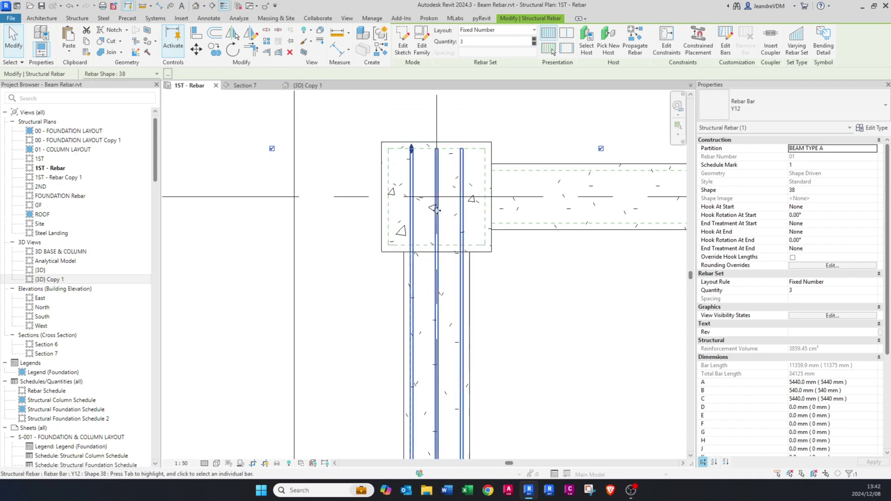
{"action": "key", "text": "Escape"}
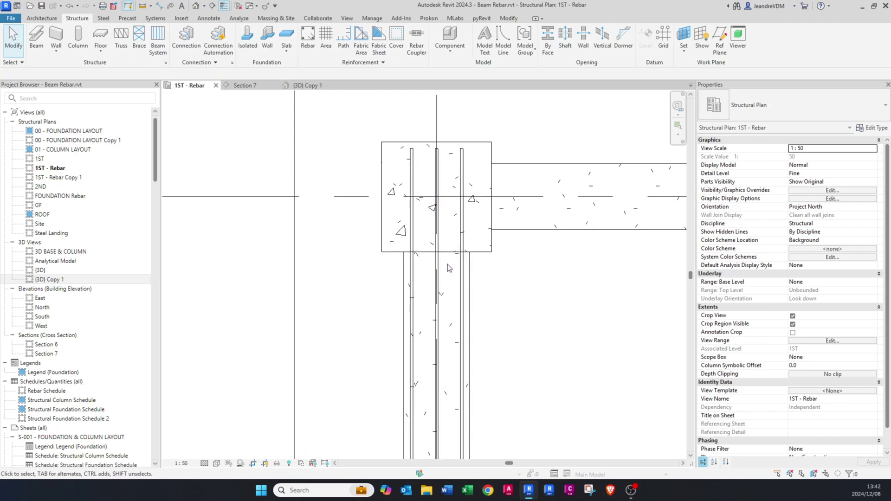
{"action": "scroll", "coordinate": [447, 264], "scroll_direction": "down", "scroll_amount": 2}
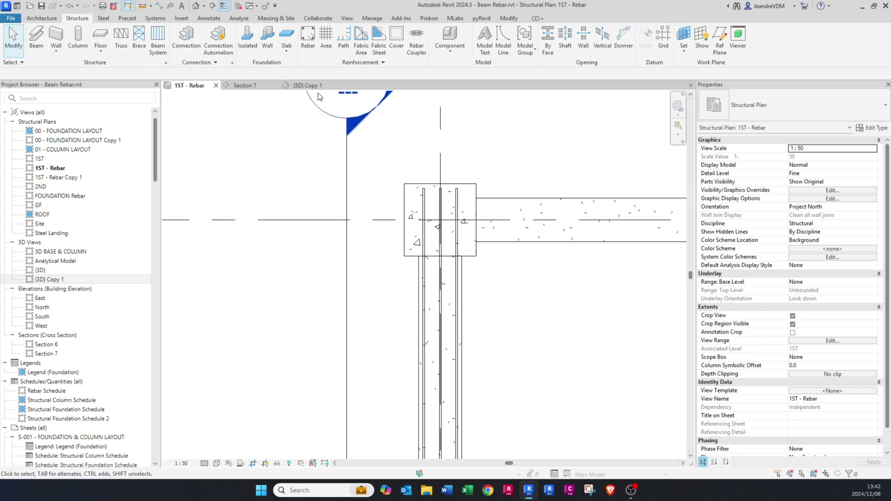
In {3D} Copy 1, flip the three-bar set so bars bend down at both column ends
{"action": "left_click", "coordinate": [310, 85]}
{"action": "scroll", "coordinate": [407, 329], "scroll_direction": "up", "scroll_amount": 2}
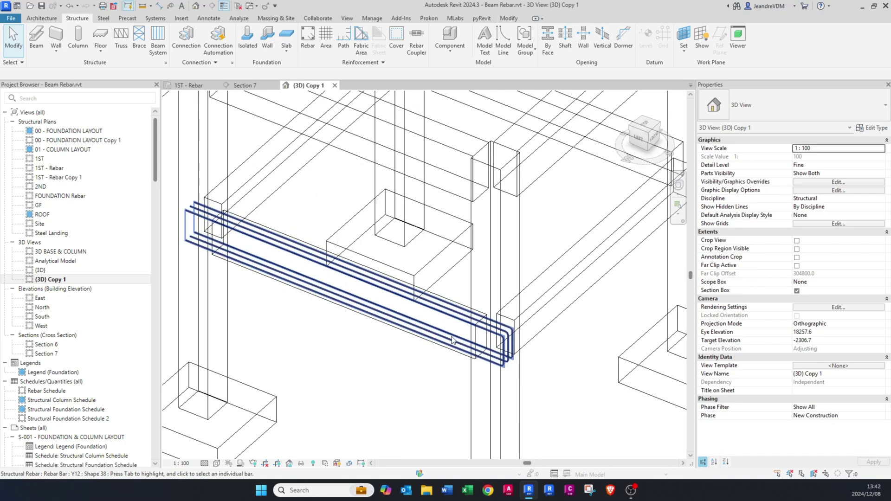
{"action": "left_click", "coordinate": [382, 290]}
{"action": "key", "text": "Escape"}
{"action": "left_click", "coordinate": [290, 254]}
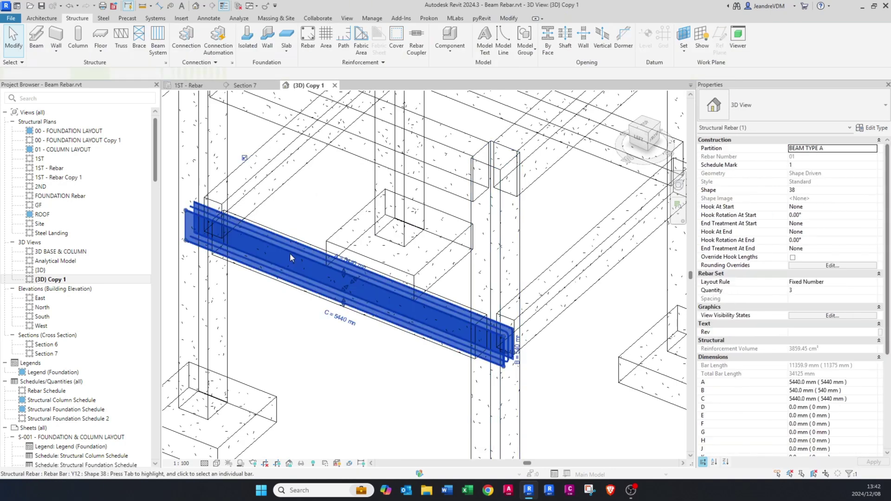
{"action": "key", "text": "space"}
{"action": "key", "text": "Escape"}
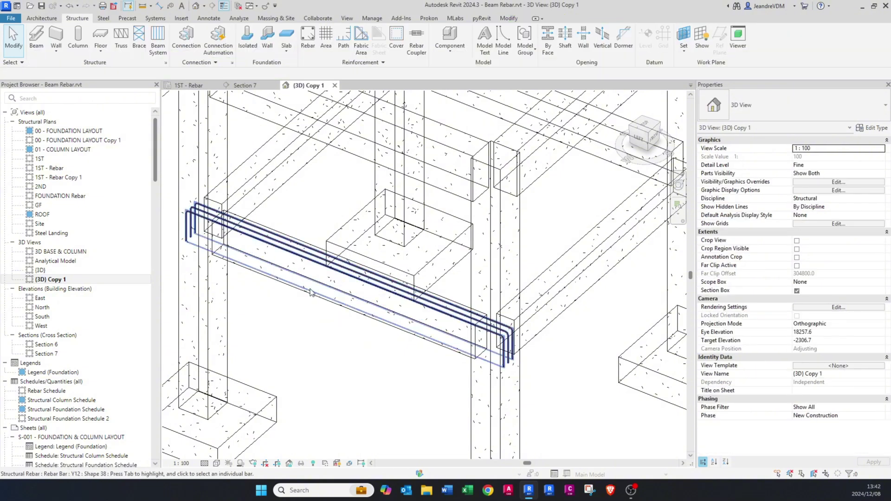
{"action": "scroll", "coordinate": [509, 367], "scroll_direction": "up", "scroll_amount": 3}
{"action": "scroll", "coordinate": [508, 333], "scroll_direction": "down", "scroll_amount": 3}
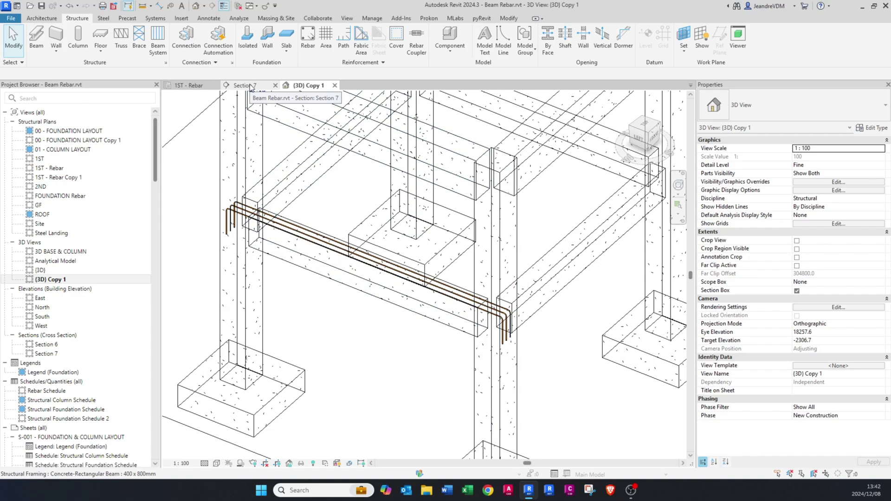
Delete the old Section 7 and its view from the 1ST - Rebar plan
{"action": "left_click", "coordinate": [186, 86]}
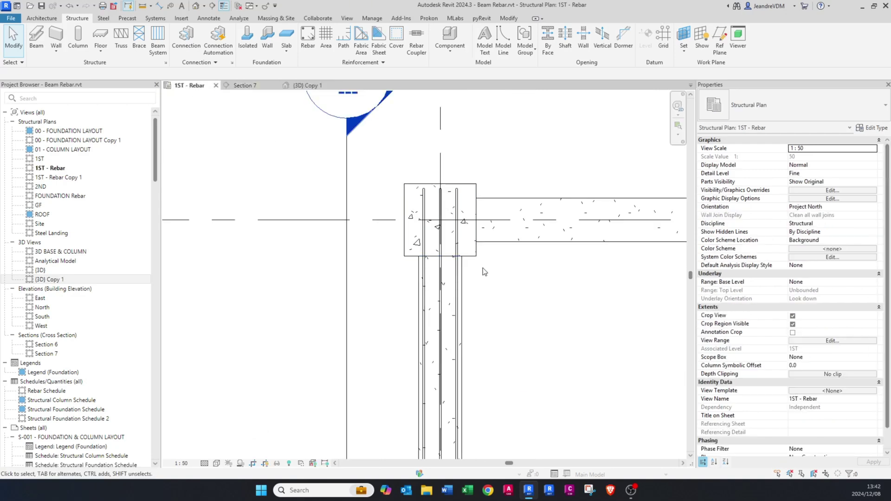
{"action": "left_click", "coordinate": [416, 261]}
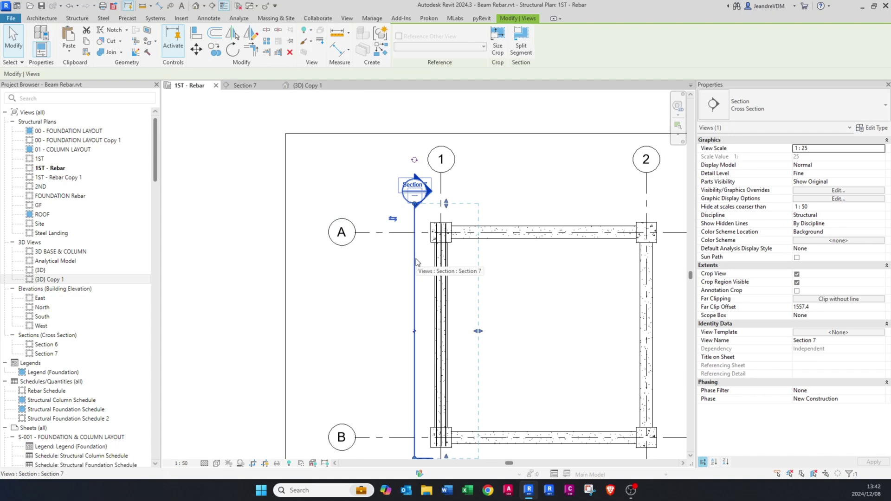
{"action": "key", "text": "Delete"}
{"action": "left_click", "coordinate": [475, 277]}
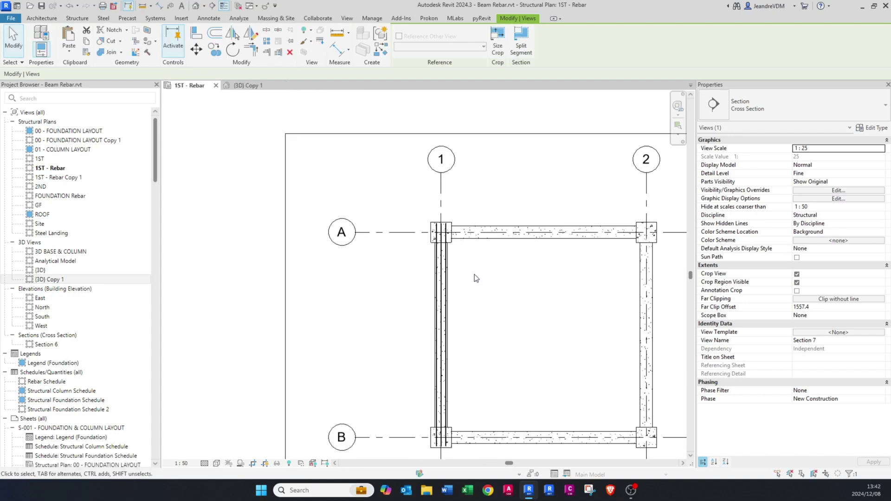
Draw a new section along grid 1 from A to B and open its view
{"action": "left_click", "coordinate": [213, 6]}
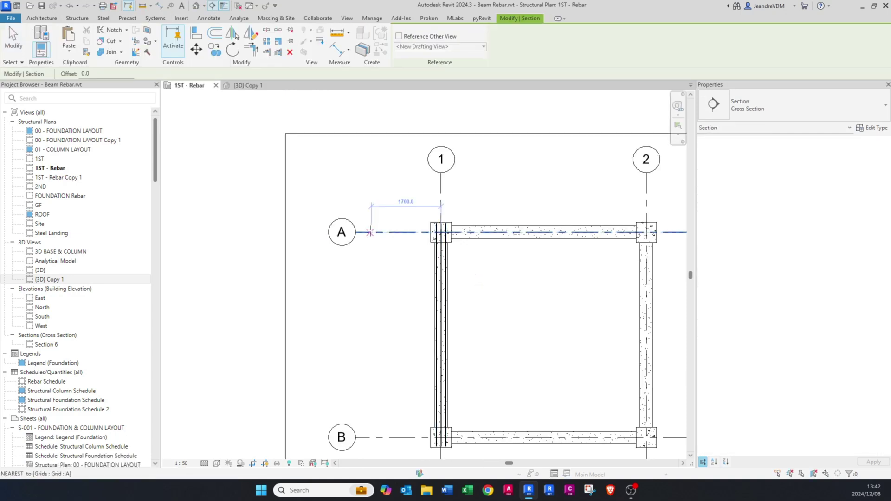
{"action": "middle_click_drag", "start_coordinate": [412, 216], "coordinate": [392, 173]}
{"action": "left_click", "coordinate": [397, 157]}
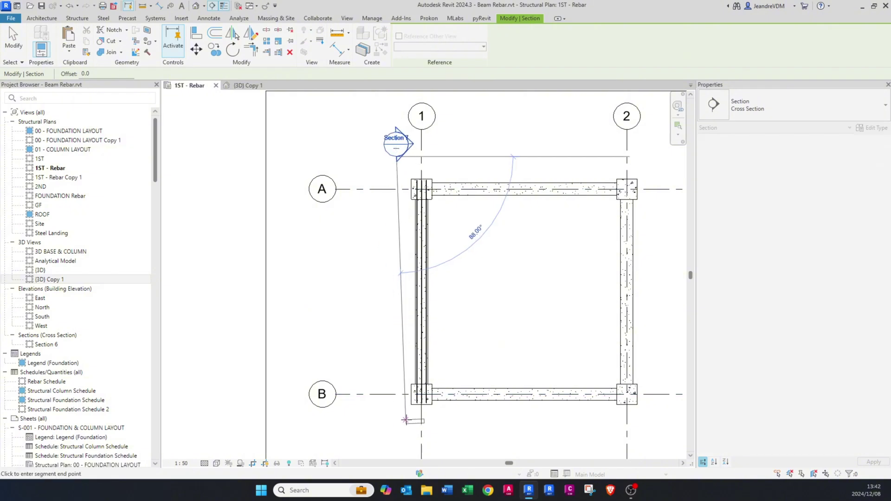
{"action": "left_click", "coordinate": [397, 422]}
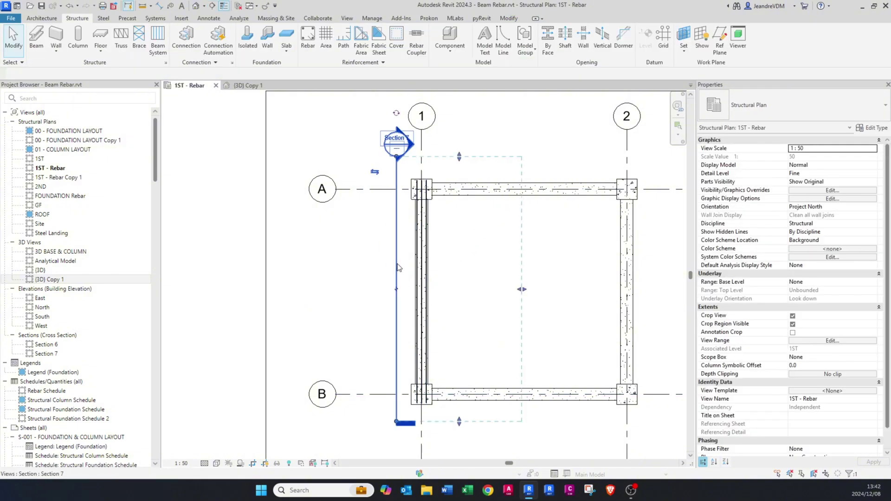
{"action": "right_click", "coordinate": [403, 192]}
{"action": "left_click", "coordinate": [441, 254]}
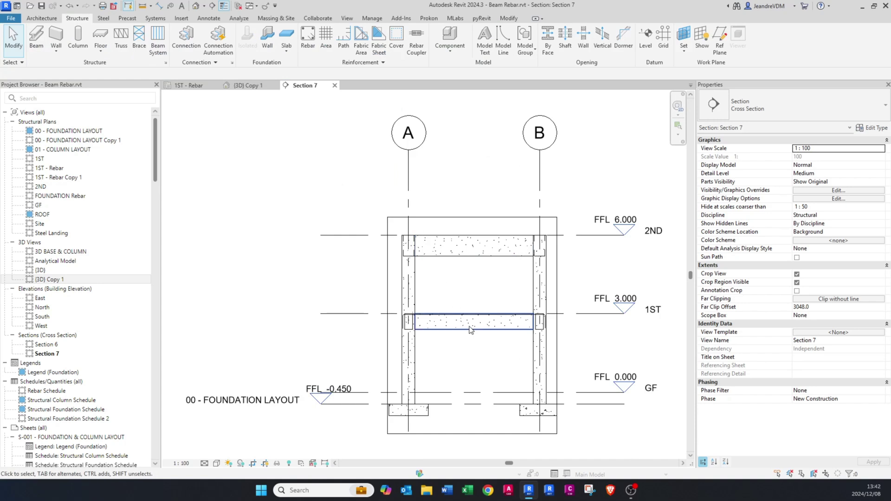
Set the grid 1 beam's top-face rebar cover to Slabs and Beams <30 mm>
{"action": "scroll", "coordinate": [454, 301], "scroll_direction": "up", "scroll_amount": 6}
{"action": "scroll", "coordinate": [303, 291], "scroll_direction": "up", "scroll_amount": 2}
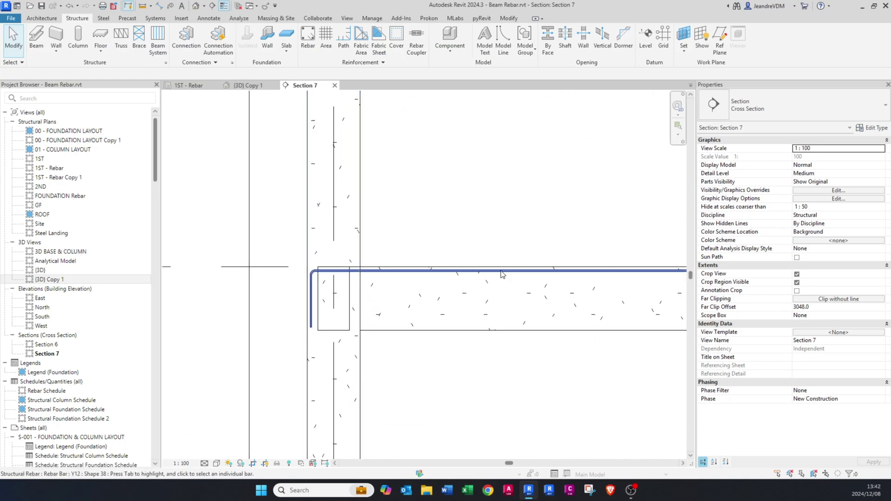
{"action": "scroll", "coordinate": [315, 273], "scroll_direction": "left", "scroll_amount": 5, "text": "shift"}
{"action": "left_click", "coordinate": [590, 255]}
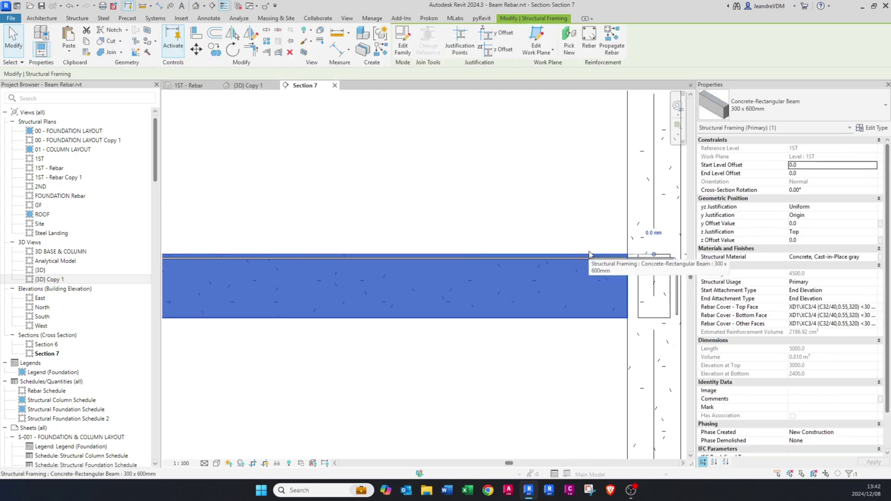
{"action": "scroll", "coordinate": [620, 266], "scroll_direction": "up", "scroll_amount": 2}
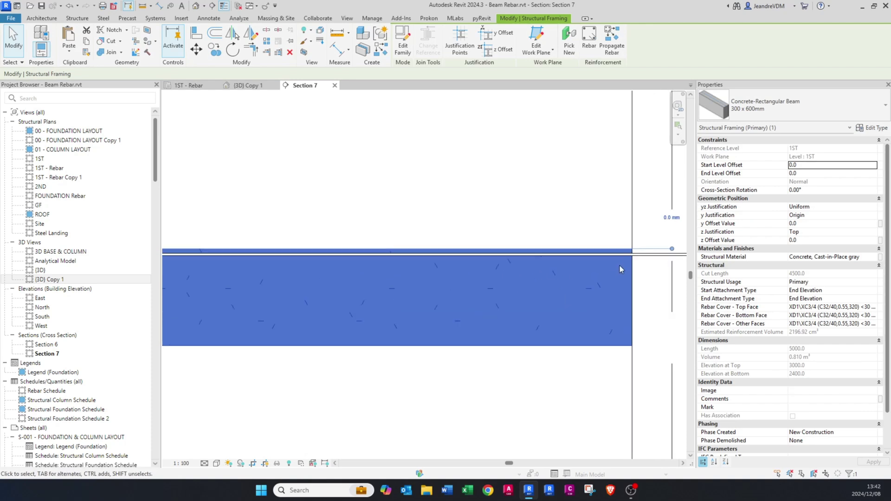
{"action": "left_click", "coordinate": [874, 308]}
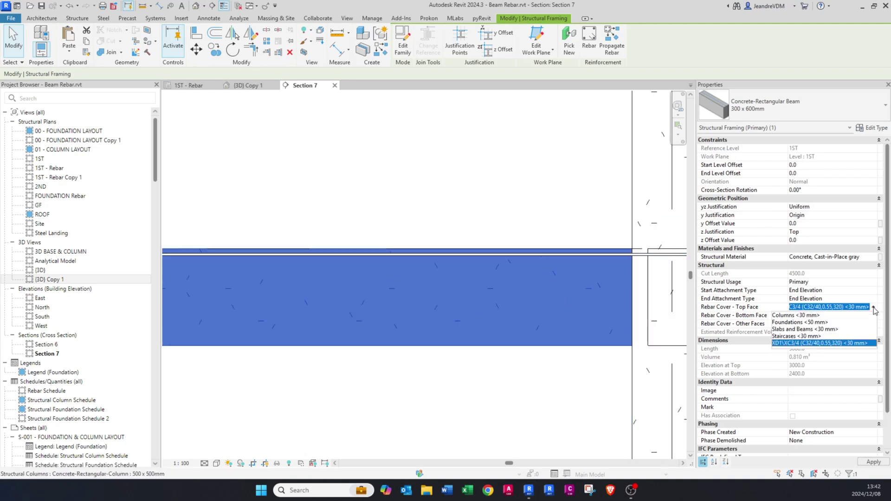
{"action": "left_click", "coordinate": [808, 329]}
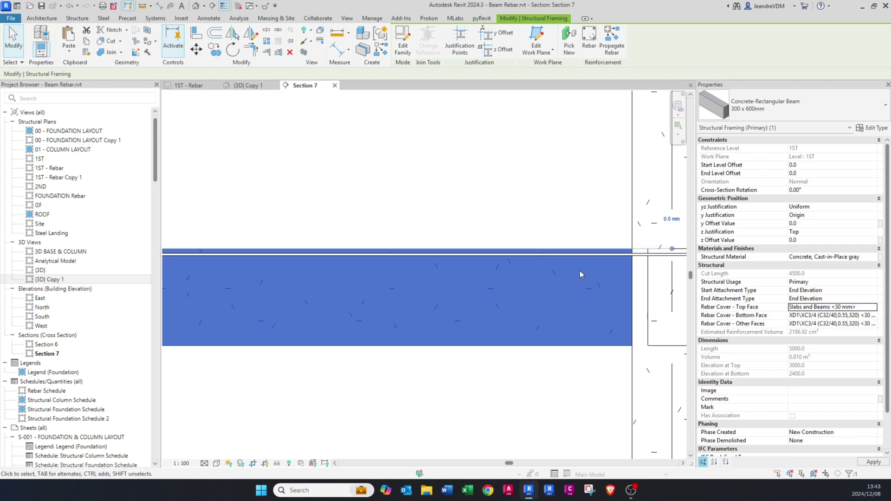
Give the beam's bottom face and other faces the same Slabs and Beams <30 mm> cover
{"action": "scroll", "coordinate": [624, 260], "scroll_direction": "up", "scroll_amount": 2}
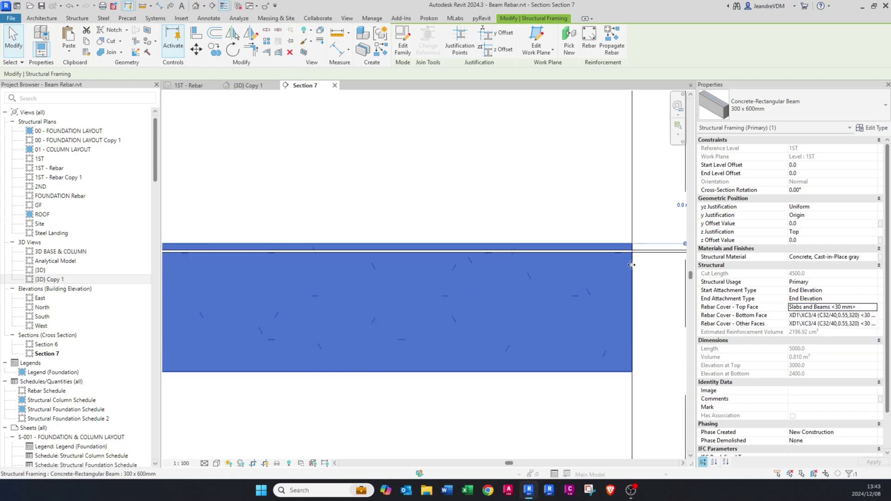
{"action": "left_click", "coordinate": [859, 308]}
{"action": "key", "text": "ctrl+c"}
{"action": "left_click", "coordinate": [860, 315]}
{"action": "key", "text": "ctrl+v"}
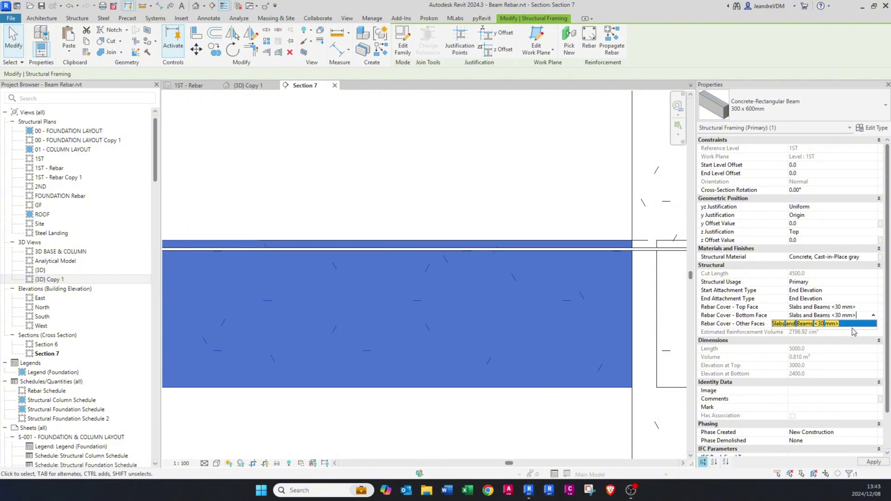
{"action": "left_click", "coordinate": [847, 324]}
{"action": "key", "text": "ctrl+v"}
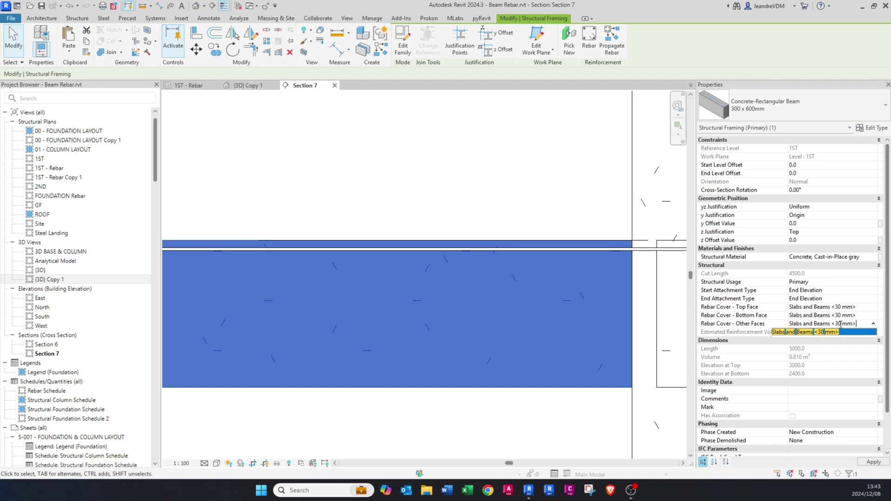
{"action": "scroll", "coordinate": [452, 297], "scroll_direction": "down", "scroll_amount": 2}
{"action": "key", "text": "Escape"}
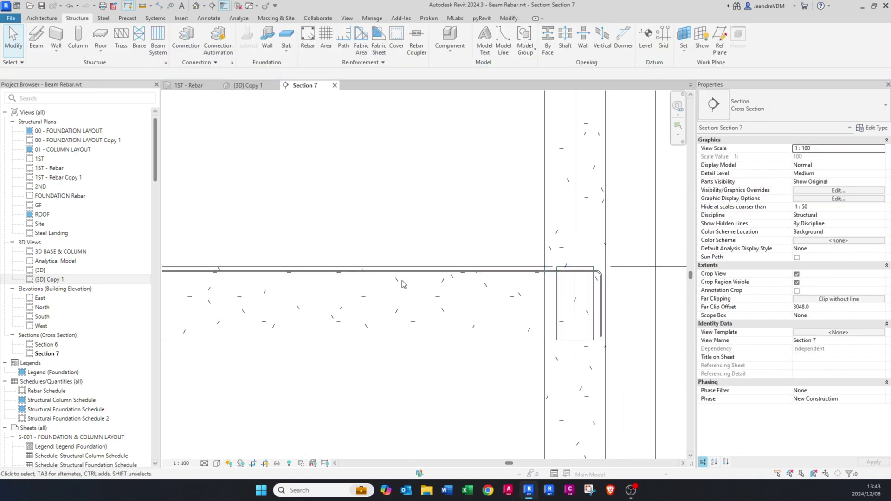
{"action": "scroll", "coordinate": [533, 274], "scroll_direction": "up", "scroll_amount": 2}
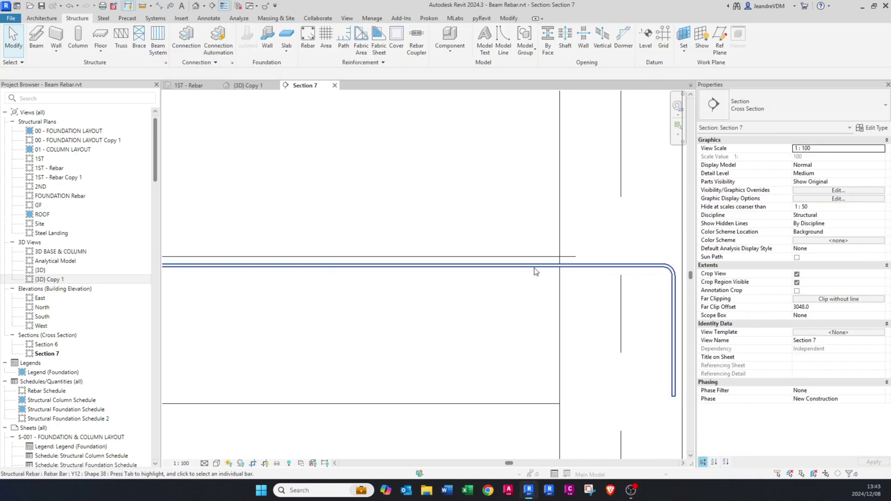
{"action": "middle_click_drag", "start_coordinate": [302, 206], "coordinate": [383, 225]}
{"action": "scroll", "coordinate": [371, 224], "scroll_direction": "down", "scroll_amount": 1}
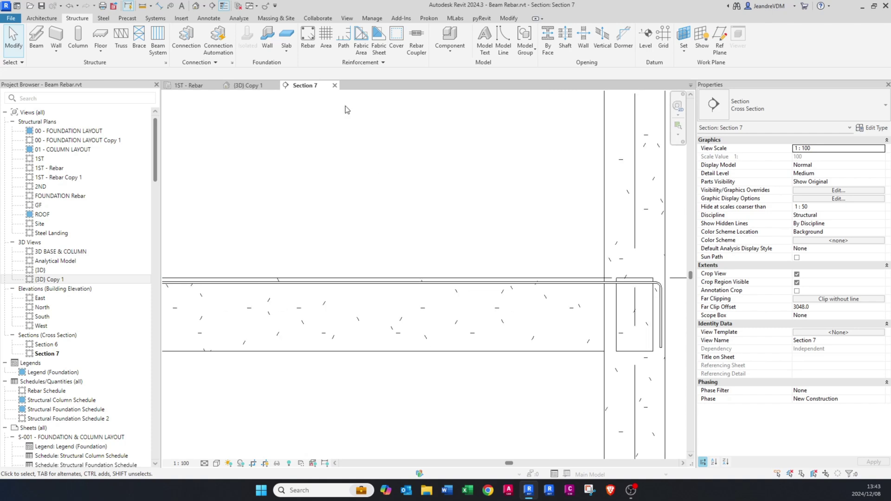
Add a 30.0 mm cover entry named Rebar Cover 1 in Rebar Cover Settings
{"action": "left_click", "coordinate": [372, 65]}
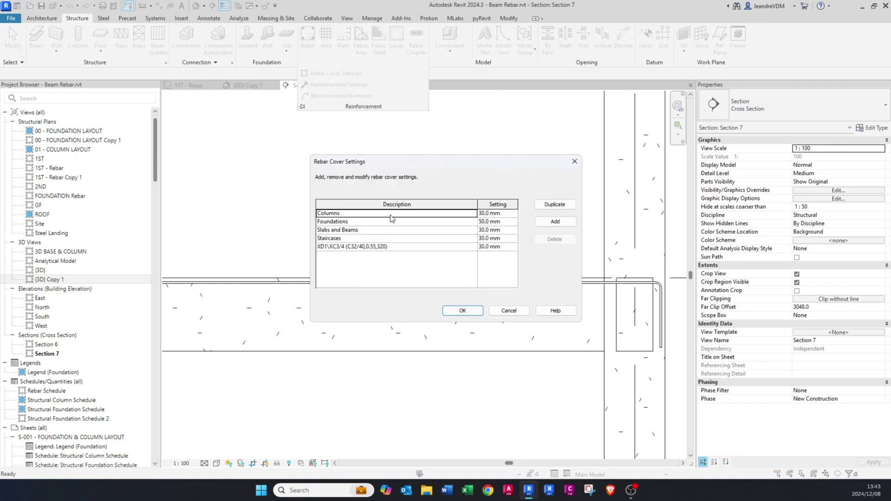
{"action": "left_click", "coordinate": [555, 221]}
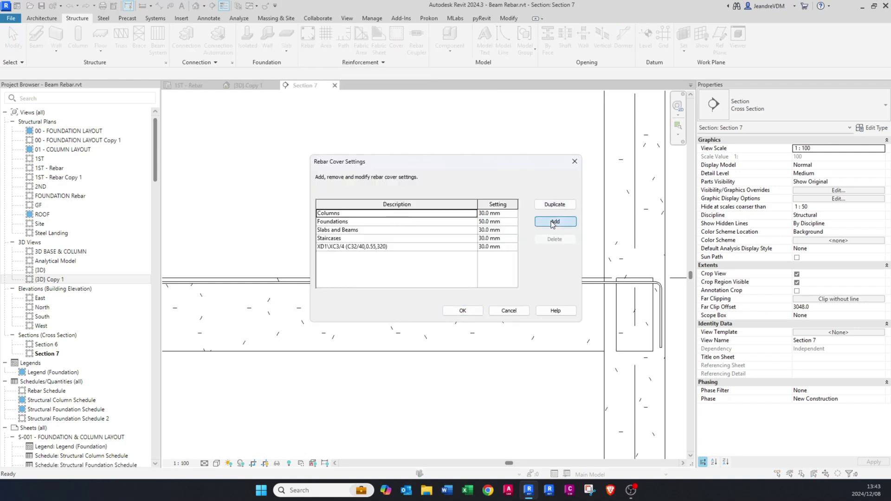
{"action": "left_click", "coordinate": [358, 257]}
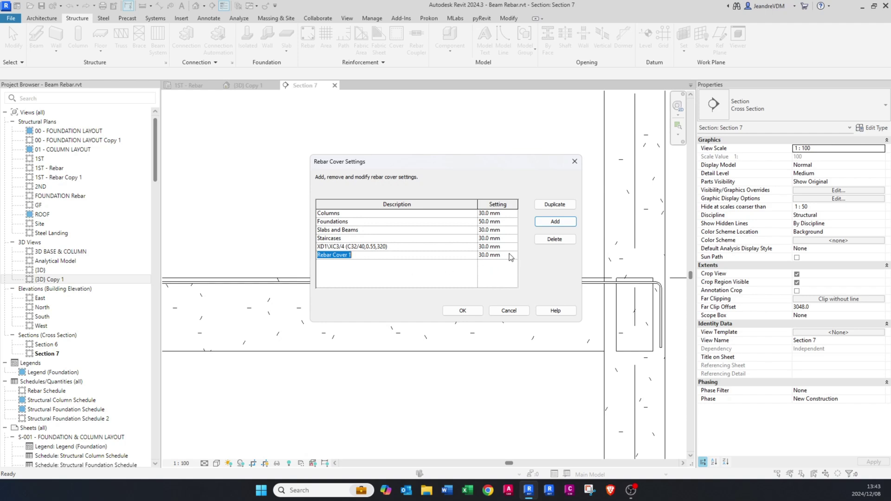
{"action": "left_click", "coordinate": [463, 310]}
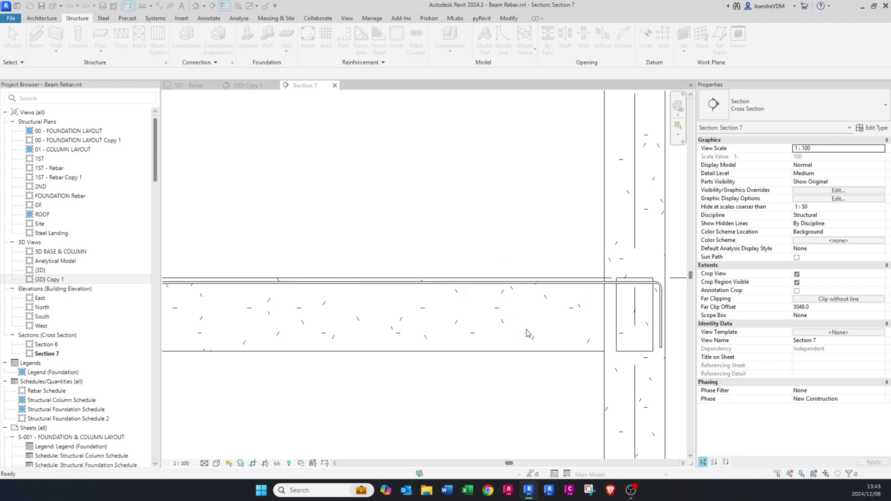
{"action": "scroll", "coordinate": [524, 327], "scroll_direction": "up", "scroll_amount": 2}
{"action": "key", "text": "i"}
{"action": "scroll", "coordinate": [534, 274], "scroll_direction": "up", "scroll_amount": 2}
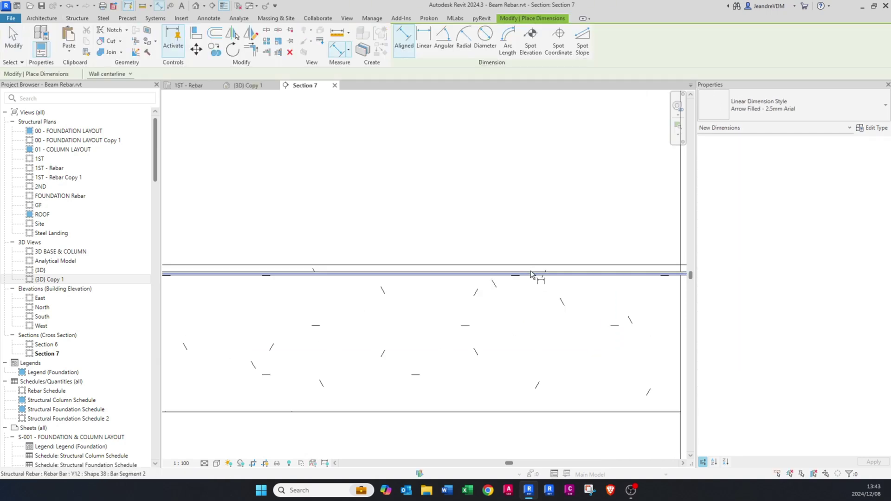
{"action": "scroll", "coordinate": [529, 266], "scroll_direction": "up", "scroll_amount": 5}
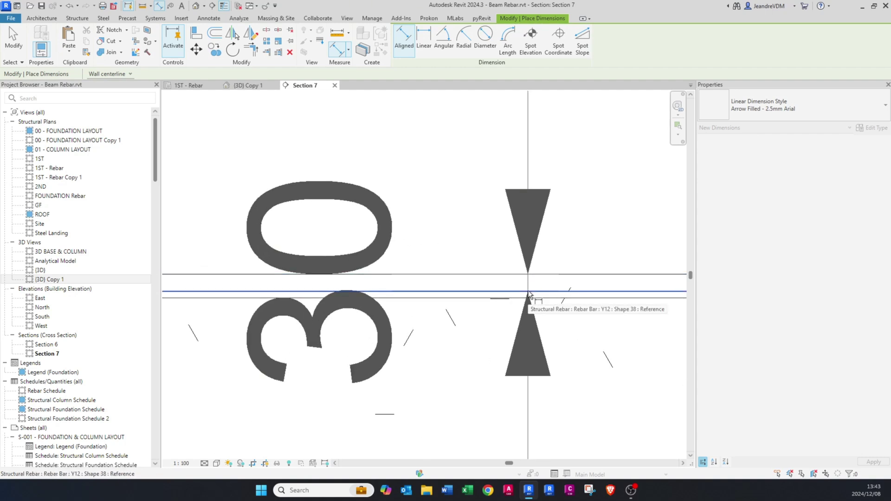
{"action": "scroll", "coordinate": [529, 293], "scroll_direction": "down", "scroll_amount": 8}
{"action": "key", "text": "Escape"}
{"action": "key", "text": "Escape"}
{"action": "scroll", "coordinate": [501, 295], "scroll_direction": "down", "scroll_amount": 5}
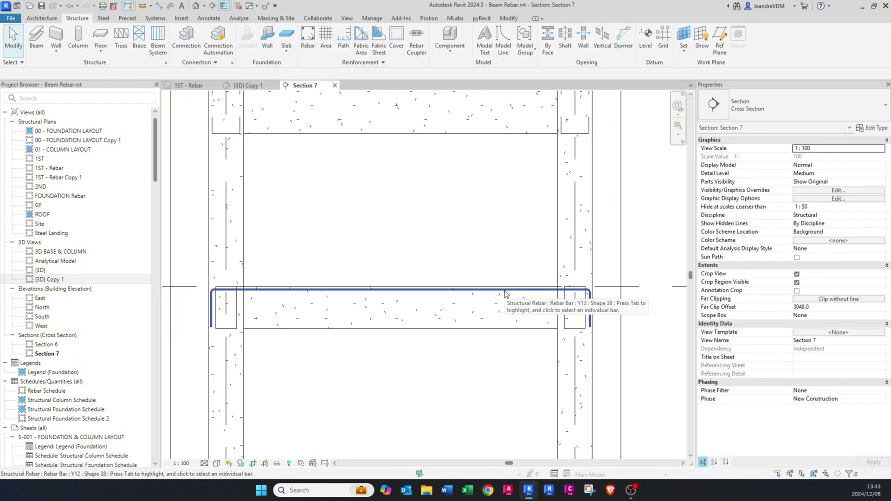
Mirror-copy the beam's top Y12 rebar set about the mid-depth axis to the bottom
{"action": "left_click", "coordinate": [506, 294]}
{"action": "middle_click_drag", "start_coordinate": [509, 302], "coordinate": [482, 297]}
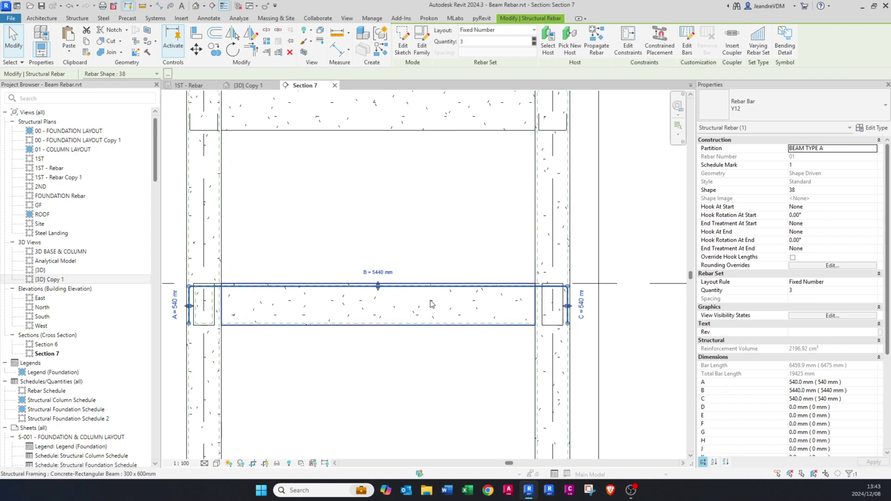
{"action": "middle_click_drag", "start_coordinate": [409, 300], "coordinate": [454, 299]}
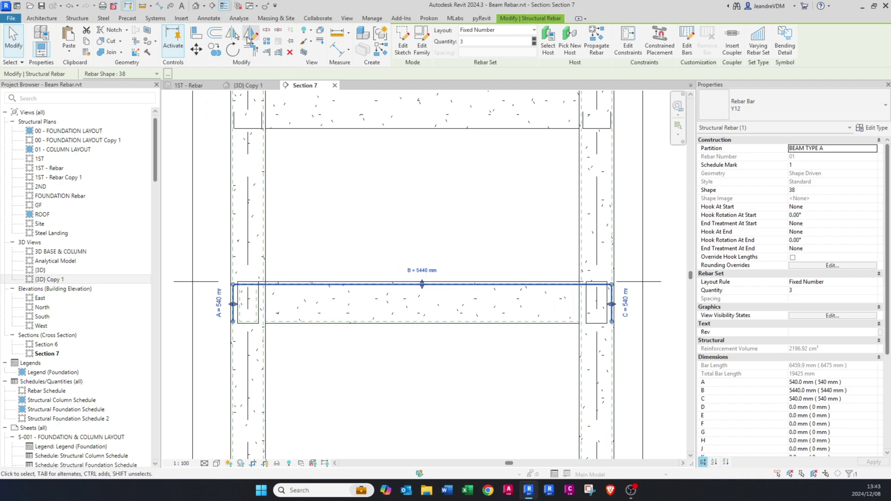
{"action": "left_click", "coordinate": [248, 40]}
{"action": "scroll", "coordinate": [534, 279], "scroll_direction": "up", "scroll_amount": 4}
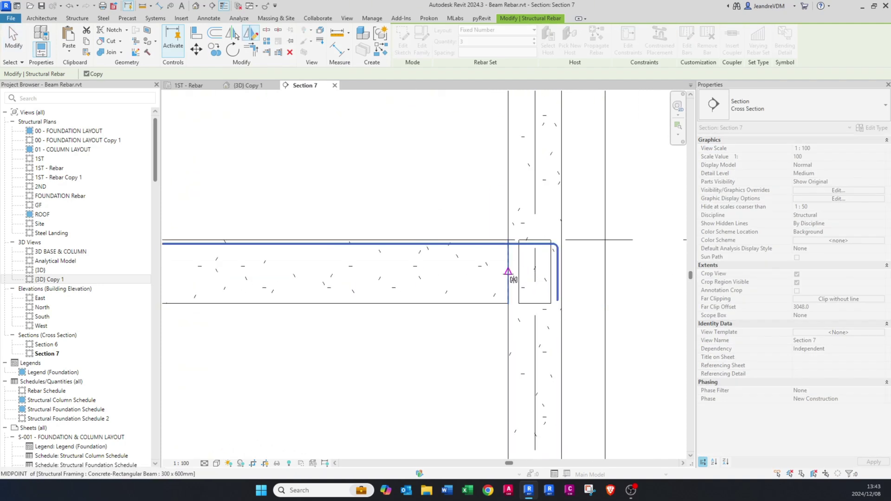
{"action": "left_click", "coordinate": [508, 274]}
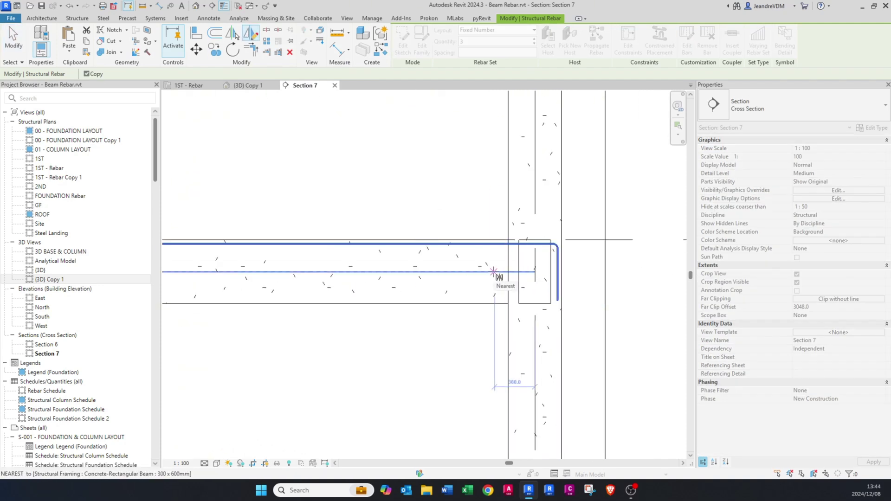
{"action": "left_click", "coordinate": [494, 271]}
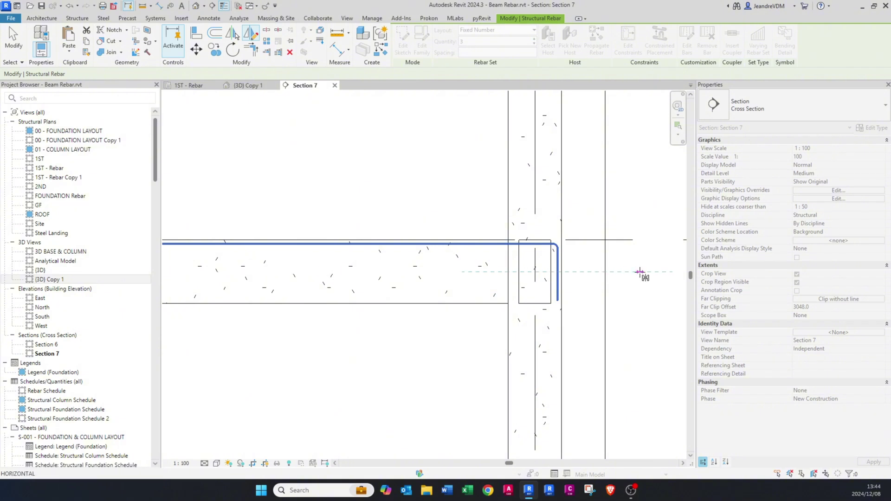
{"action": "scroll", "coordinate": [513, 301], "scroll_direction": "up", "scroll_amount": 2}
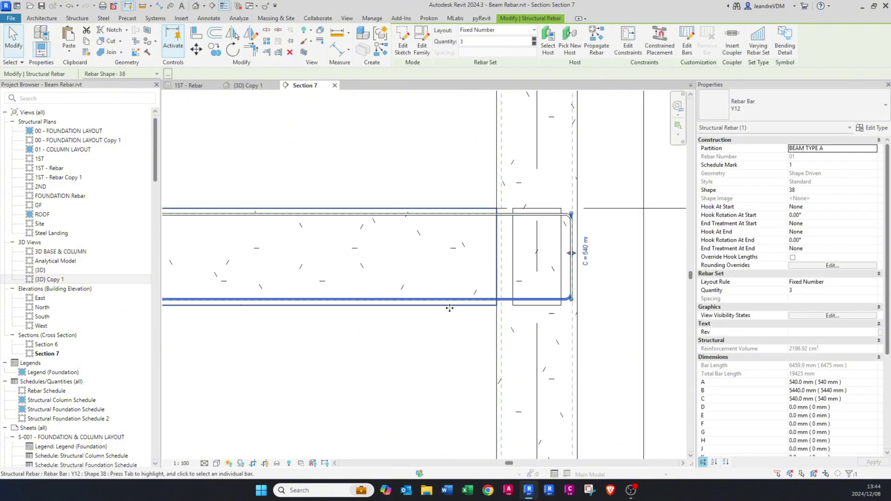
{"action": "key", "text": "Escape"}
Change the new bottom rebar set to Y20 bars
{"action": "left_click", "coordinate": [505, 302]}
{"action": "scroll", "coordinate": [458, 292], "scroll_direction": "down", "scroll_amount": 3}
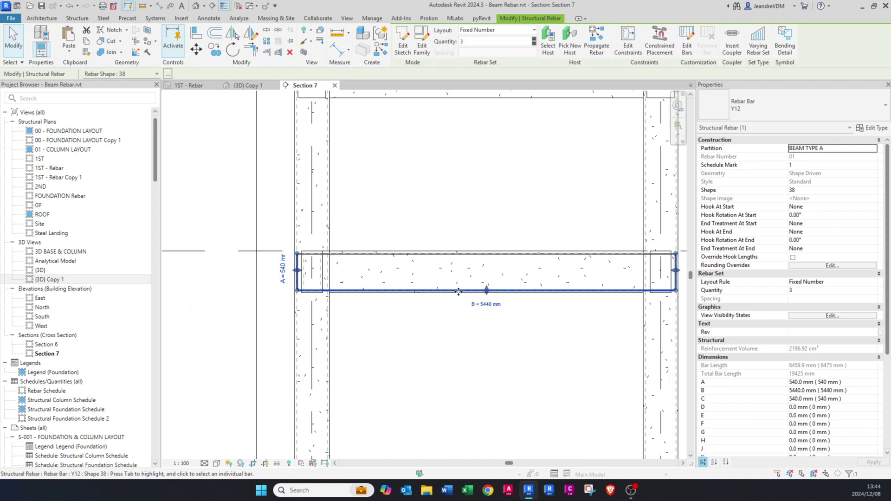
{"action": "scroll", "coordinate": [499, 288], "scroll_direction": "up", "scroll_amount": 1}
{"action": "middle_click_drag", "start_coordinate": [497, 286], "coordinate": [478, 284]}
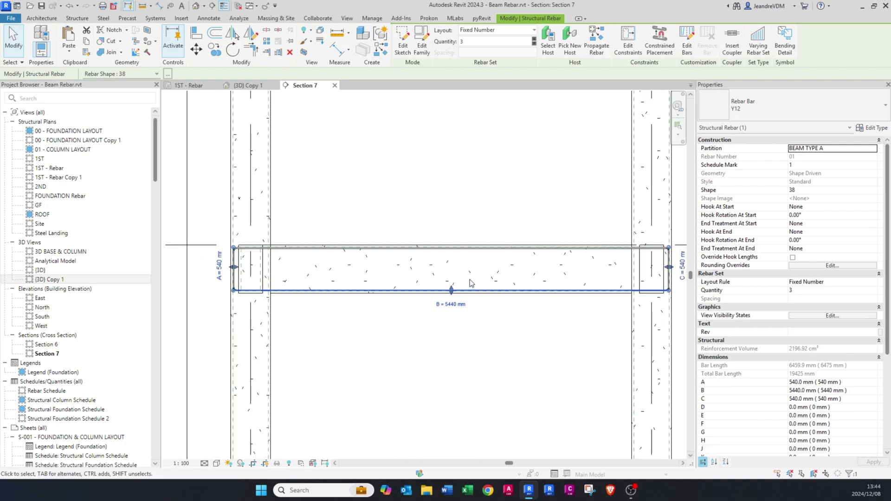
{"action": "left_click", "coordinate": [767, 102]}
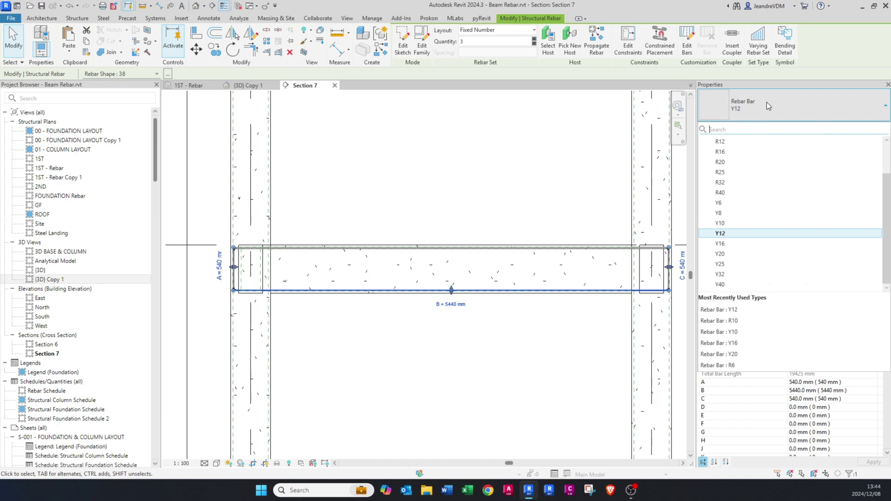
{"action": "left_click", "coordinate": [733, 254]}
{"action": "left_click", "coordinate": [499, 305]}
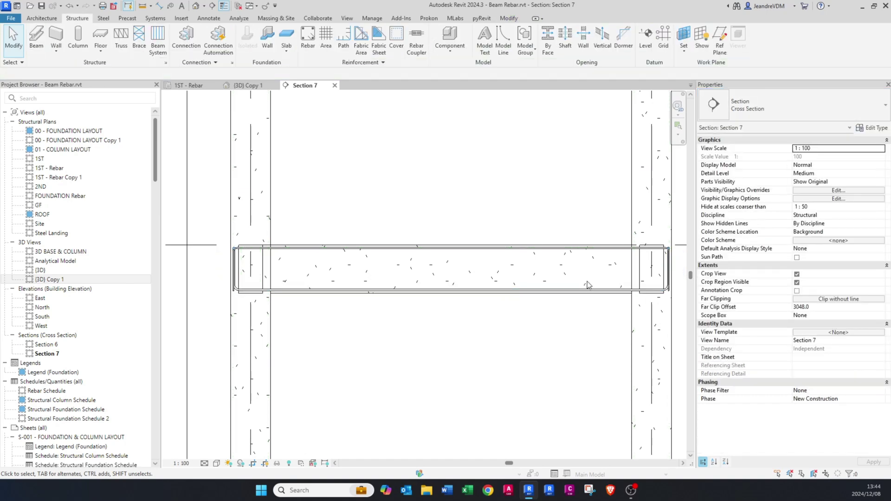
{"action": "left_click", "coordinate": [260, 88]}
Orbit {3D} Copy 1 to check the beam's Y12 and Y20 bars, then return to Section 7
{"action": "middle_click_drag", "start_coordinate": [458, 381], "coordinate": [490, 203], "text": "shift"}
{"action": "left_click", "coordinate": [489, 203]}
{"action": "key", "text": "Escape"}
{"action": "scroll", "coordinate": [508, 358], "scroll_direction": "up", "scroll_amount": 3}
{"action": "scroll", "coordinate": [509, 359], "scroll_direction": "down", "scroll_amount": 4}
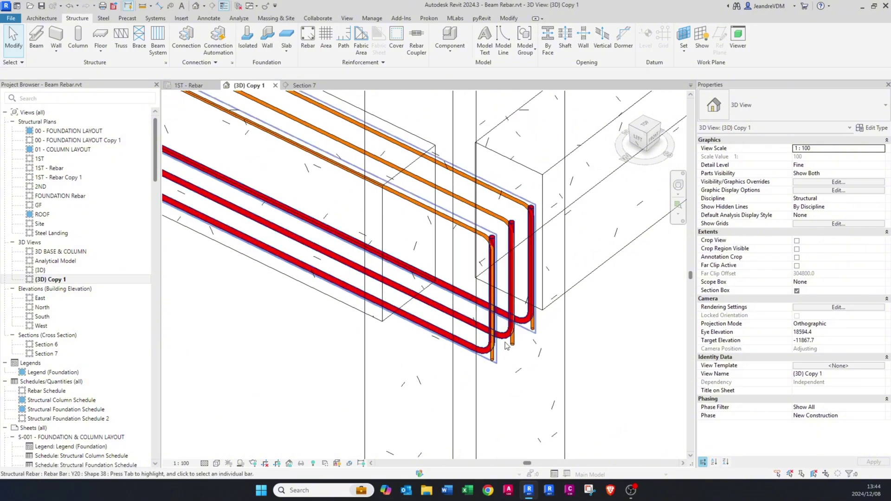
{"action": "middle_click_drag", "start_coordinate": [333, 268], "coordinate": [418, 290], "text": "shift"}
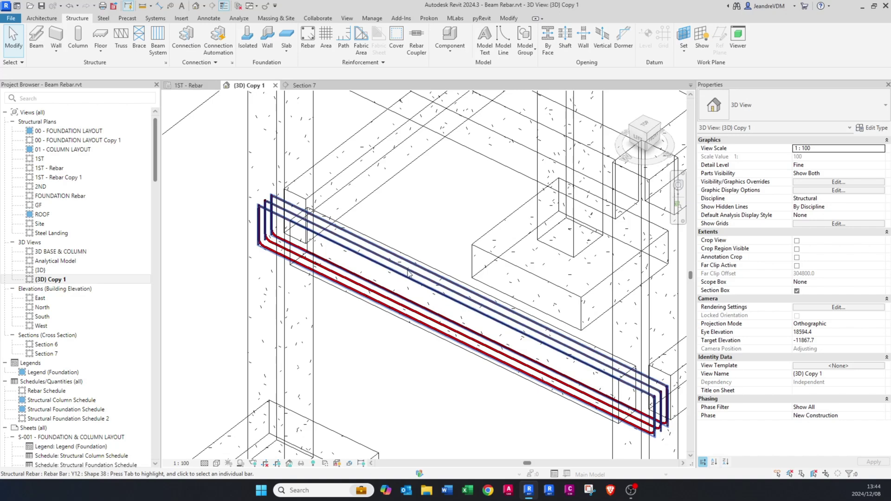
{"action": "scroll", "coordinate": [409, 274], "scroll_direction": "down", "scroll_amount": 3}
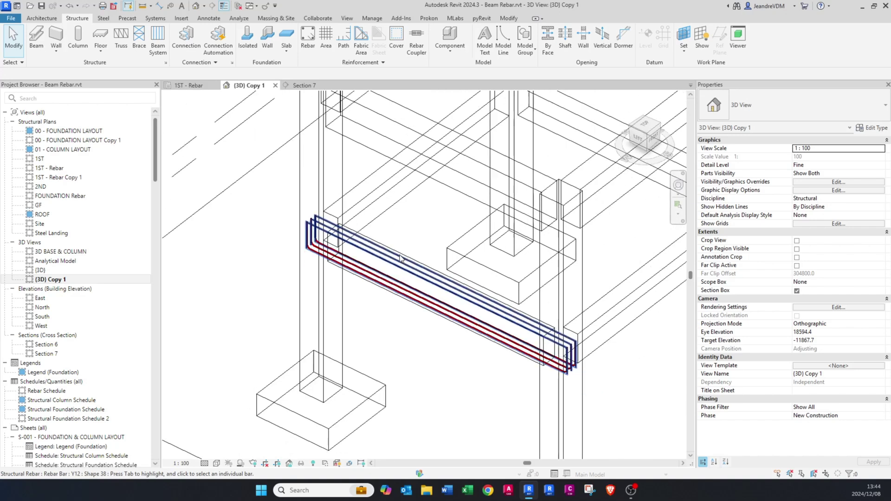
{"action": "middle_click_drag", "start_coordinate": [432, 292], "coordinate": [429, 279], "text": "shift"}
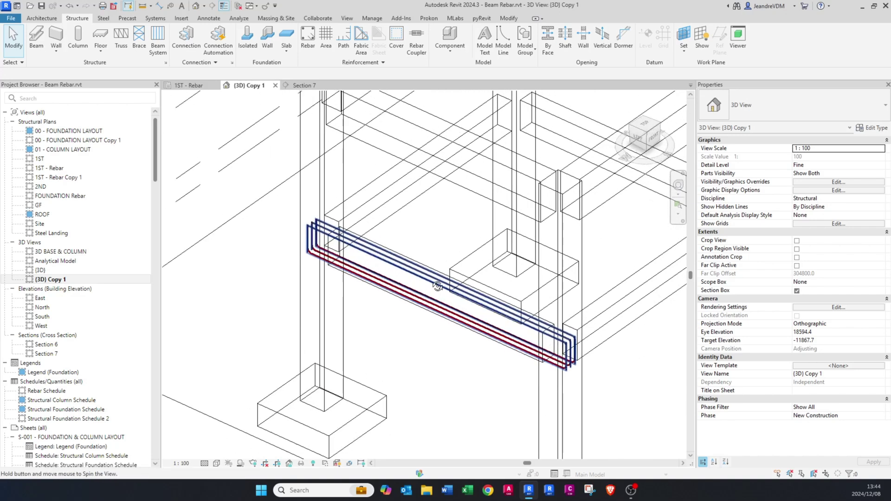
{"action": "left_click", "coordinate": [299, 86]}
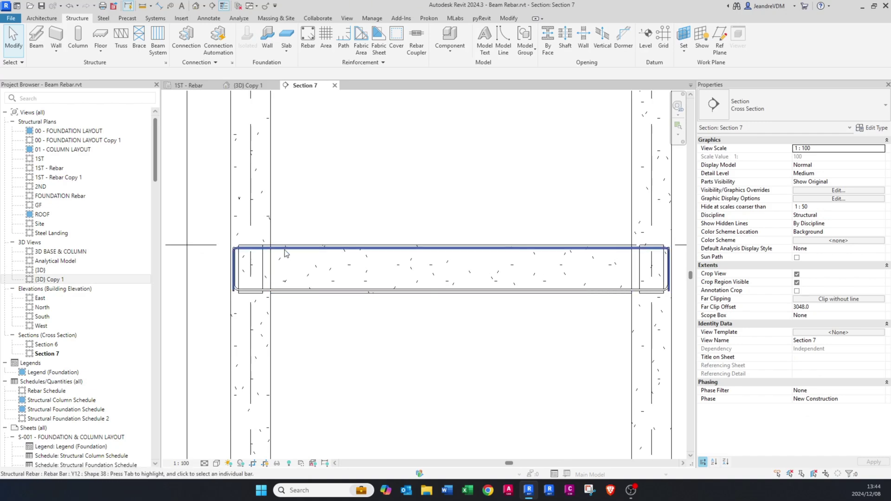
Select the beam's top Y12 rebar and start a copy, then cancel it
{"action": "scroll", "coordinate": [286, 250], "scroll_direction": "up", "scroll_amount": 2}
{"action": "left_click", "coordinate": [298, 242]}
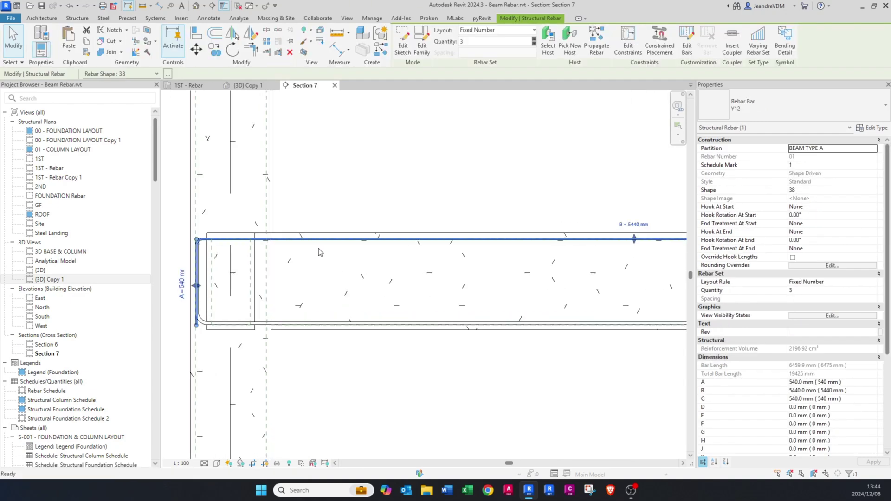
{"action": "key", "text": "c"}
{"action": "key", "text": "o"}
{"action": "left_click", "coordinate": [328, 240]}
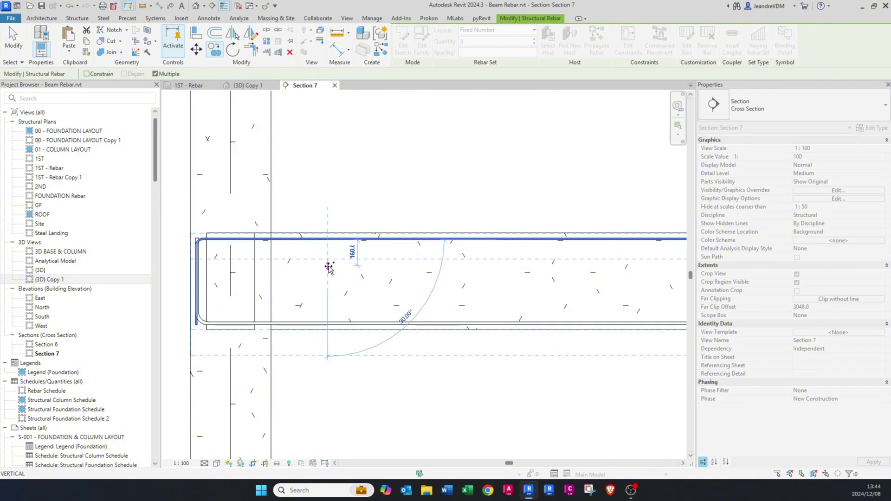
{"action": "key", "text": "Escape"}
{"action": "key", "text": "Escape"}
Start an aligned dimension on the top rebar, then cancel it
{"action": "scroll", "coordinate": [331, 264], "scroll_direction": "up", "scroll_amount": 1}
{"action": "key", "text": "d"}
{"action": "key", "text": "i"}
{"action": "left_click", "coordinate": [337, 227]}
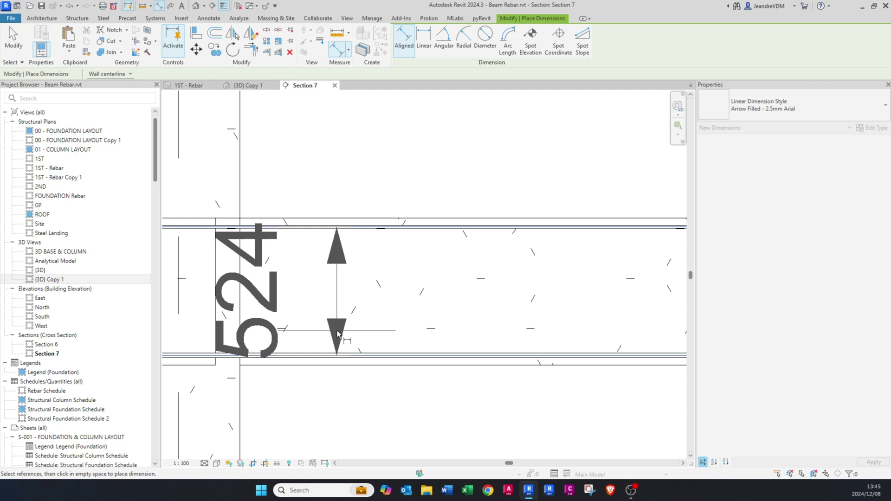
{"action": "key", "text": "Escape"}
{"action": "key", "text": "Escape"}
Move the top Y12 rebar set 174.6 mm down and enter a 176 leg length
{"action": "left_click", "coordinate": [339, 228]}
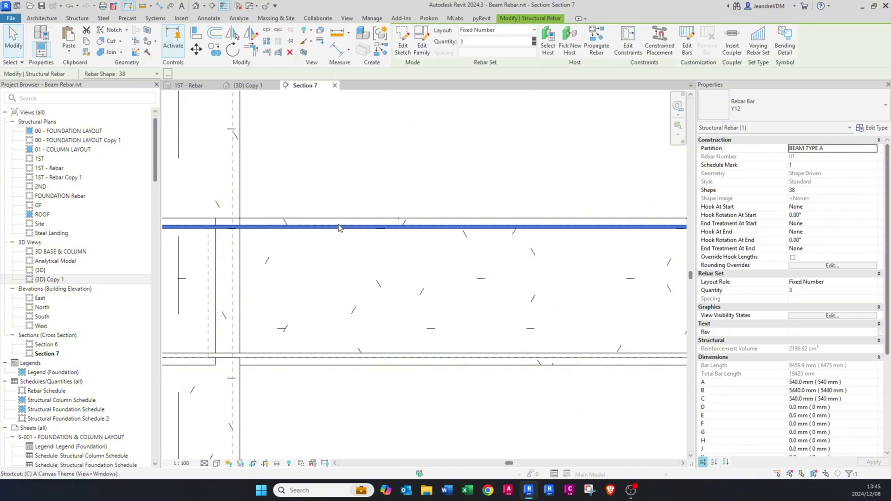
{"action": "scroll", "coordinate": [338, 228], "scroll_direction": "up", "scroll_amount": 1}
{"action": "left_click_drag", "start_coordinate": [339, 229], "coordinate": [339, 273]}
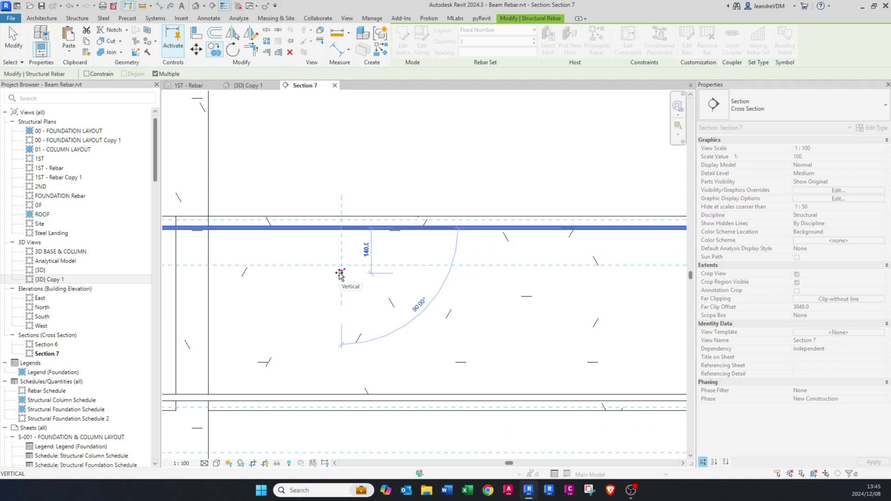
{"action": "type", "text": "174.6"}
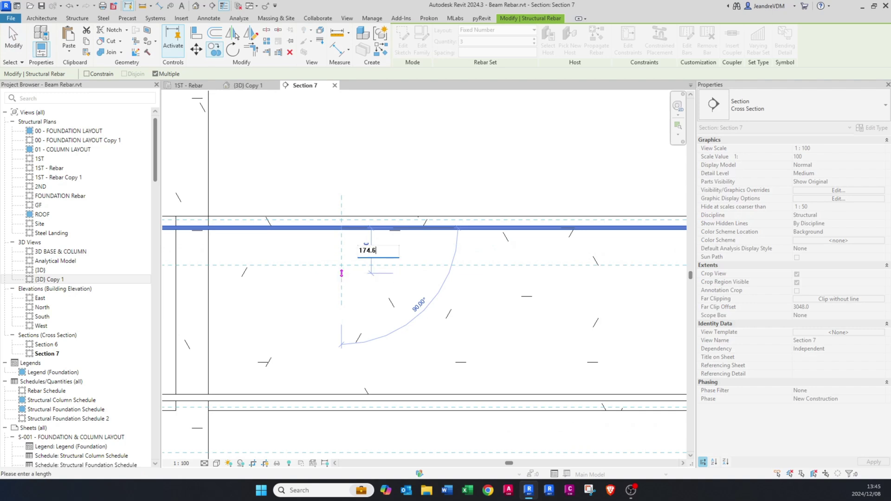
{"action": "key", "text": "Return"}
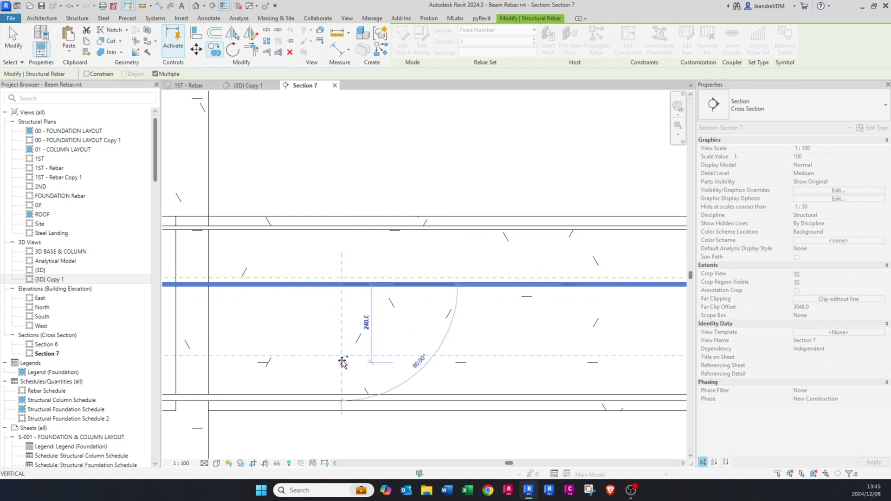
{"action": "type", "text": "17"}
{"action": "type", "text": "6"}
{"action": "key", "text": "Return"}
{"action": "key", "text": "Escape"}
{"action": "scroll", "coordinate": [366, 305], "scroll_direction": "up", "scroll_amount": 4}
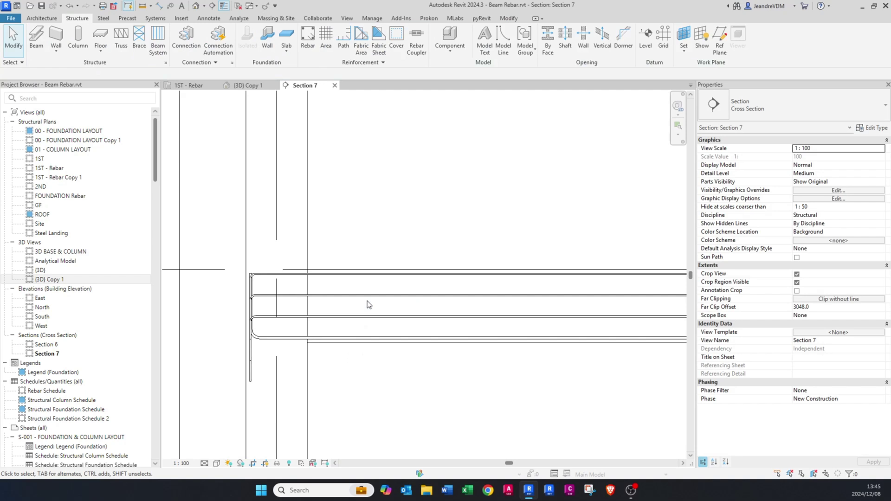
Change the top and middle bar sets to Y10 bars with shape 20
{"action": "left_click", "coordinate": [368, 299]}
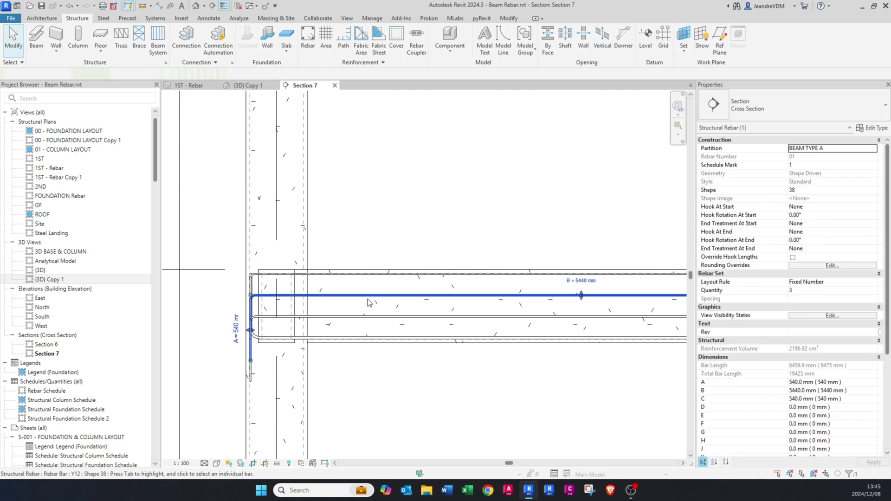
{"action": "middle_click_drag", "start_coordinate": [414, 305], "coordinate": [388, 301]}
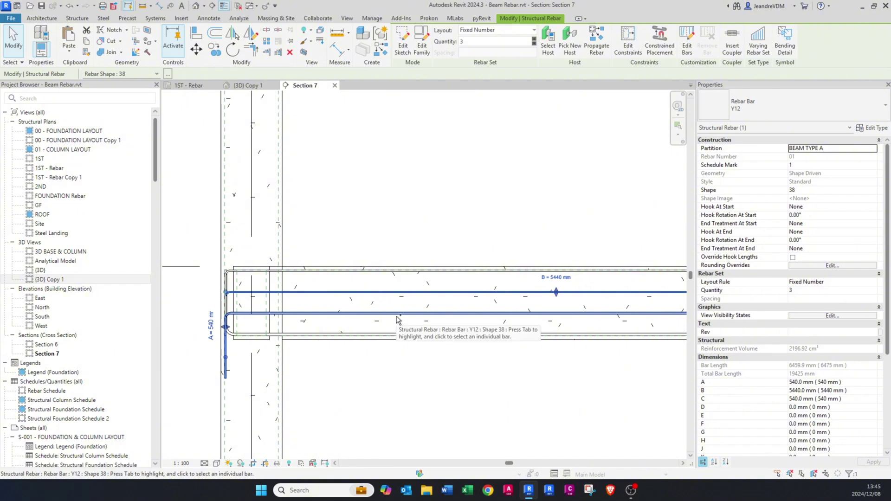
{"action": "left_click", "coordinate": [395, 293], "text": "ctrl"}
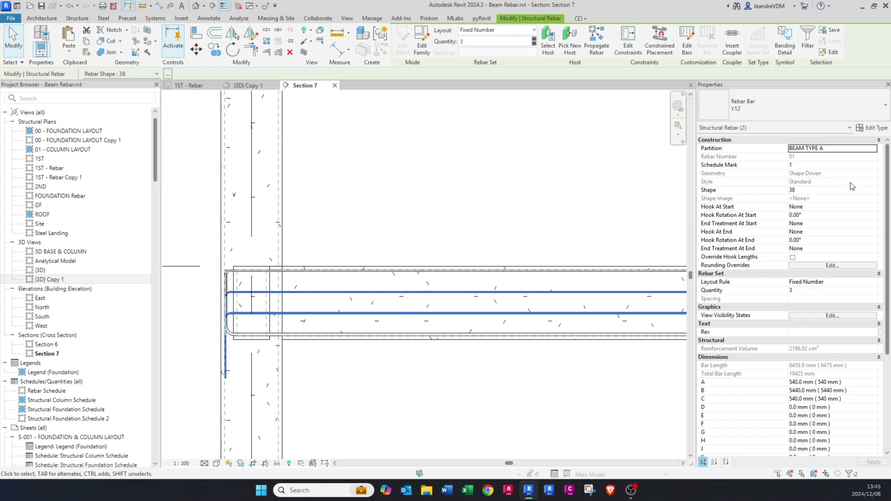
{"action": "left_click", "coordinate": [811, 98]}
{"action": "left_click", "coordinate": [736, 223]}
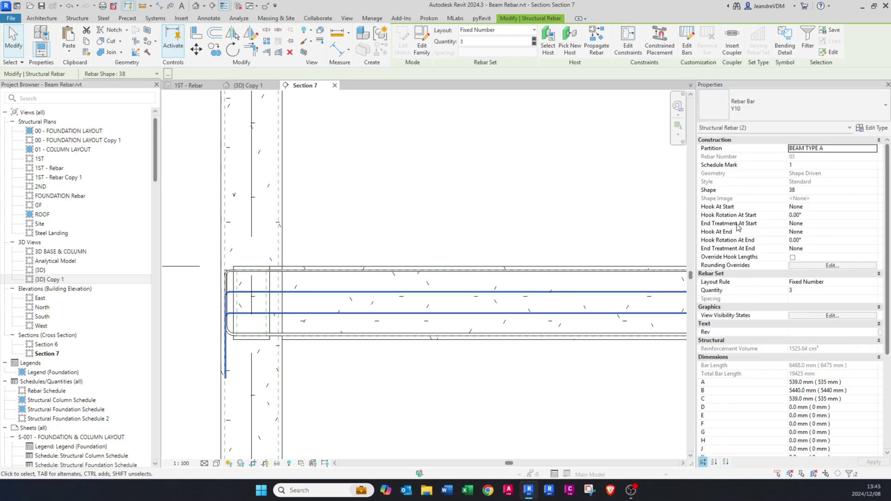
{"action": "left_click", "coordinate": [854, 190]}
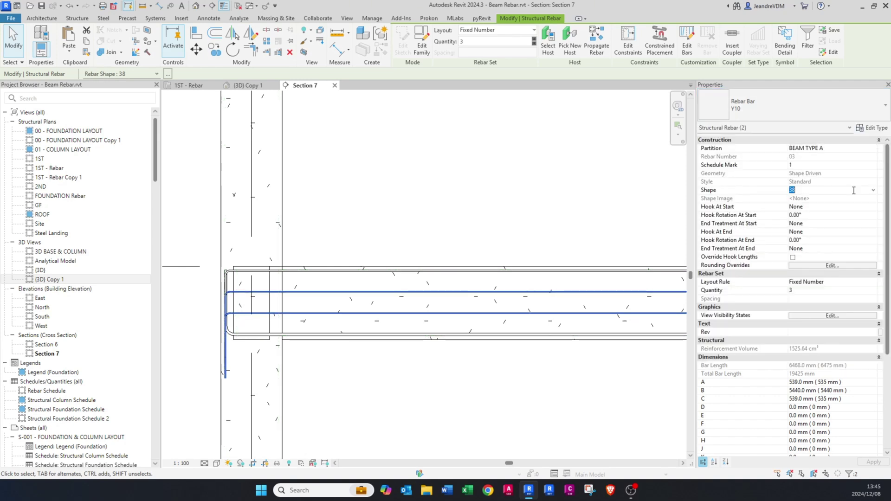
{"action": "type", "text": "20"}
{"action": "key", "text": "Return"}
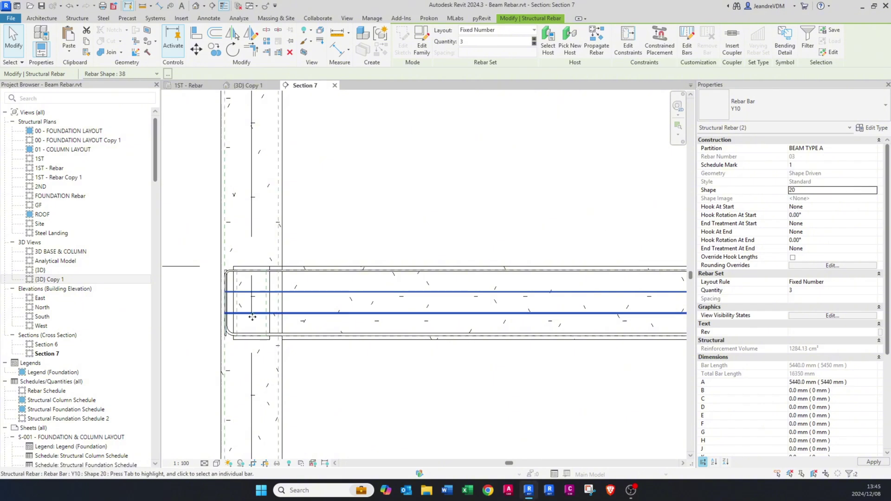
{"action": "scroll", "coordinate": [222, 282], "scroll_direction": "up", "scroll_amount": 4}
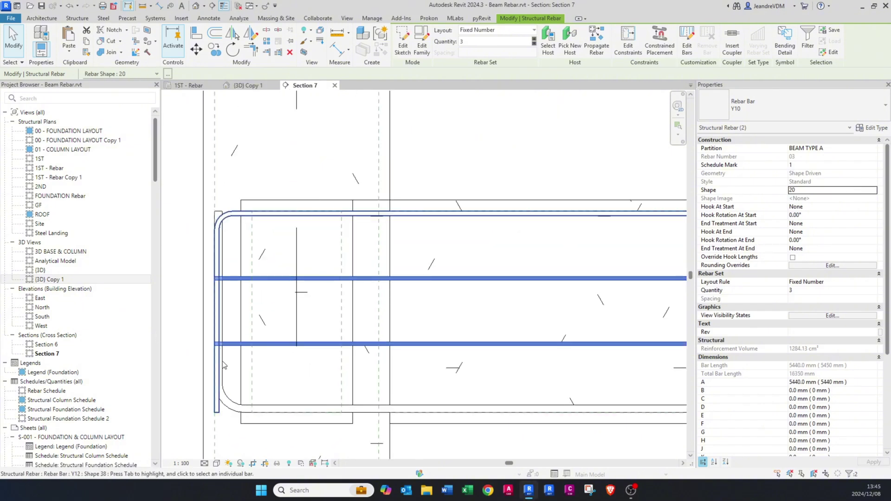
{"action": "scroll", "coordinate": [276, 294], "scroll_direction": "down", "scroll_amount": 4}
{"action": "key", "text": "Escape"}
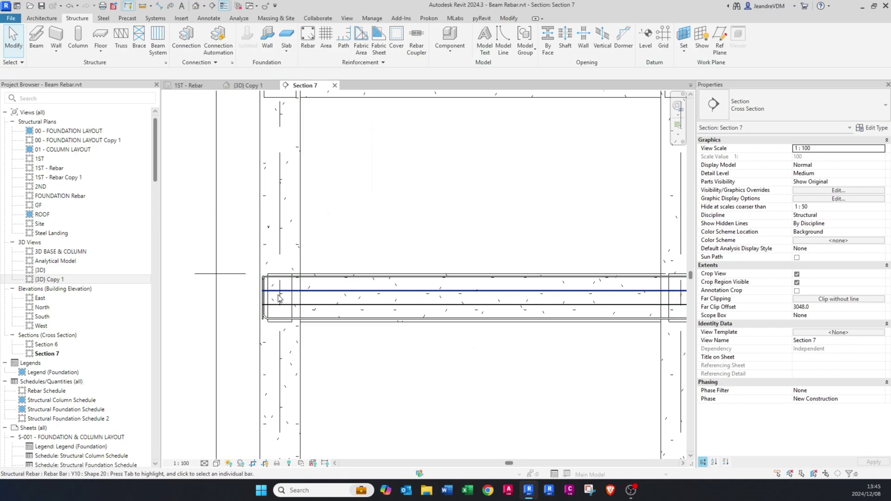
In (3D) Copy 1, select the lower and upper rebar sets and commit a new bar quantity
{"action": "left_click", "coordinate": [244, 85]}
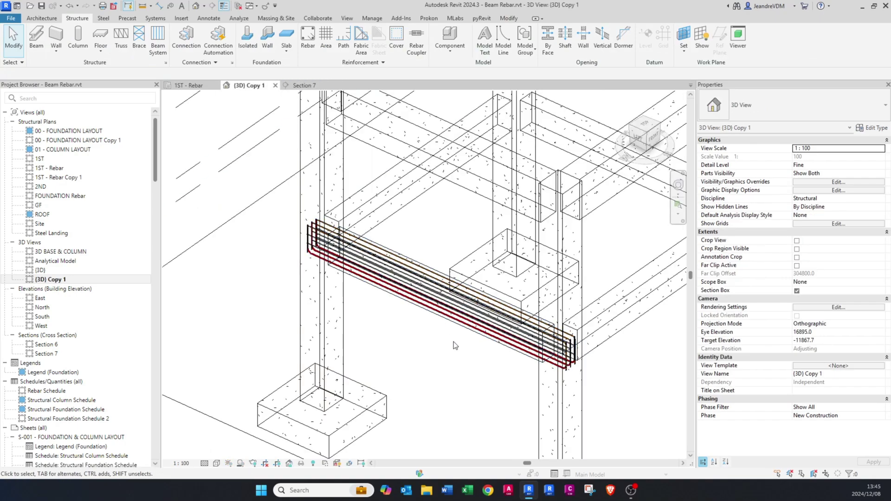
{"action": "scroll", "coordinate": [429, 337], "scroll_direction": "up", "scroll_amount": 6}
{"action": "scroll", "coordinate": [340, 304], "scroll_direction": "up", "scroll_amount": 2}
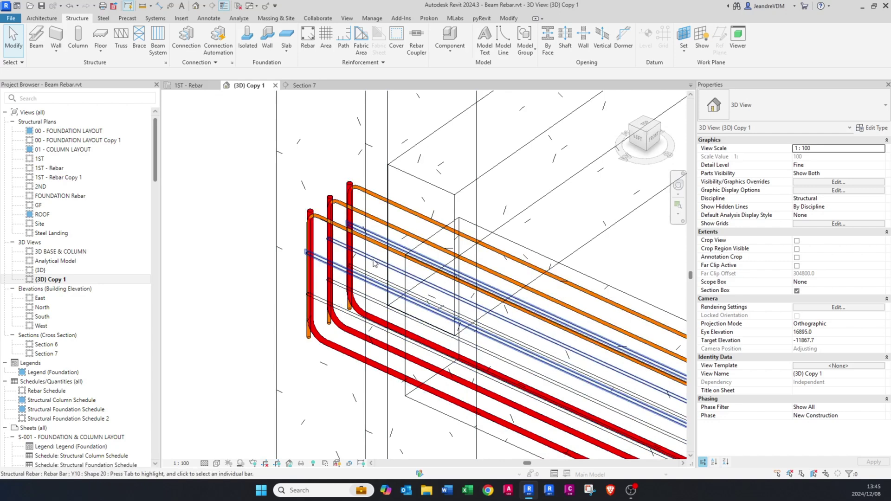
{"action": "left_click", "coordinate": [375, 263]}
{"action": "key", "text": "Escape"}
{"action": "left_click", "coordinate": [375, 304]}
{"action": "left_click", "coordinate": [373, 264], "text": "ctrl"}
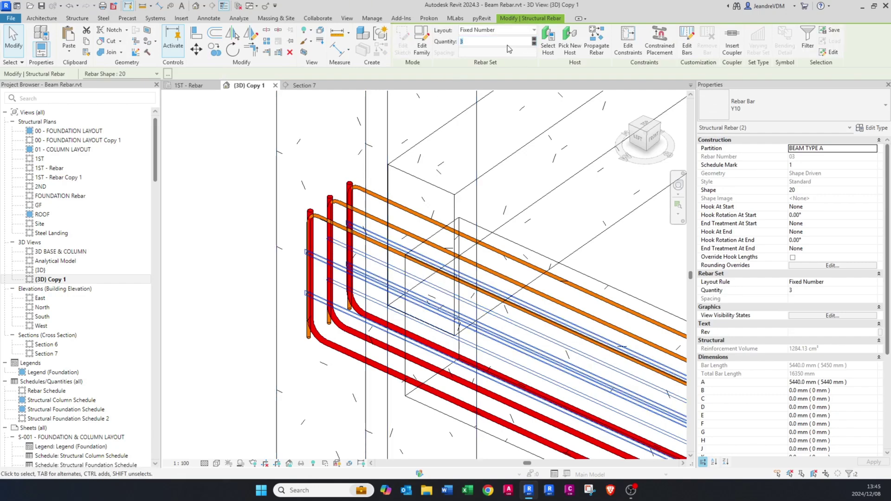
{"action": "key", "text": "Return"}
{"action": "key", "text": "Escape"}
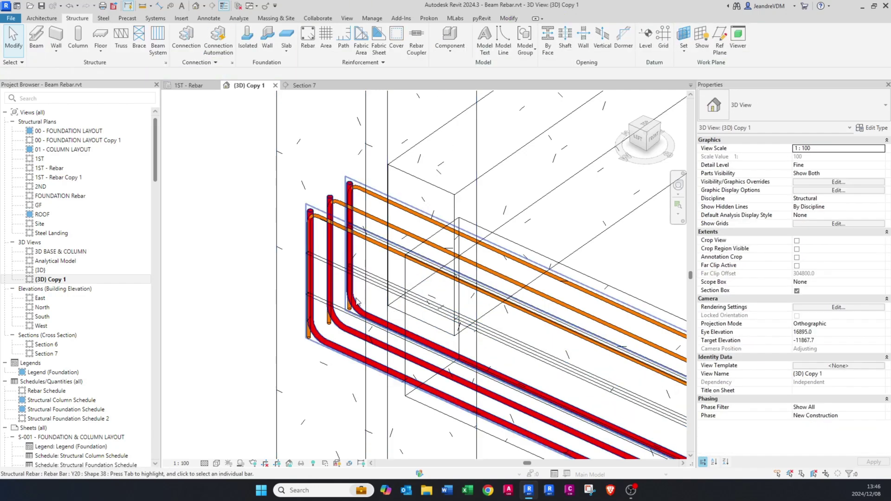
Inspect the beam-end set and Y12 set 01 in 3D, then go to the 1ST - Rebar plan
{"action": "scroll", "coordinate": [370, 319], "scroll_direction": "down", "scroll_amount": 1}
{"action": "middle_click_drag", "start_coordinate": [370, 319], "coordinate": [454, 325], "text": "shift"}
{"action": "left_click", "coordinate": [455, 325]}
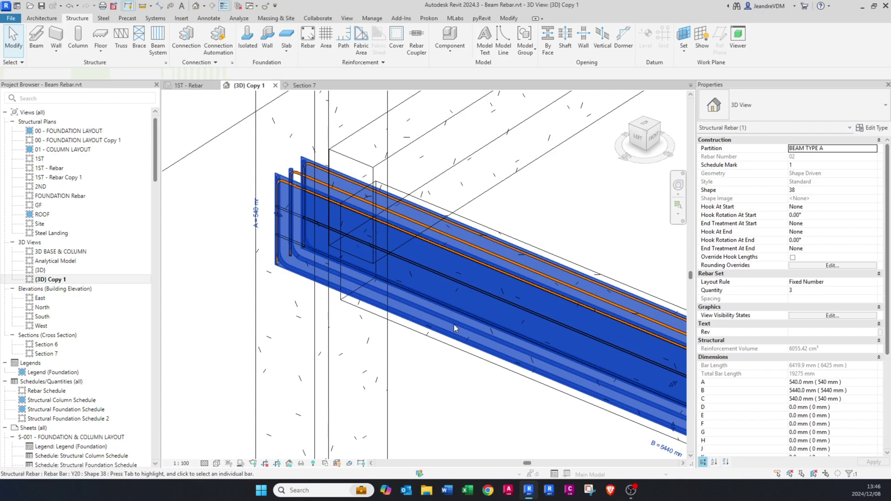
{"action": "key", "text": "Escape"}
{"action": "left_click", "coordinate": [500, 260]}
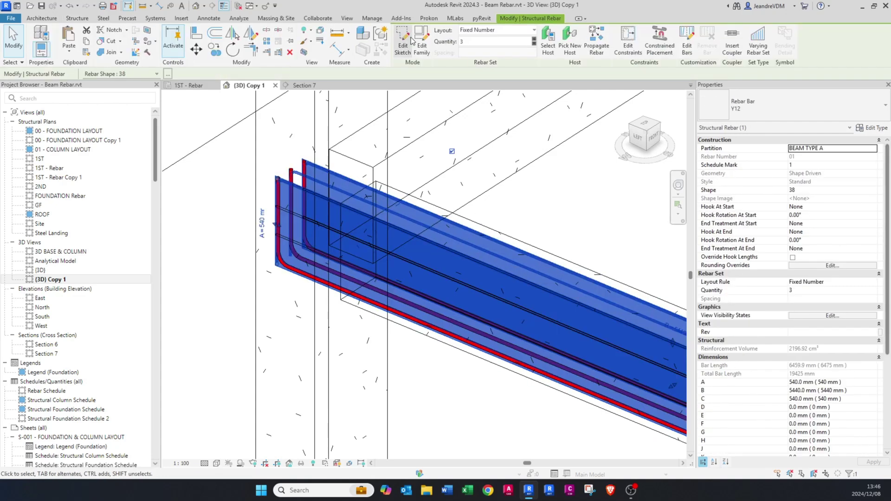
{"action": "key", "text": "Escape"}
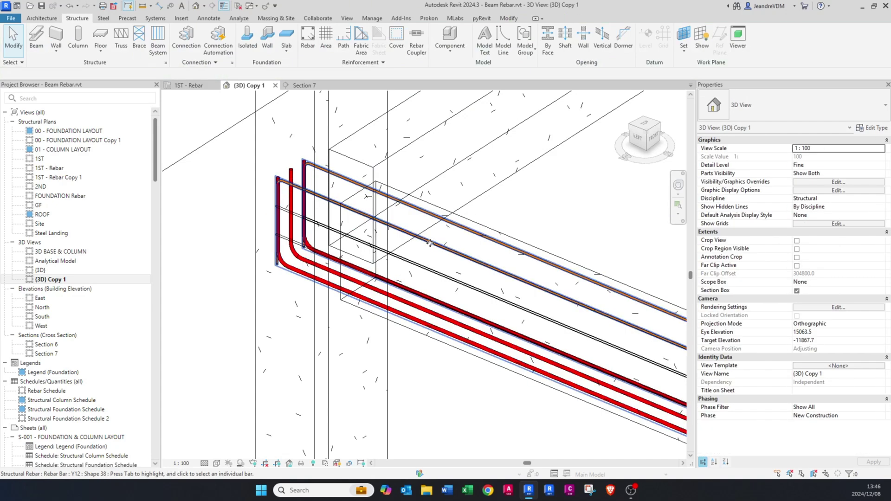
{"action": "scroll", "coordinate": [432, 245], "scroll_direction": "down", "scroll_amount": 5}
{"action": "mouse_move", "coordinate": [468, 279]}
{"action": "middle_mouse_down", "text": "shift"}
{"action": "mouse_move", "coordinate": [478, 294]}
{"action": "mouse_move", "coordinate": [441, 297]}
{"action": "mouse_move", "coordinate": [462, 288]}
{"action": "mouse_move", "coordinate": [456, 282]}
{"action": "middle_mouse_up", "text": "shift"}
{"action": "scroll", "coordinate": [456, 282], "scroll_direction": "up", "scroll_amount": 2}
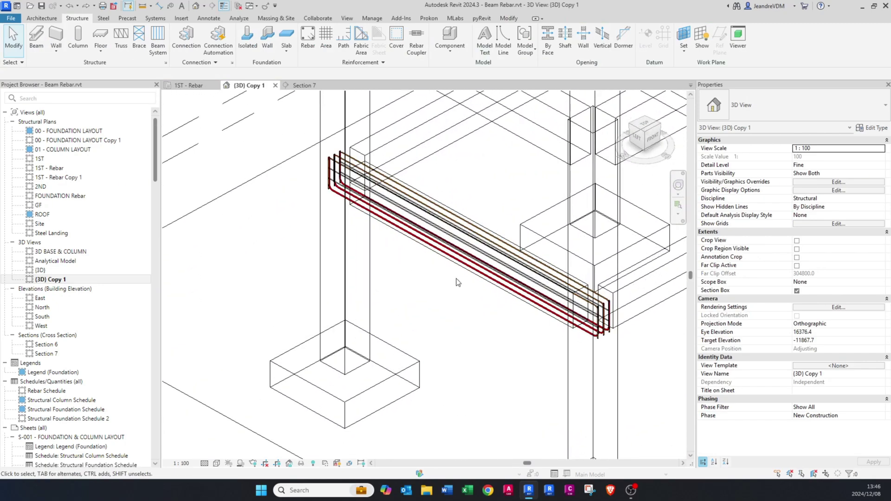
{"action": "left_click", "coordinate": [200, 85]}
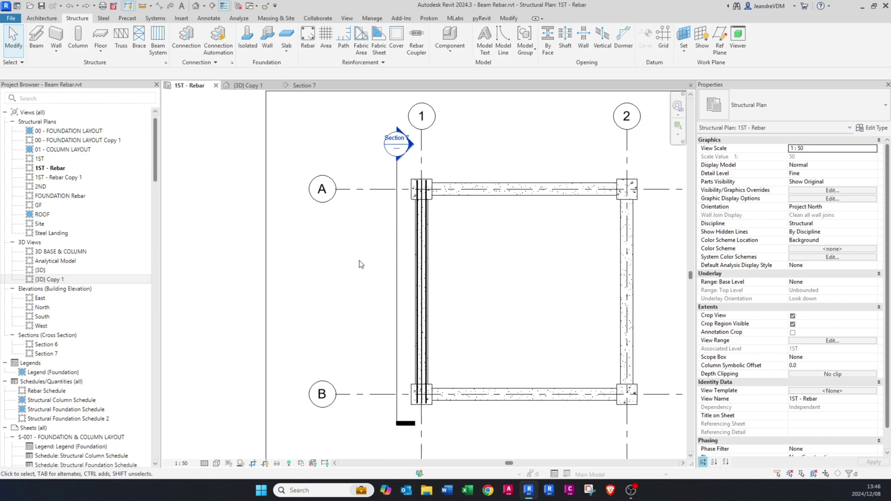
Start placing rebar in the grid 1 beam using shape 60 and R10 bars
{"action": "scroll", "coordinate": [491, 313], "scroll_direction": "up", "scroll_amount": 2}
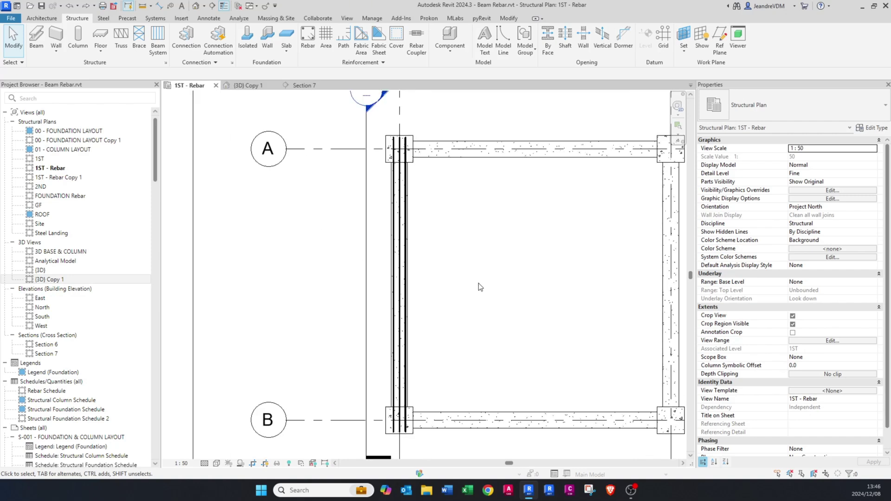
{"action": "left_click", "coordinate": [412, 203]}
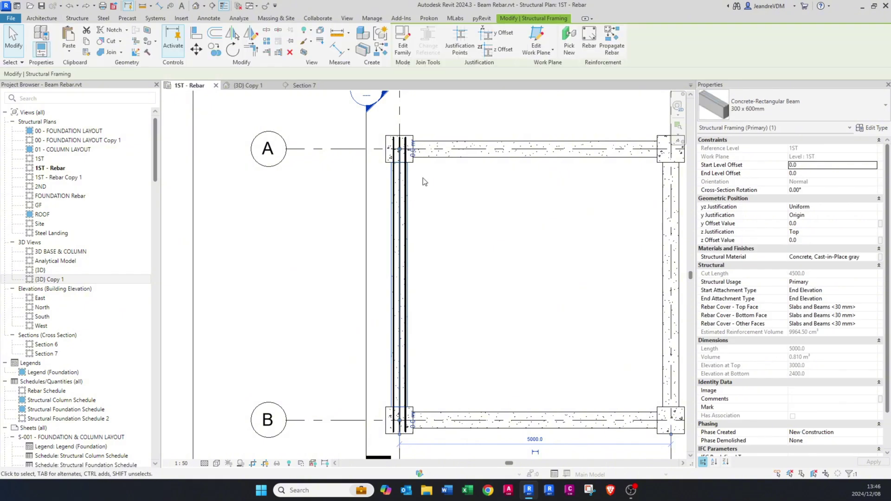
{"action": "left_click", "coordinate": [590, 38]}
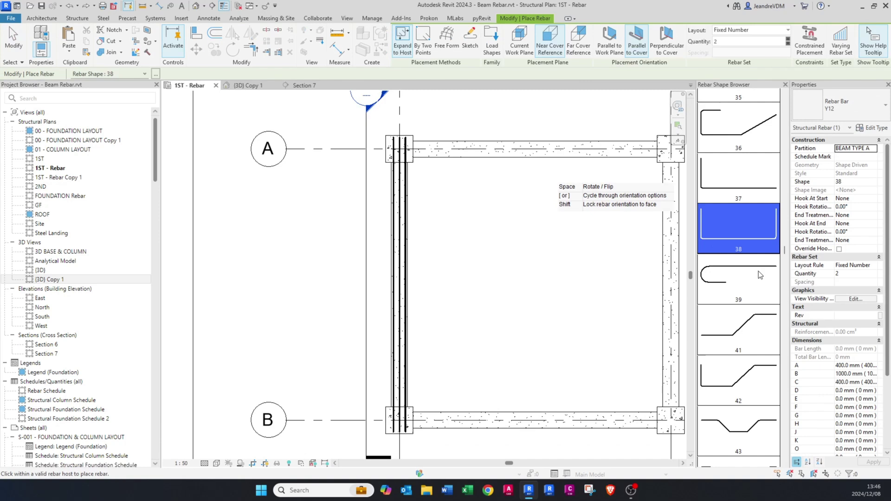
{"action": "scroll", "coordinate": [756, 326], "scroll_direction": "down", "scroll_amount": 10}
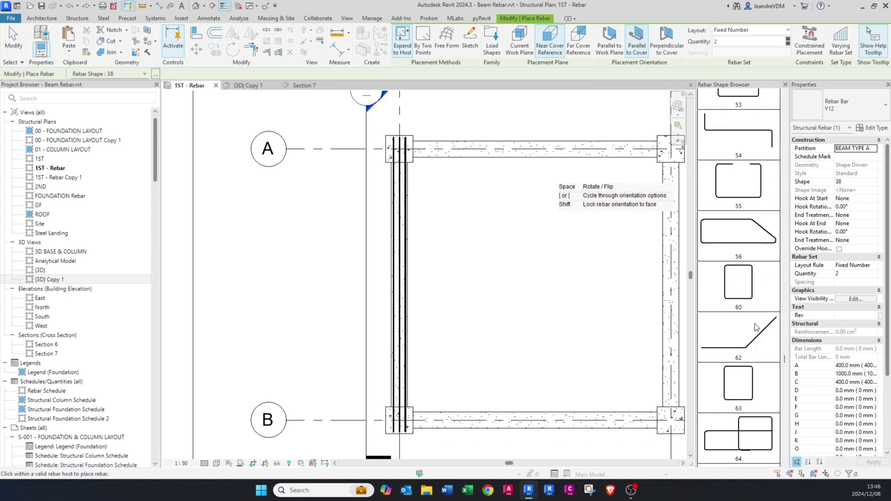
{"action": "left_click", "coordinate": [750, 287]}
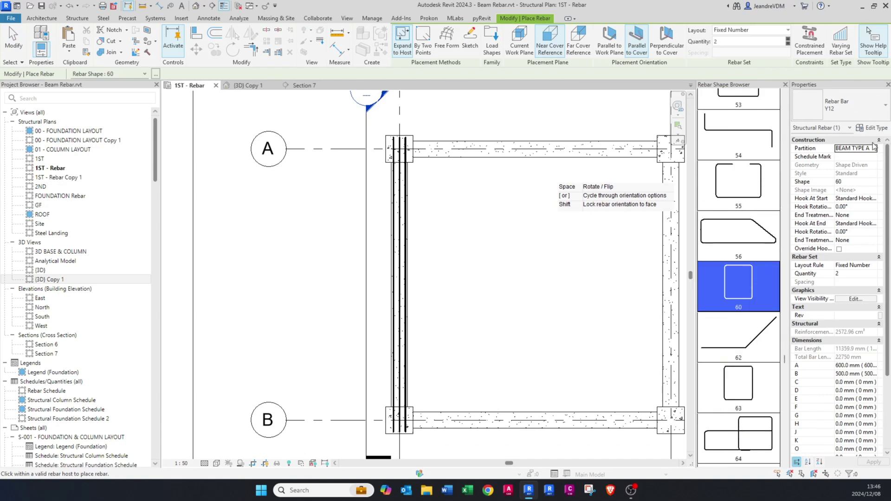
{"action": "left_click", "coordinate": [857, 112]}
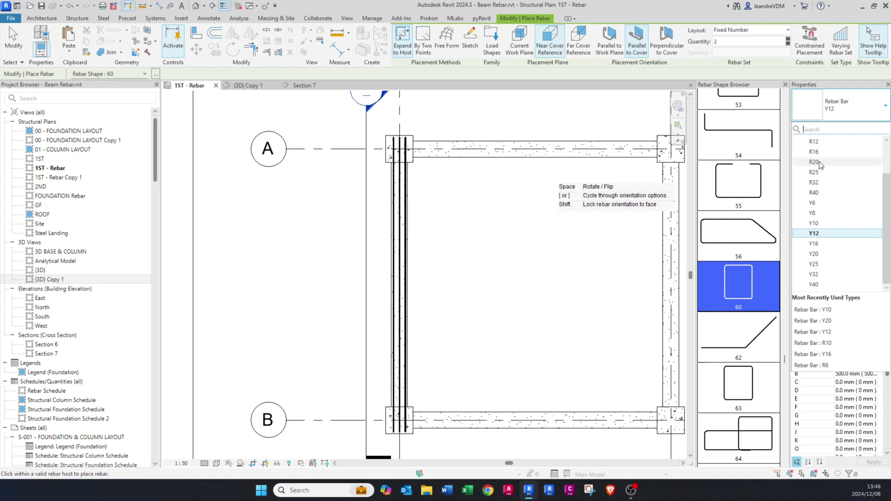
{"action": "scroll", "coordinate": [819, 163], "scroll_direction": "up", "scroll_amount": 1}
{"action": "left_click", "coordinate": [820, 161]}
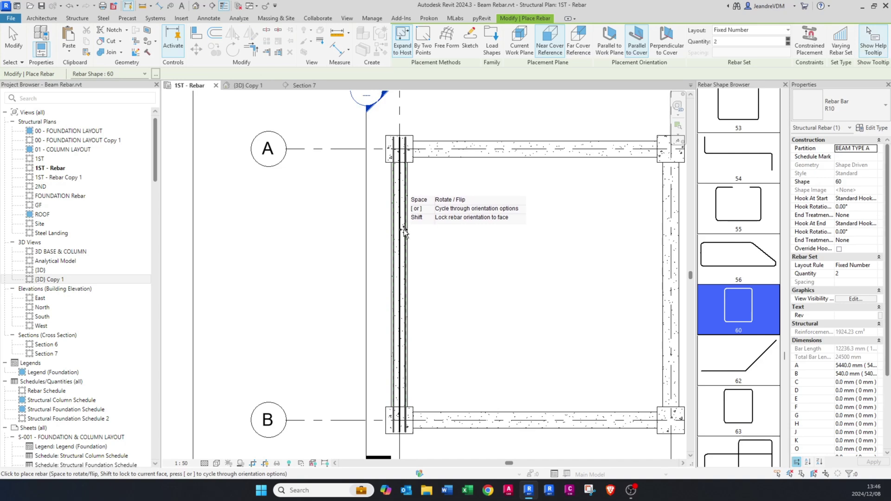
Place the stirrups perpendicular to cover with a Maximum Spacing layout of 200 mm
{"action": "scroll", "coordinate": [405, 231], "scroll_direction": "up", "scroll_amount": 4}
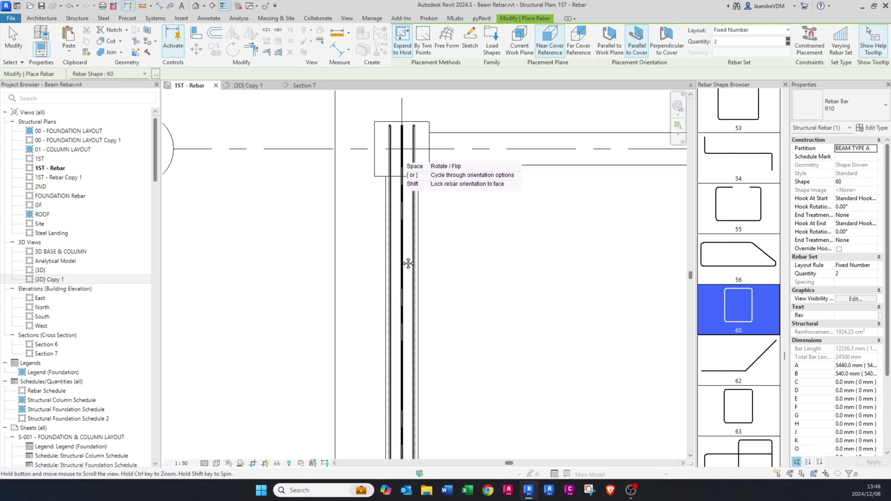
{"action": "middle_click_drag", "start_coordinate": [407, 247], "coordinate": [402, 268]}
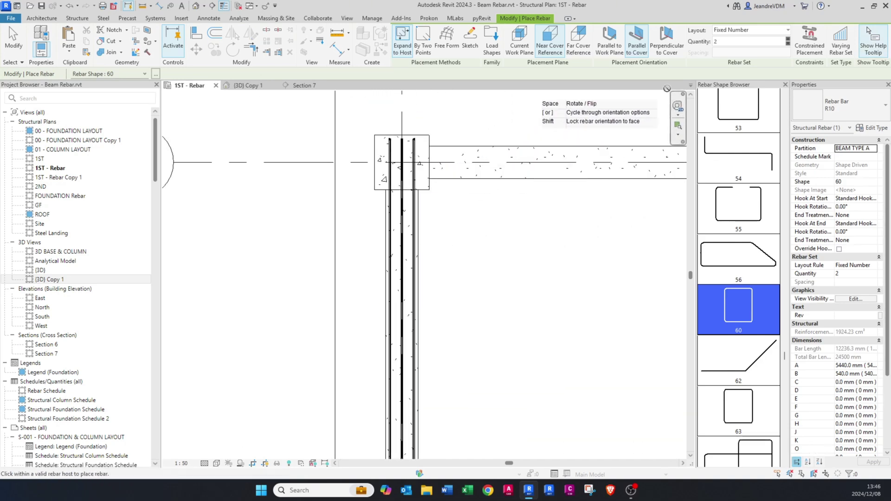
{"action": "left_click", "coordinate": [665, 52]}
{"action": "scroll", "coordinate": [408, 256], "scroll_direction": "down", "scroll_amount": 2}
{"action": "scroll", "coordinate": [398, 192], "scroll_direction": "down", "scroll_amount": 1}
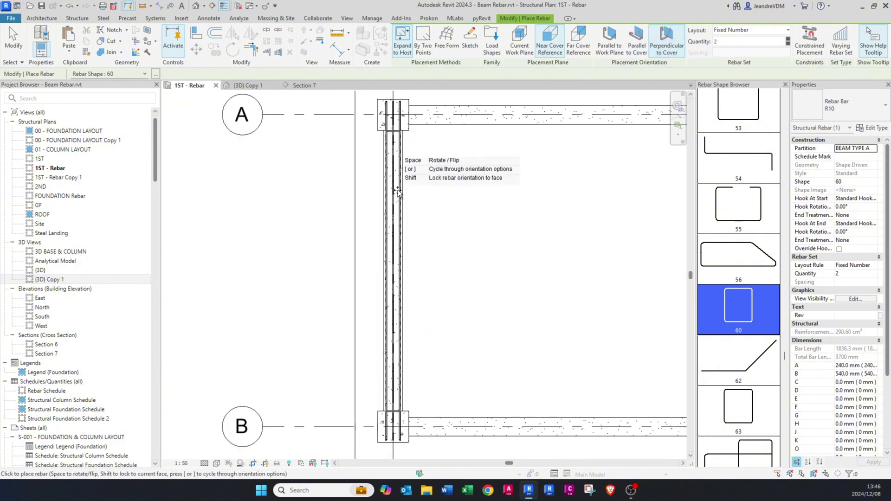
{"action": "scroll", "coordinate": [398, 191], "scroll_direction": "up", "scroll_amount": 5}
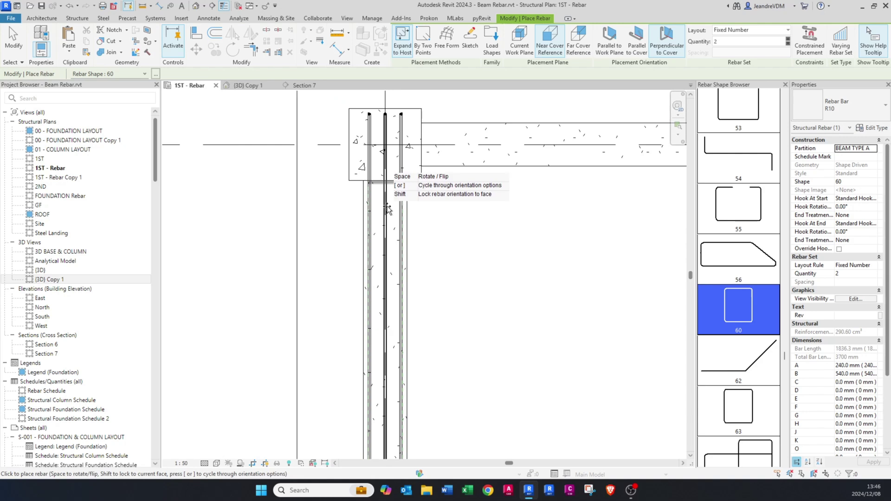
{"action": "left_click", "coordinate": [727, 32]}
{"action": "left_click", "coordinate": [737, 61]}
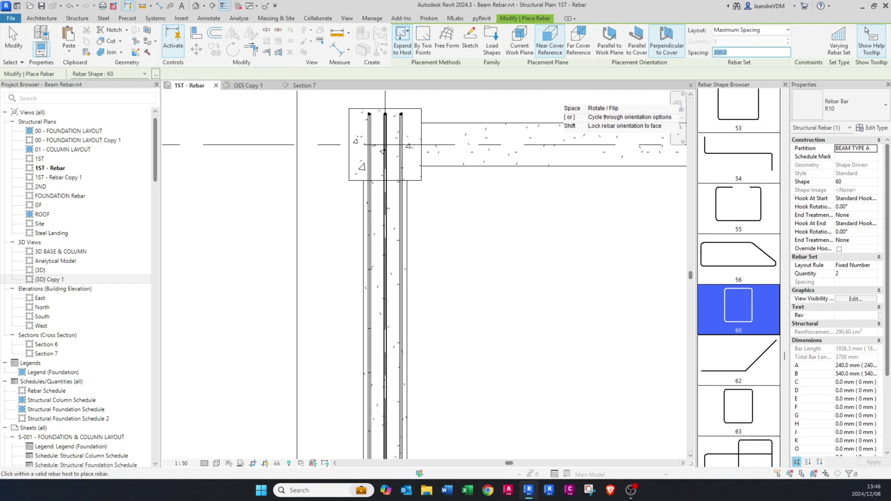
{"action": "scroll", "coordinate": [390, 258], "scroll_direction": "up", "scroll_amount": 2}
{"action": "scroll", "coordinate": [390, 260], "scroll_direction": "down", "scroll_amount": 3}
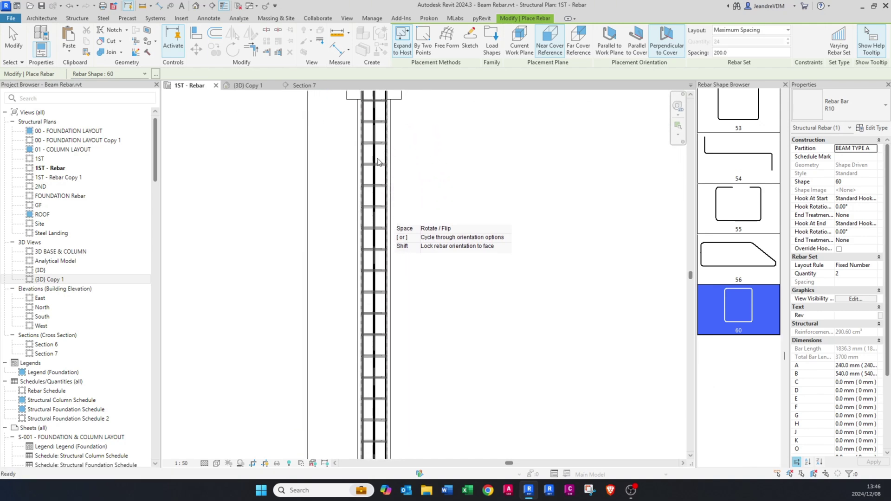
{"action": "scroll", "coordinate": [379, 160], "scroll_direction": "down", "scroll_amount": 2}
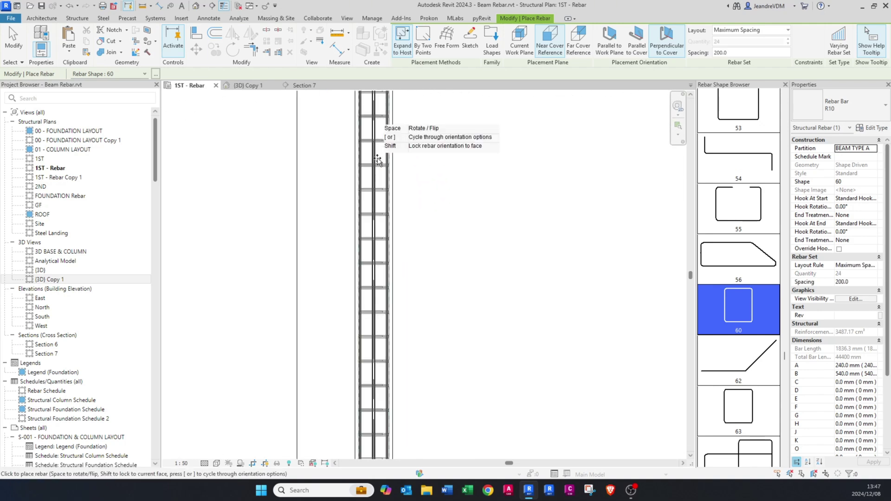
{"action": "scroll", "coordinate": [374, 232], "scroll_direction": "up", "scroll_amount": 2}
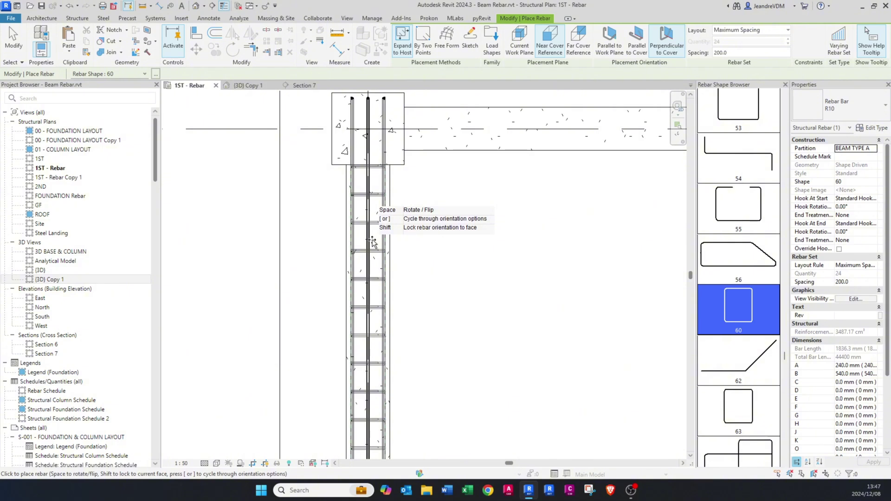
End rebar placement and orbit the (3D) Copy 1 view to inspect the bar hooks
{"action": "key", "text": "Escape"}
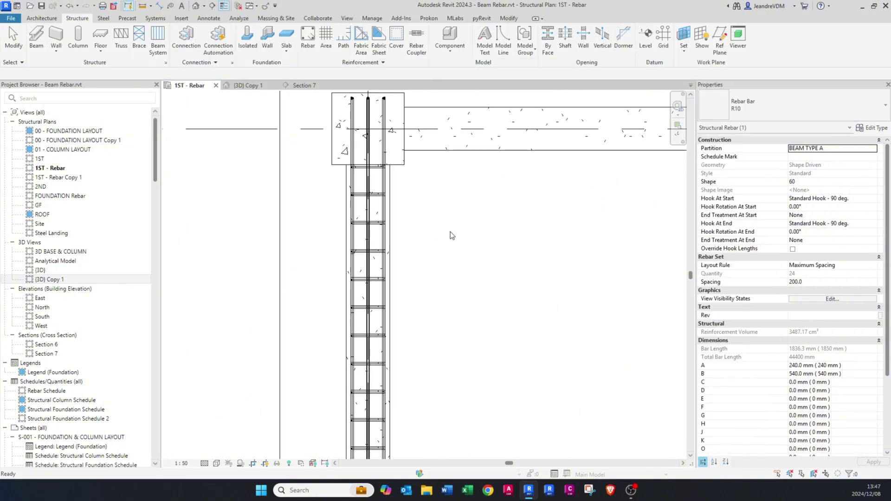
{"action": "left_click", "coordinate": [245, 84]}
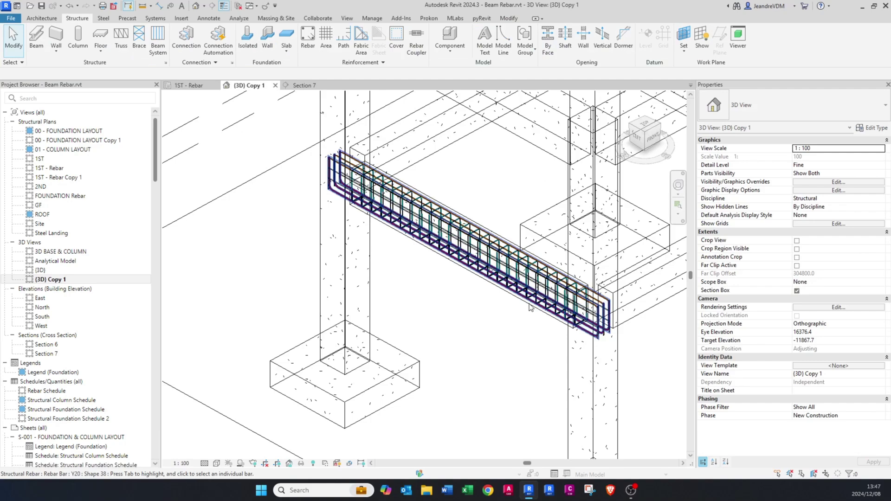
{"action": "middle_click_drag", "start_coordinate": [492, 302], "coordinate": [497, 305], "text": "shift"}
{"action": "scroll", "coordinate": [541, 315], "scroll_direction": "up", "scroll_amount": 5}
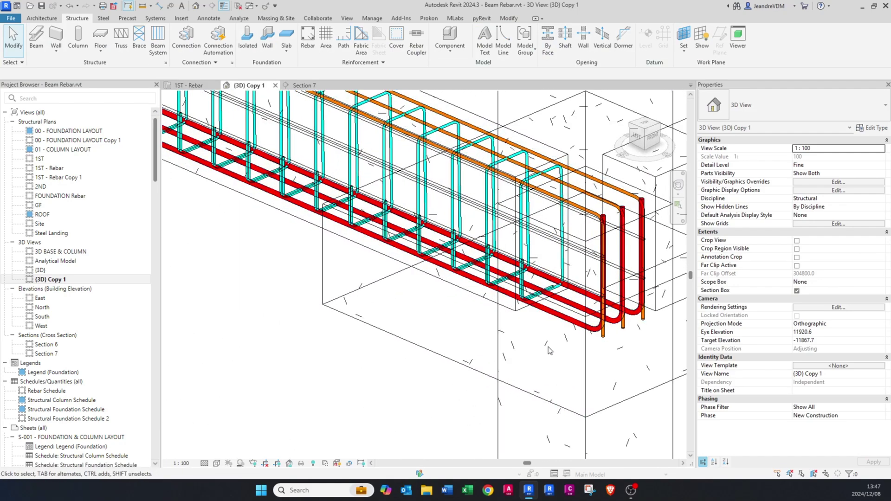
{"action": "middle_click_drag", "start_coordinate": [547, 351], "coordinate": [555, 349], "text": "shift"}
Check the stirrups in the Section 7 view and the 1ST - Rebar plan
{"action": "left_click", "coordinate": [301, 86]}
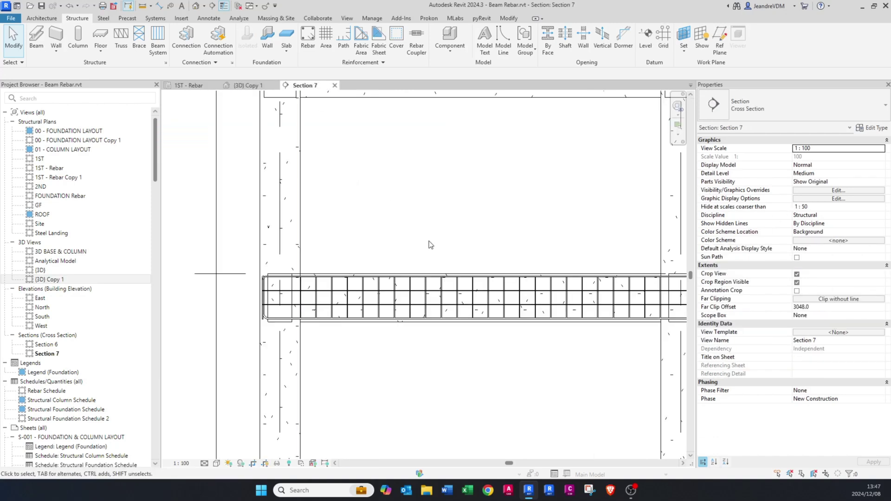
{"action": "scroll", "coordinate": [297, 307], "scroll_direction": "up", "scroll_amount": 4}
{"action": "scroll", "coordinate": [333, 260], "scroll_direction": "up", "scroll_amount": 3}
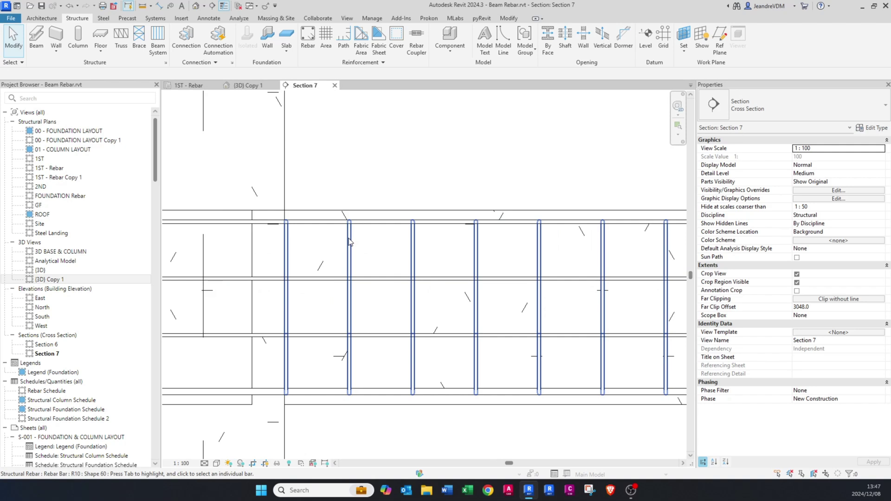
{"action": "scroll", "coordinate": [363, 232], "scroll_direction": "down", "scroll_amount": 5}
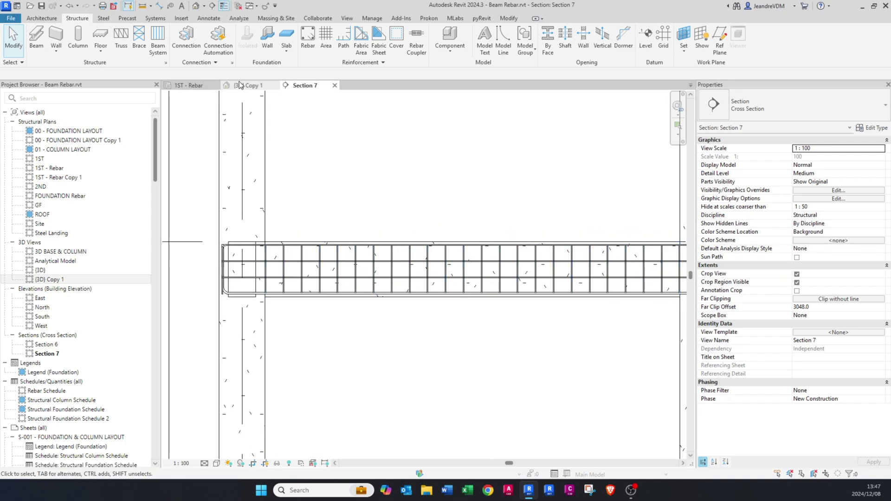
{"action": "left_click", "coordinate": [192, 87]}
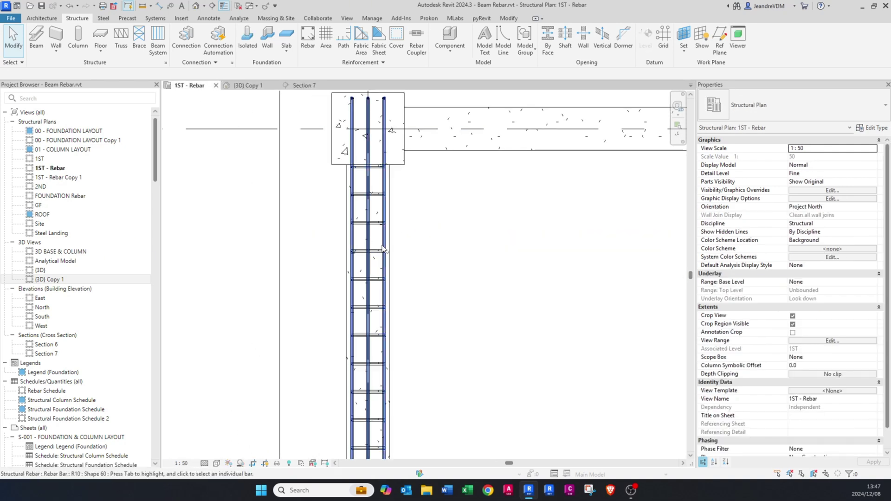
Back in (3D) Copy 1, inspect a Y10 bar and centre the beam in view
{"action": "left_click", "coordinate": [248, 86]}
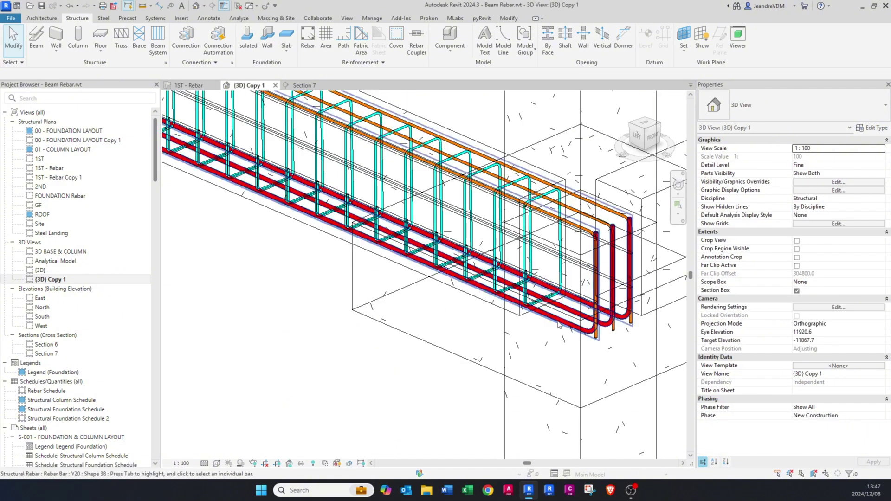
{"action": "left_click", "coordinate": [582, 274]}
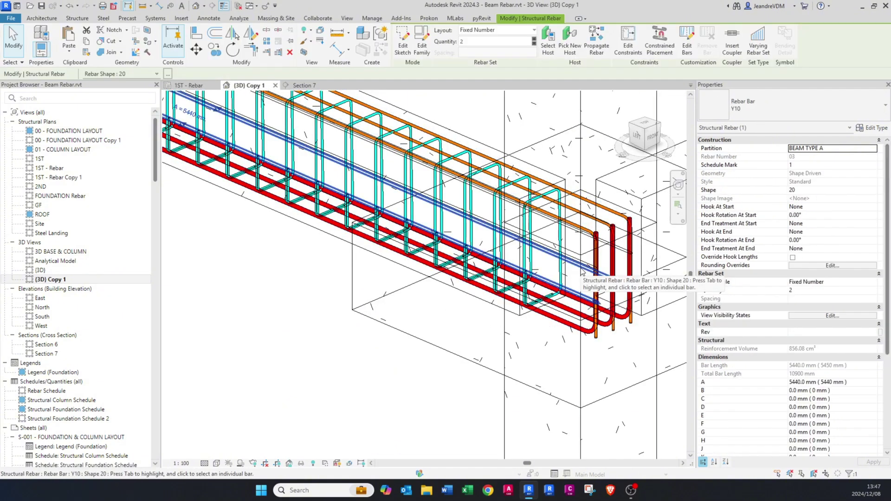
{"action": "key", "text": "Escape"}
{"action": "scroll", "coordinate": [486, 305], "scroll_direction": "down", "scroll_amount": 2}
{"action": "scroll", "coordinate": [487, 305], "scroll_direction": "down", "scroll_amount": 2}
{"action": "middle_click_drag", "start_coordinate": [377, 309], "coordinate": [466, 425]}
{"action": "scroll", "coordinate": [370, 344], "scroll_direction": "up", "scroll_amount": 2}
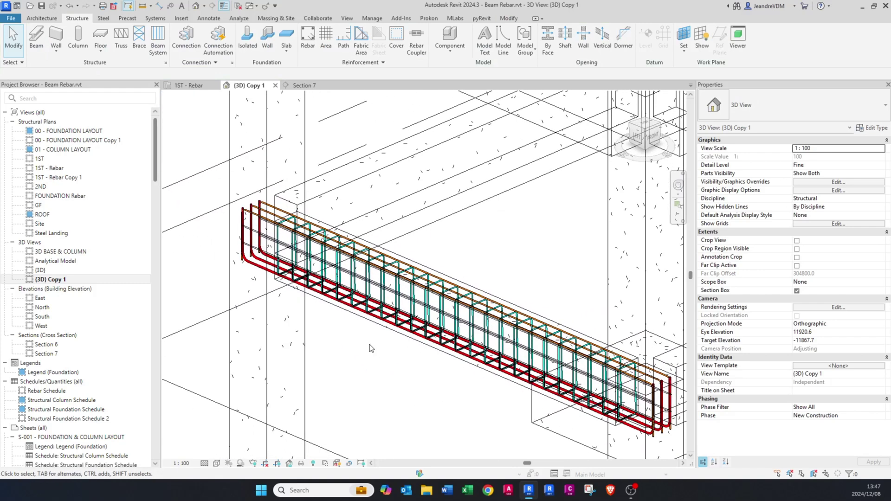
Create a Y10 rebar filter by duplicating the R10 filter and add it to the view
{"action": "key", "text": "v"}
{"action": "key", "text": "g"}
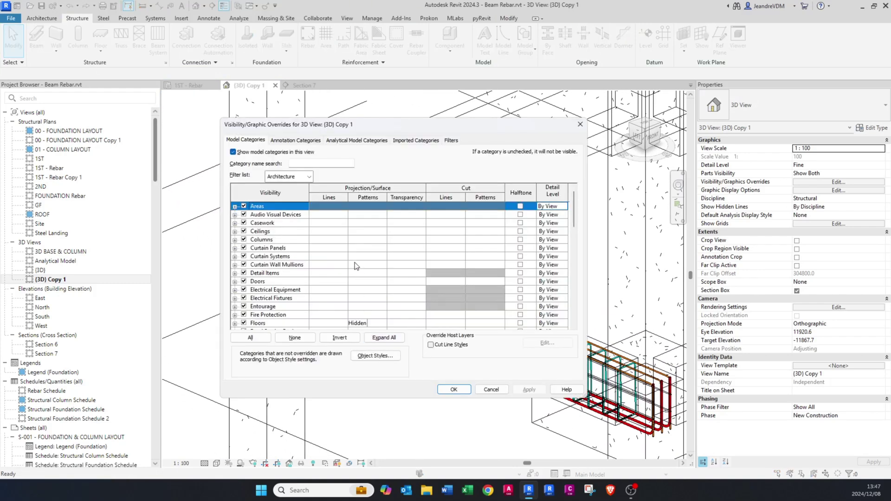
{"action": "left_click", "coordinate": [450, 141]}
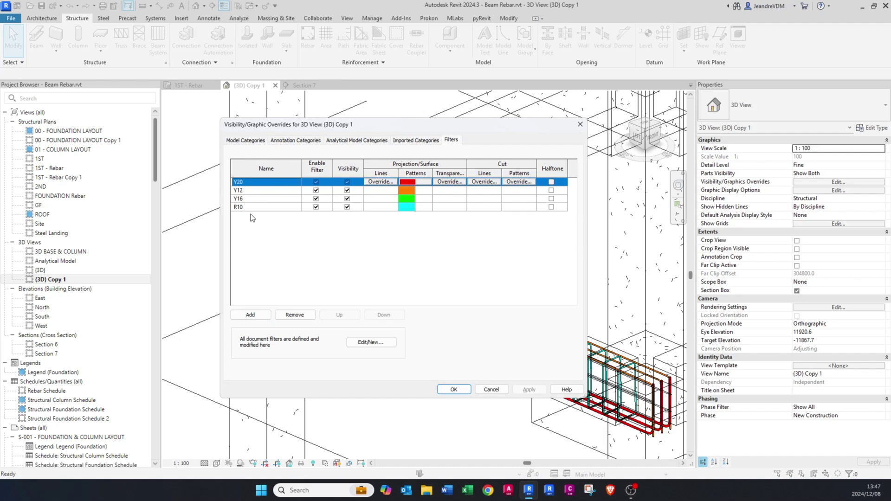
{"action": "left_click", "coordinate": [251, 315]}
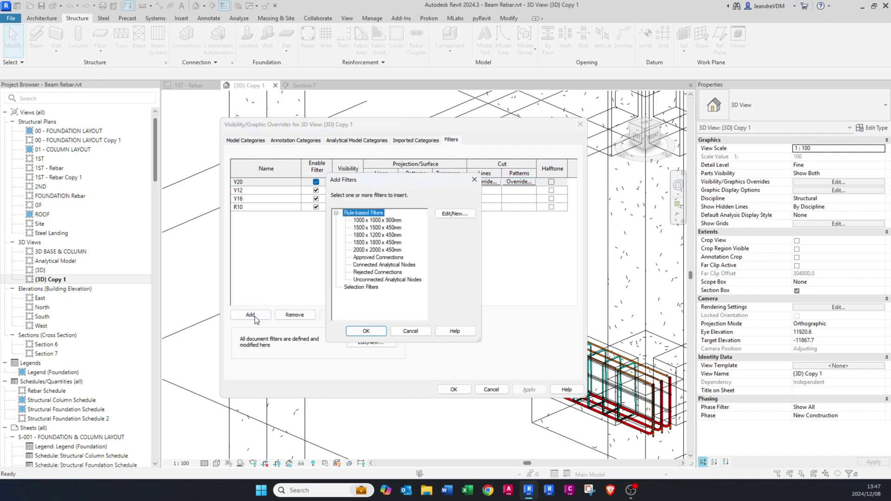
{"action": "left_click", "coordinate": [454, 215]}
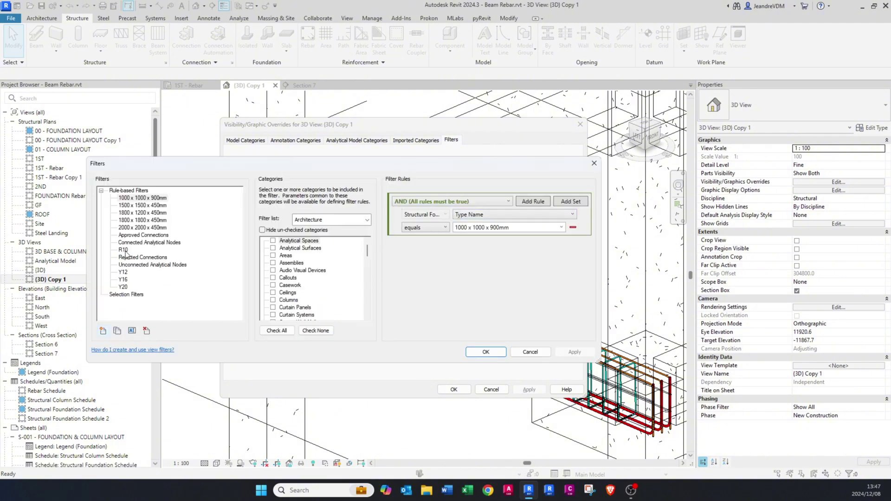
{"action": "left_click", "coordinate": [153, 257]}
{"action": "right_click", "coordinate": [133, 295]}
{"action": "left_click", "coordinate": [166, 310]}
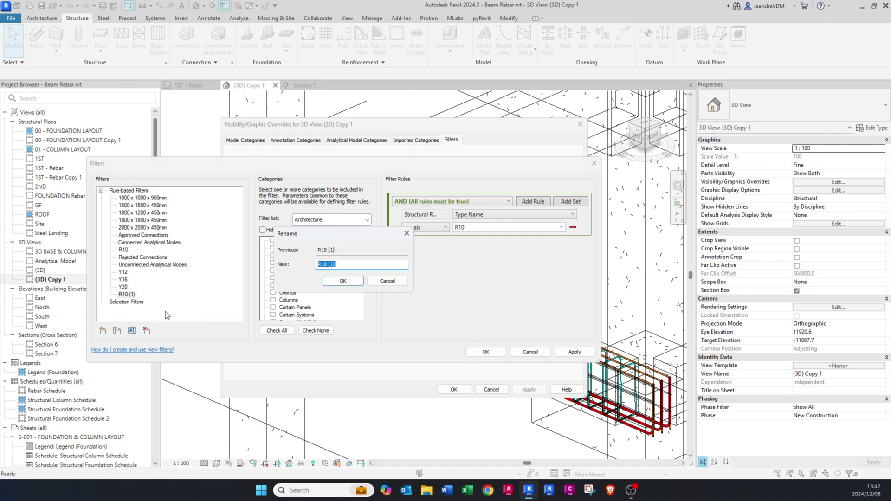
{"action": "key", "text": "Return"}
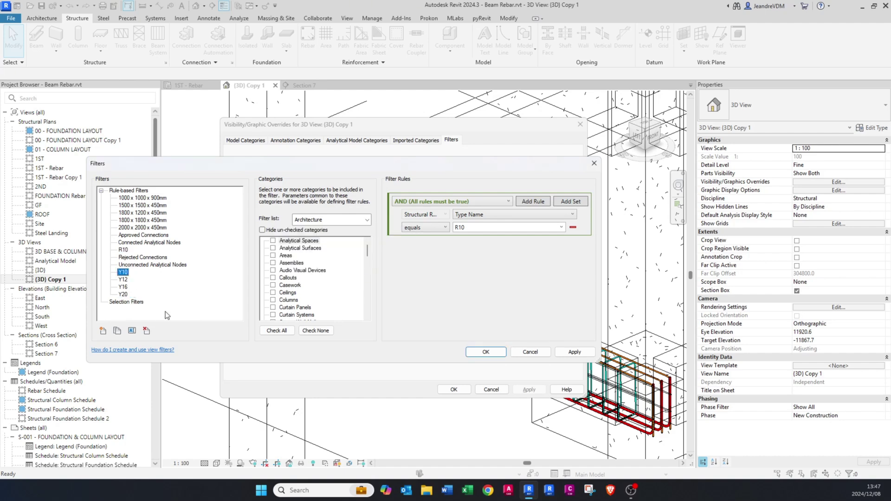
{"action": "left_click", "coordinate": [561, 227]}
{"action": "scroll", "coordinate": [483, 257], "scroll_direction": "up", "scroll_amount": 1}
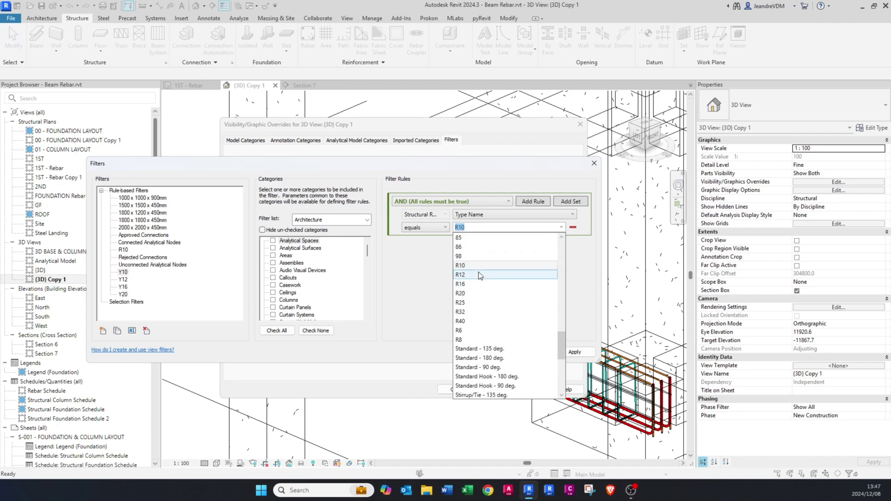
{"action": "type", "text": "Y10"}
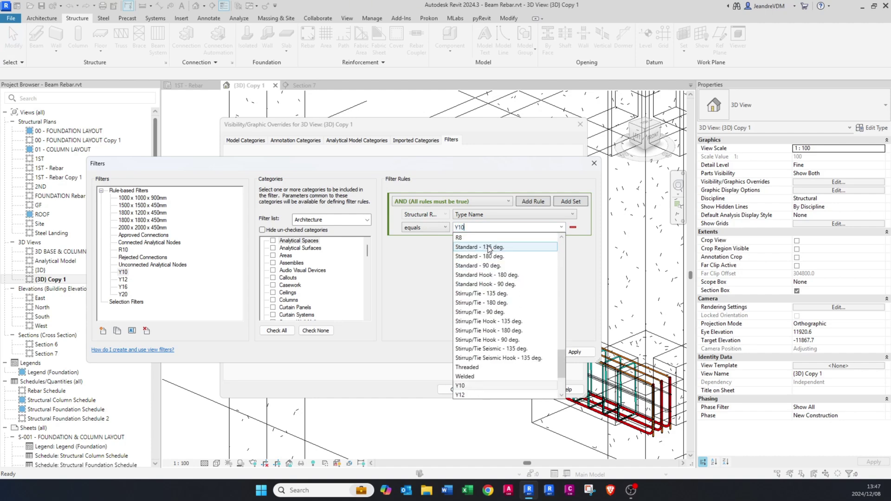
{"action": "left_click", "coordinate": [467, 387]}
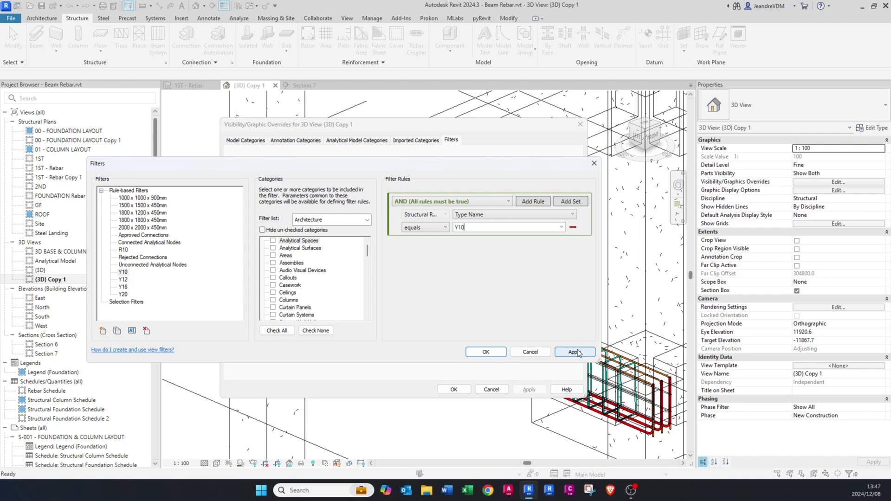
{"action": "left_click", "coordinate": [486, 352]}
{"action": "double_click", "coordinate": [359, 288]}
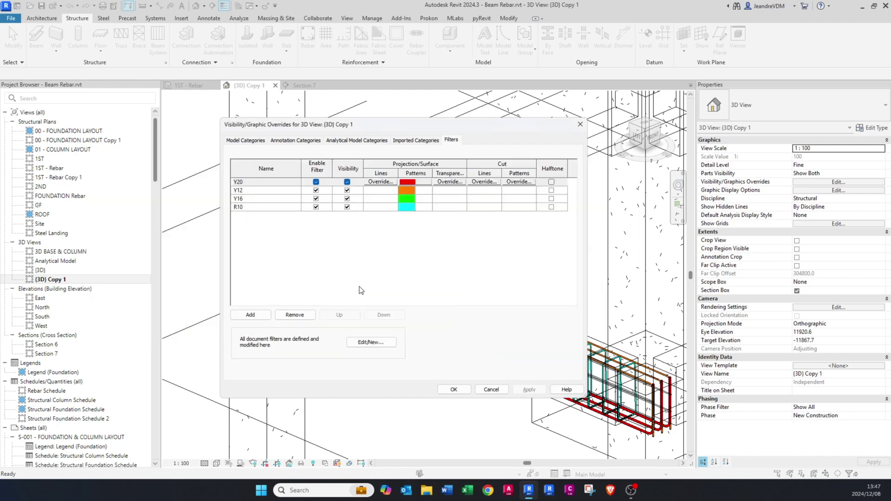
Give the Y10 filter a solid blue foreground projection pattern and apply it
{"action": "left_click", "coordinate": [410, 191]}
{"action": "left_click", "coordinate": [412, 190]}
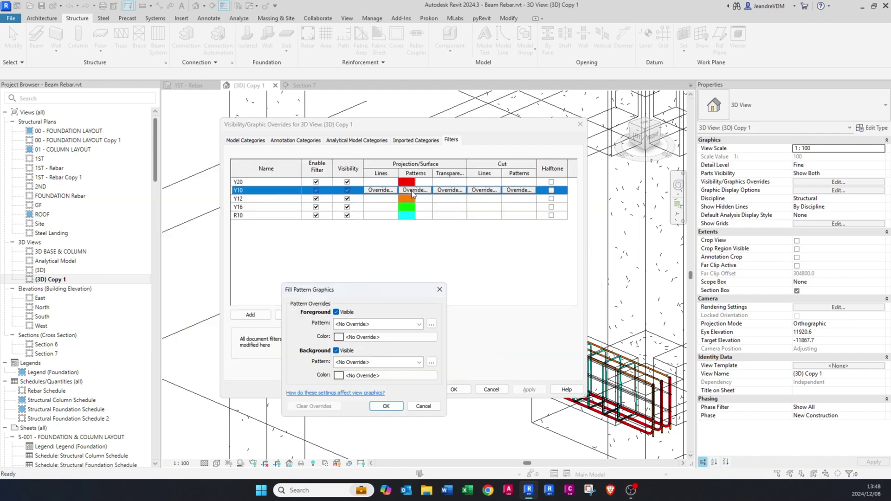
{"action": "left_click", "coordinate": [358, 324]}
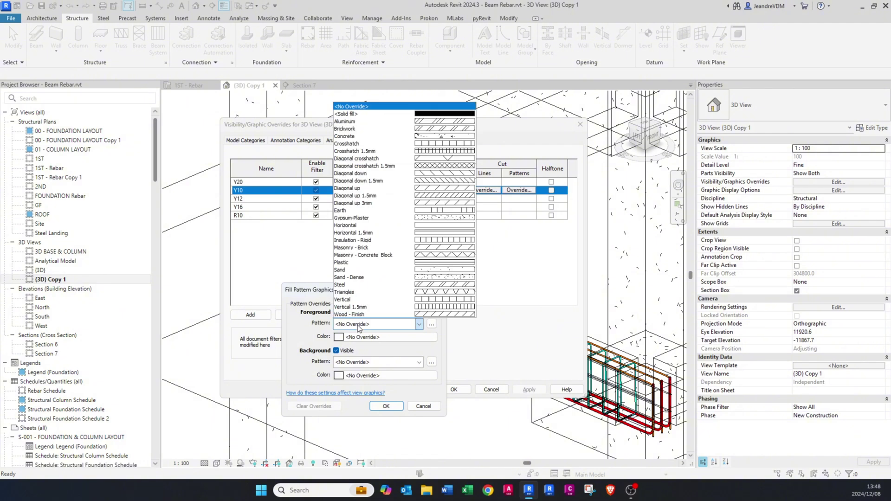
{"action": "left_click", "coordinate": [397, 114]}
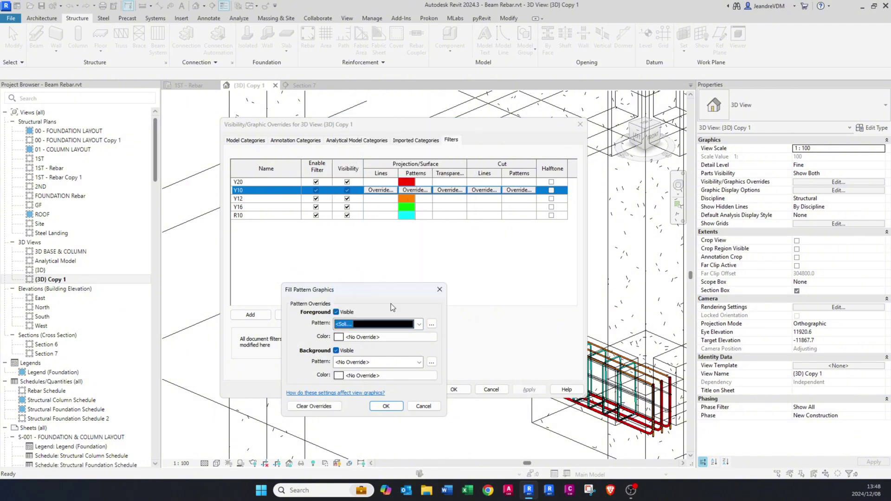
{"action": "left_click", "coordinate": [376, 338]}
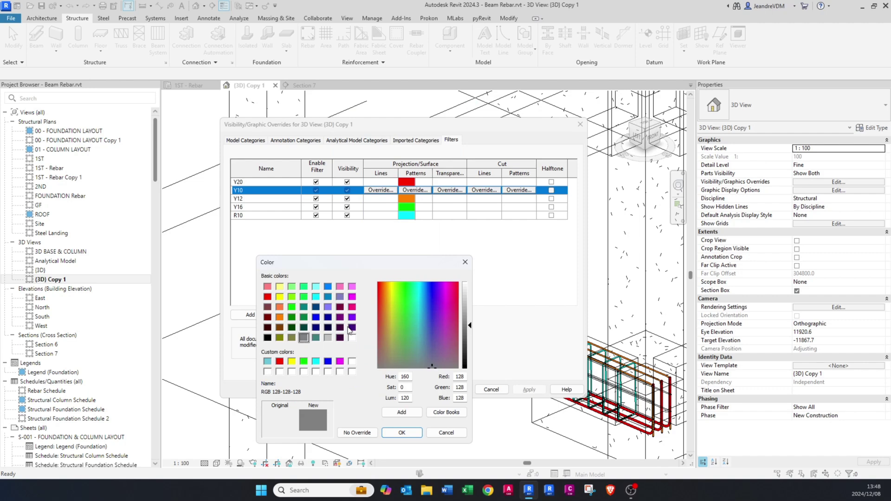
{"action": "left_click", "coordinate": [315, 318]}
{"action": "left_click", "coordinate": [402, 432]}
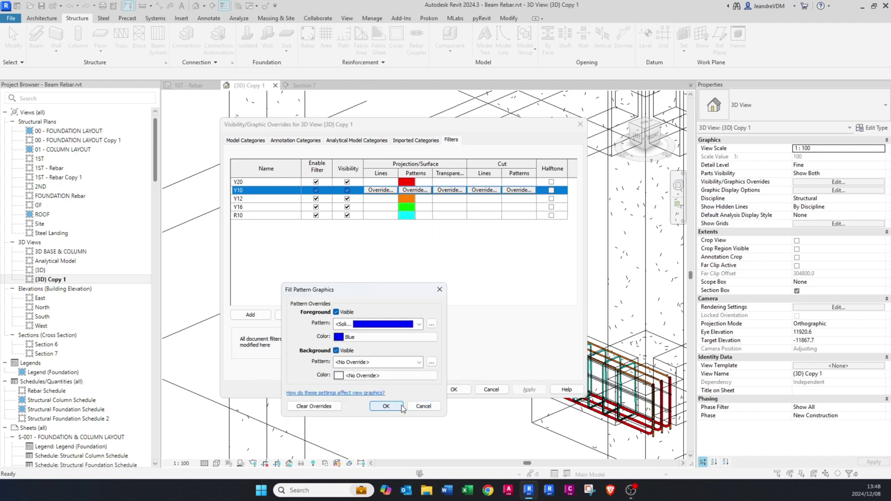
{"action": "left_click", "coordinate": [373, 406]}
{"action": "left_click", "coordinate": [450, 390]}
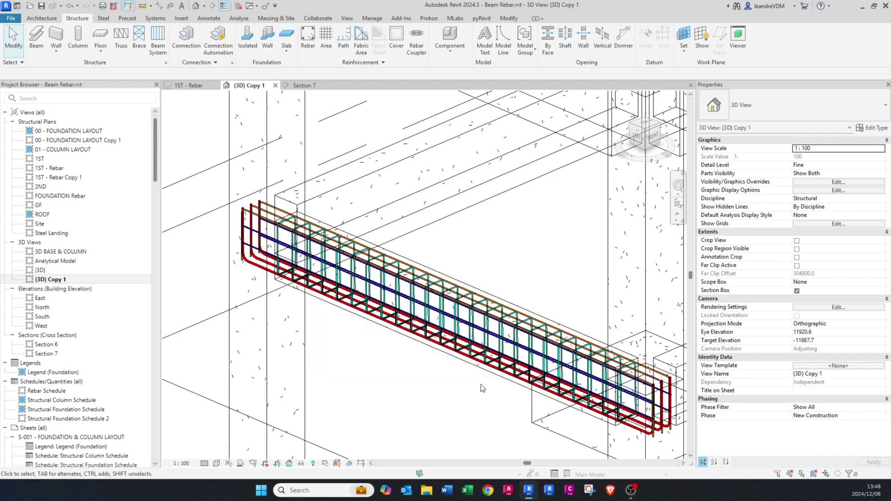
Zoom out and select the reinforced 300 x 600mm grid 1 beam, then frame the whole structure
{"action": "scroll", "coordinate": [479, 385], "scroll_direction": "up", "scroll_amount": 5}
{"action": "scroll", "coordinate": [584, 378], "scroll_direction": "down", "scroll_amount": 5}
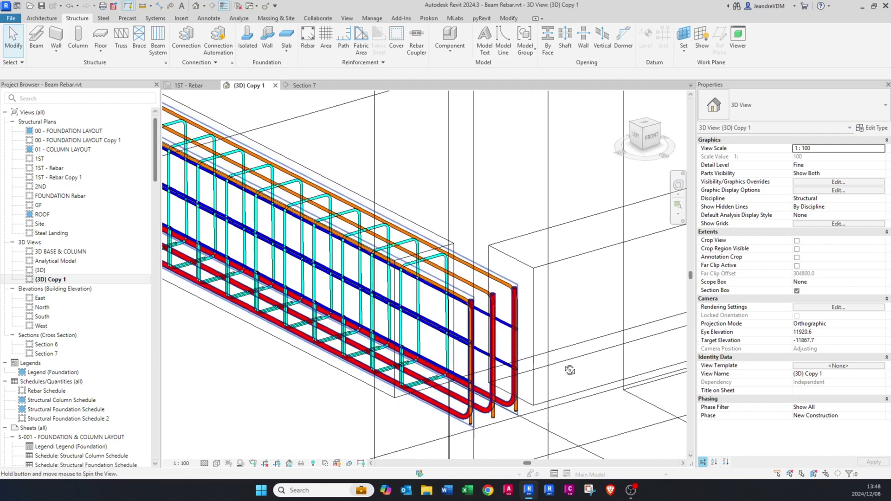
{"action": "scroll", "coordinate": [533, 369], "scroll_direction": "down", "scroll_amount": 5}
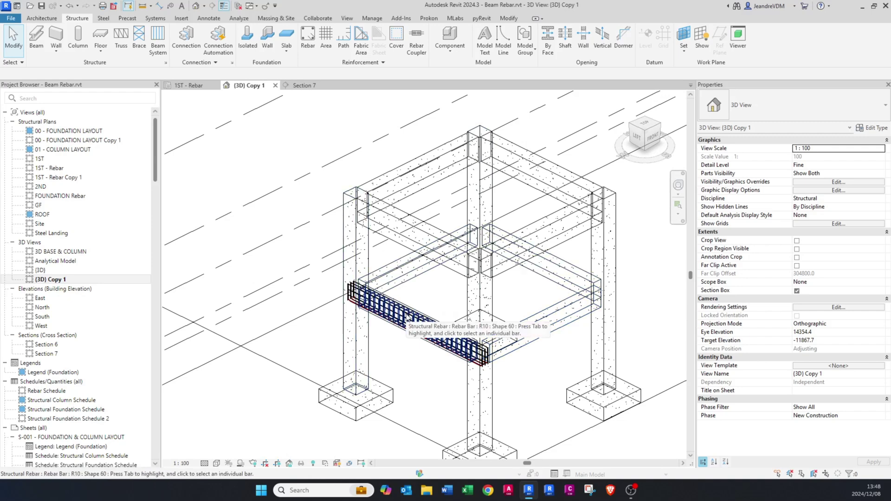
{"action": "scroll", "coordinate": [405, 317], "scroll_direction": "up", "scroll_amount": 1}
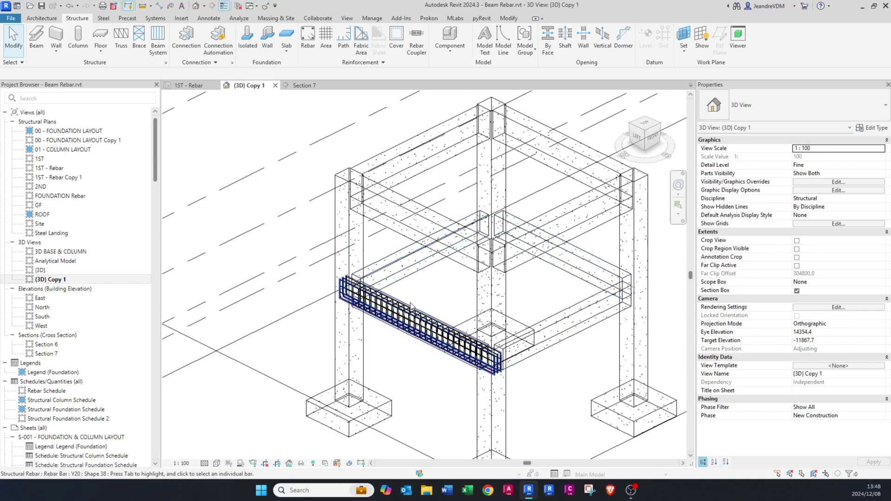
{"action": "scroll", "coordinate": [427, 372], "scroll_direction": "up", "scroll_amount": 4}
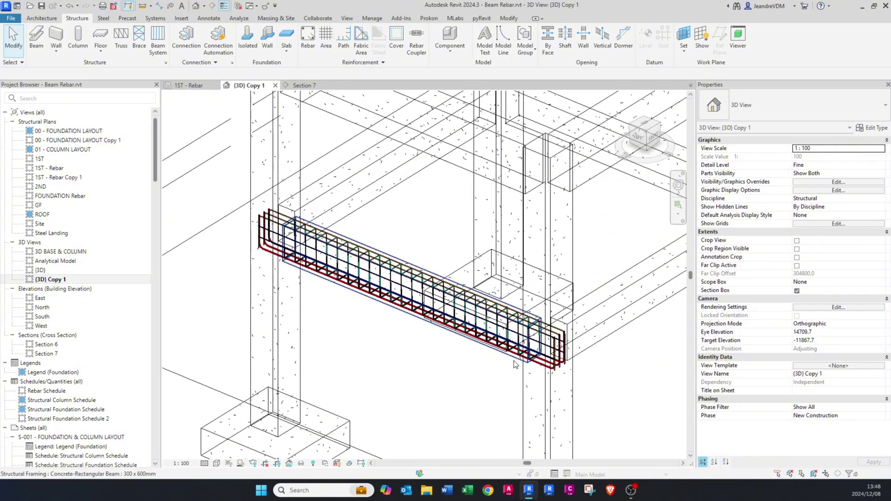
{"action": "left_click", "coordinate": [514, 364]}
{"action": "scroll", "coordinate": [464, 344], "scroll_direction": "down", "scroll_amount": 3}
{"action": "middle_click_drag", "start_coordinate": [464, 343], "coordinate": [415, 324]}
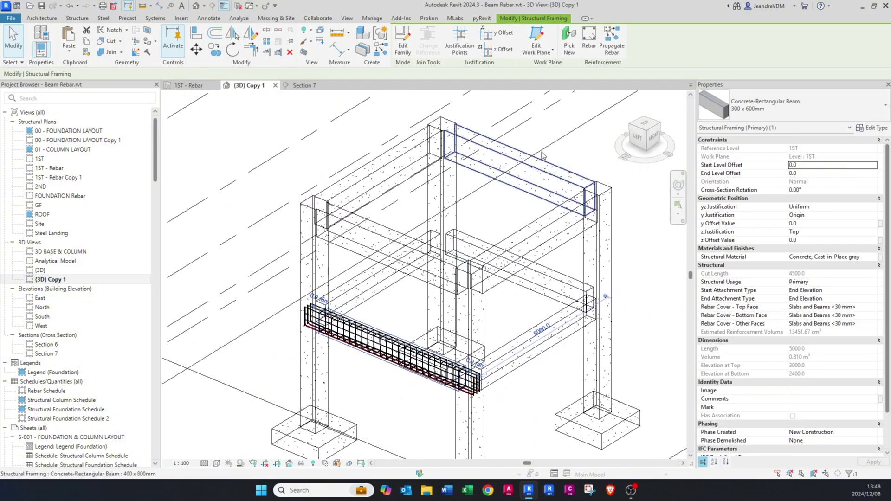
Propagate the beam's rebar into the right, back and left first-level beams
{"action": "left_click", "coordinate": [609, 46]}
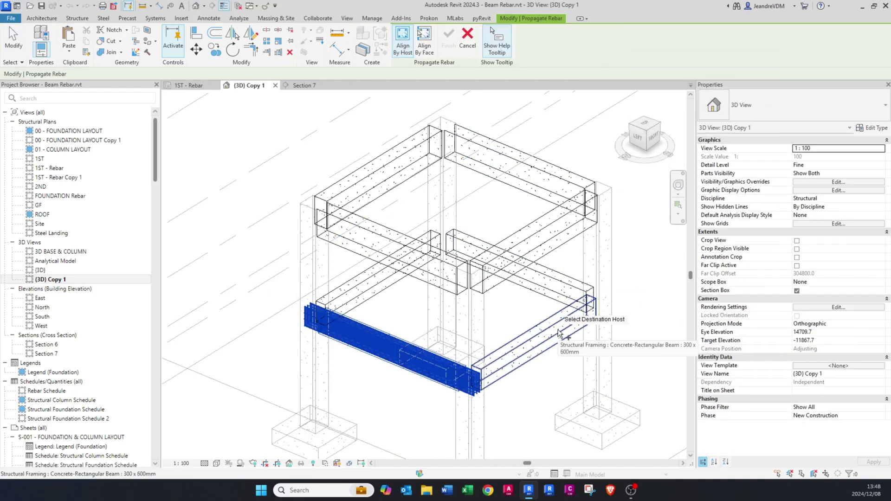
{"action": "left_click", "coordinate": [560, 333]}
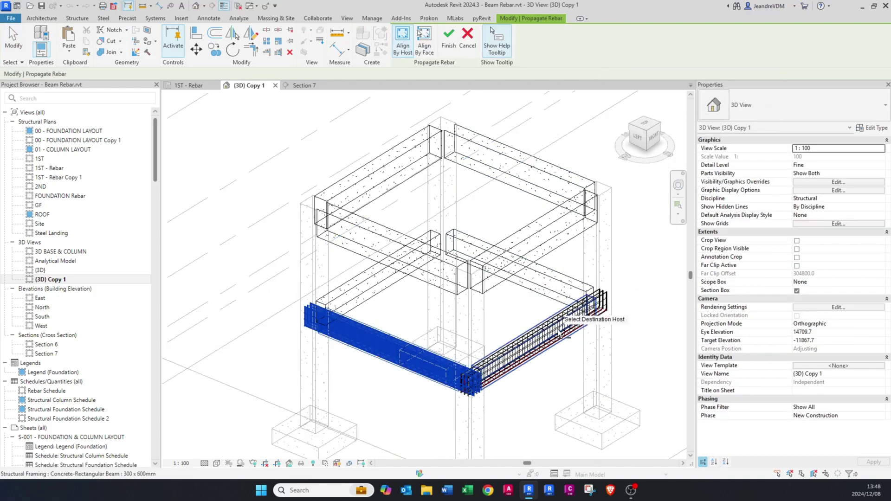
{"action": "left_click", "coordinate": [559, 287]}
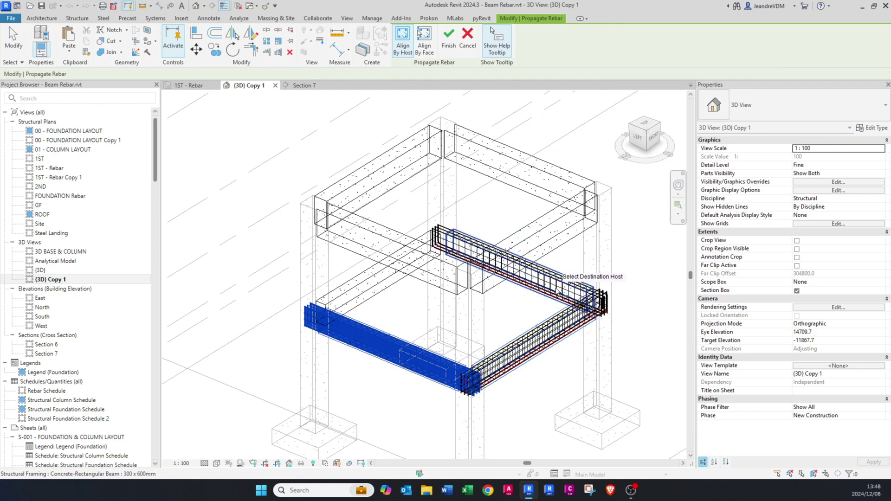
{"action": "left_click", "coordinate": [375, 305]}
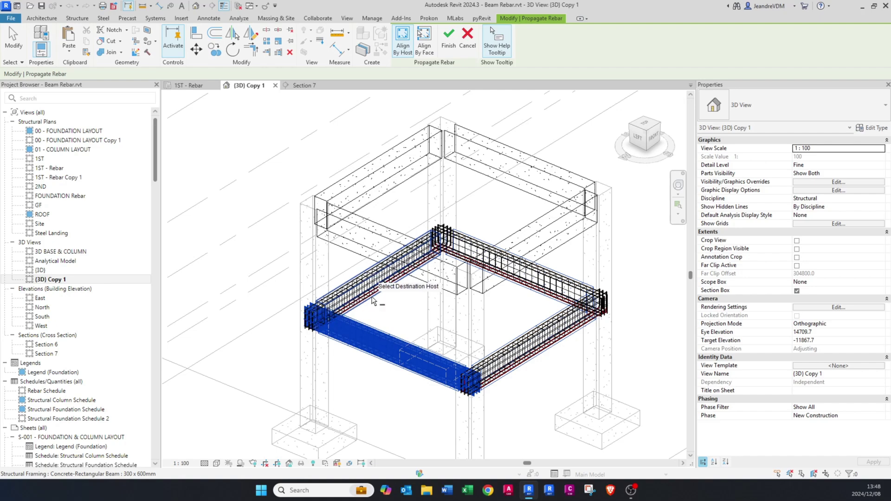
{"action": "left_click", "coordinate": [448, 42]}
Orbit around the frame, checking the front corner beam and the upper 400 x 800mm beam
{"action": "scroll", "coordinate": [542, 384], "scroll_direction": "up", "scroll_amount": 5}
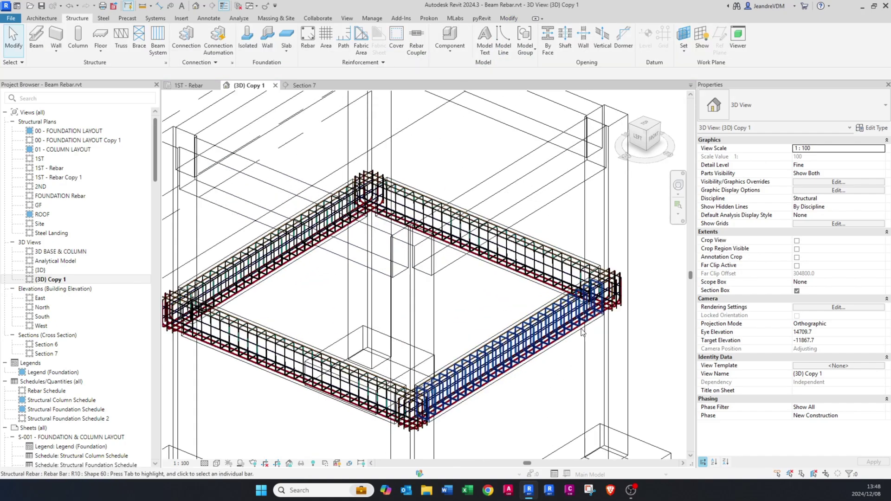
{"action": "middle_click_drag", "start_coordinate": [496, 372], "coordinate": [449, 443], "text": "shift"}
{"action": "scroll", "coordinate": [439, 437], "scroll_direction": "up", "scroll_amount": 3}
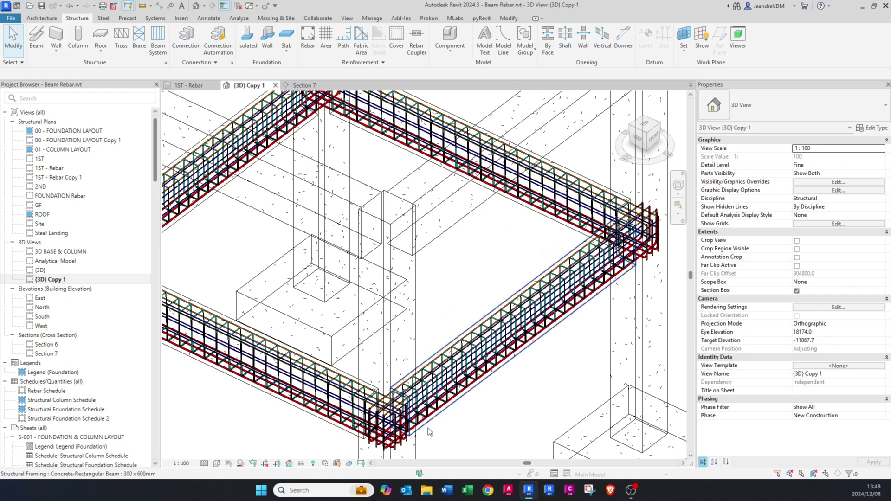
{"action": "left_click", "coordinate": [428, 427]}
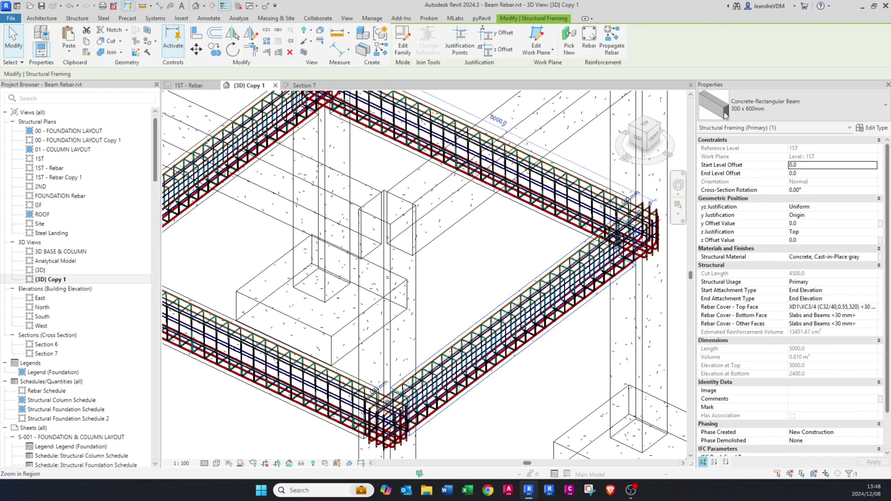
{"action": "scroll", "coordinate": [484, 244], "scroll_direction": "down", "scroll_amount": 6}
{"action": "key", "text": "Escape"}
{"action": "middle_click_drag", "start_coordinate": [469, 237], "coordinate": [510, 214], "text": "shift"}
{"action": "left_click", "coordinate": [510, 214]}
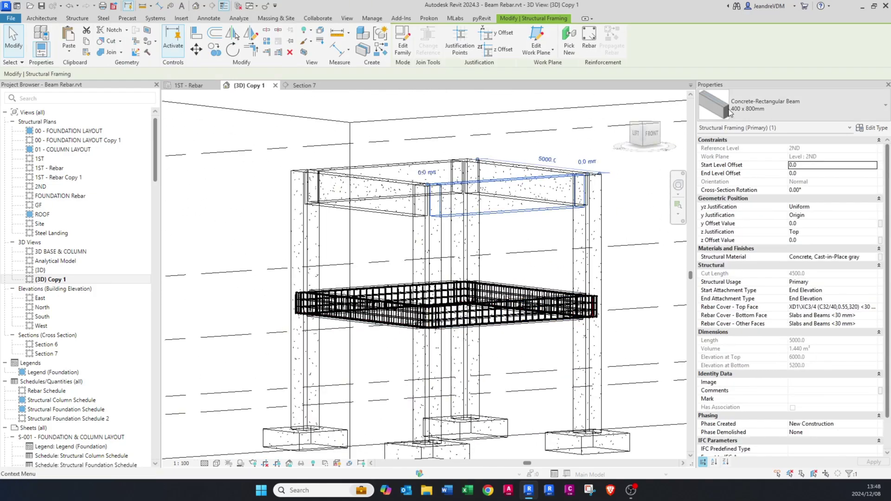
{"action": "middle_click_drag", "start_coordinate": [445, 278], "coordinate": [399, 382], "text": "shift"}
{"action": "key", "text": "Escape"}
Propagate the front-left beam's rebar into the back beam on level 2ND
{"action": "left_click", "coordinate": [399, 382]}
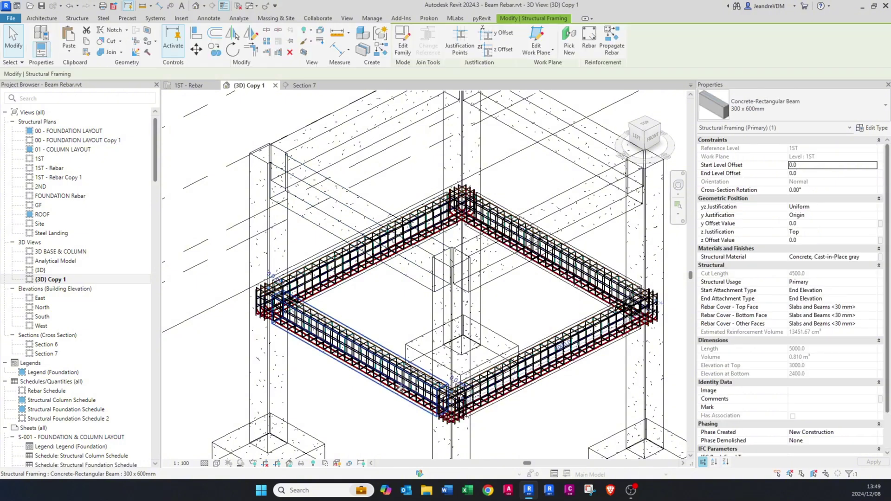
{"action": "left_click", "coordinate": [606, 48]}
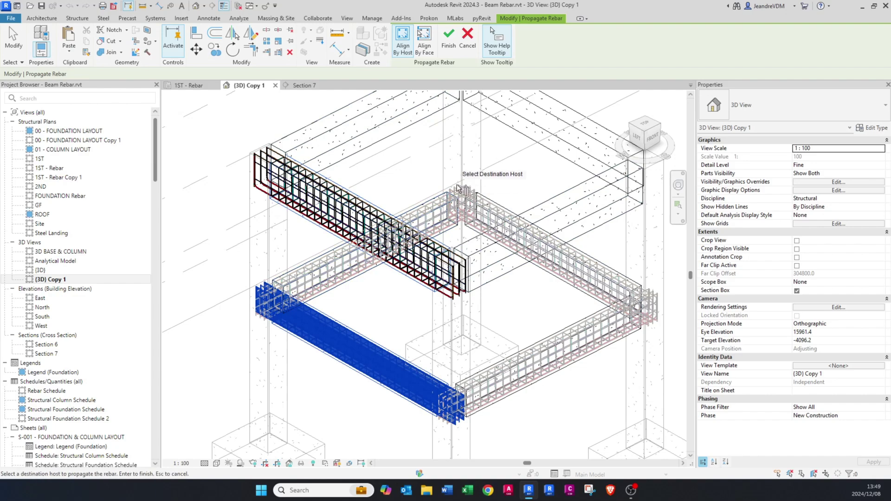
{"action": "left_click", "coordinate": [371, 197]}
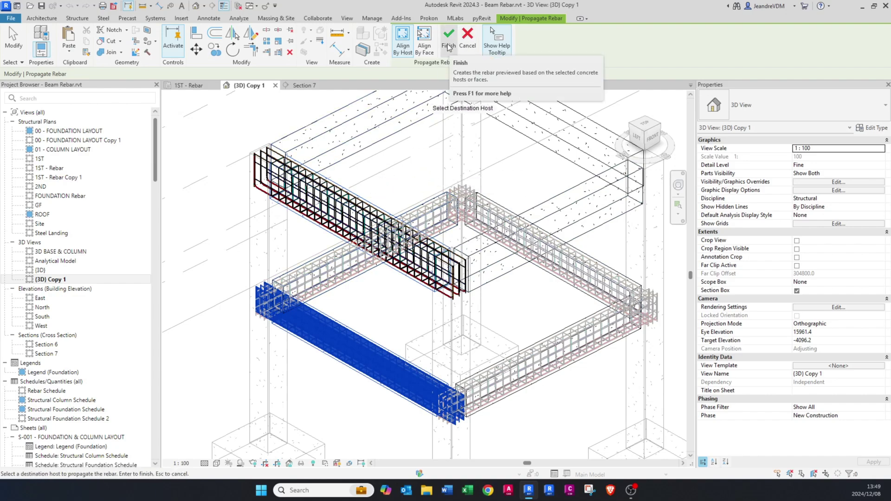
{"action": "left_click", "coordinate": [449, 45]}
{"action": "scroll", "coordinate": [268, 172], "scroll_direction": "up", "scroll_amount": 3}
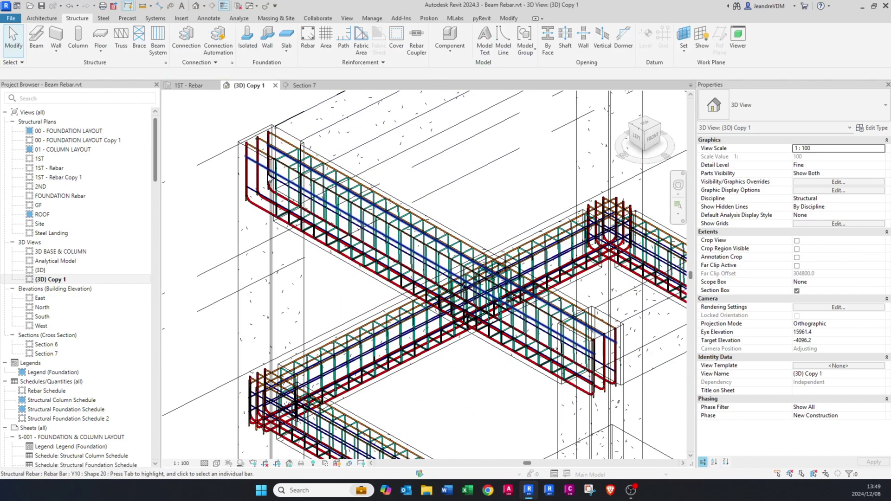
In Section 7, tag the lower beam as 300 x 600mm and place the tag just above it
{"action": "left_click", "coordinate": [302, 86]}
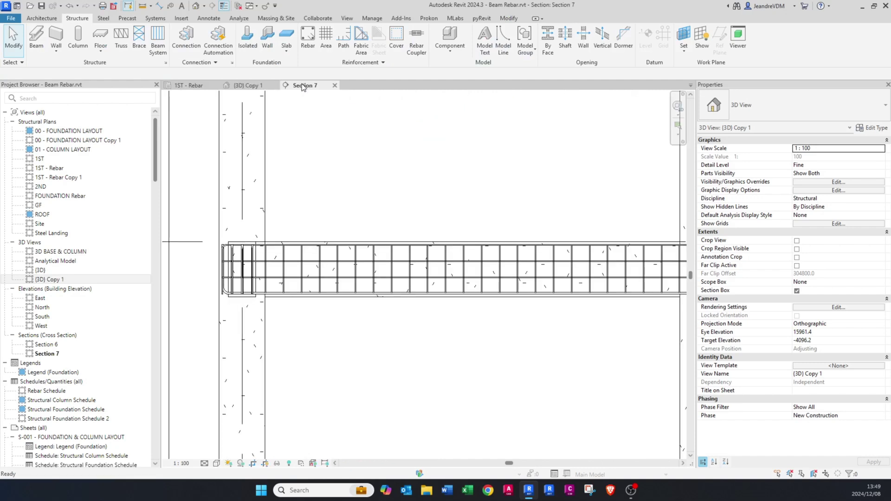
{"action": "scroll", "coordinate": [372, 315], "scroll_direction": "down", "scroll_amount": 5}
{"action": "scroll", "coordinate": [391, 308], "scroll_direction": "up", "scroll_amount": 3}
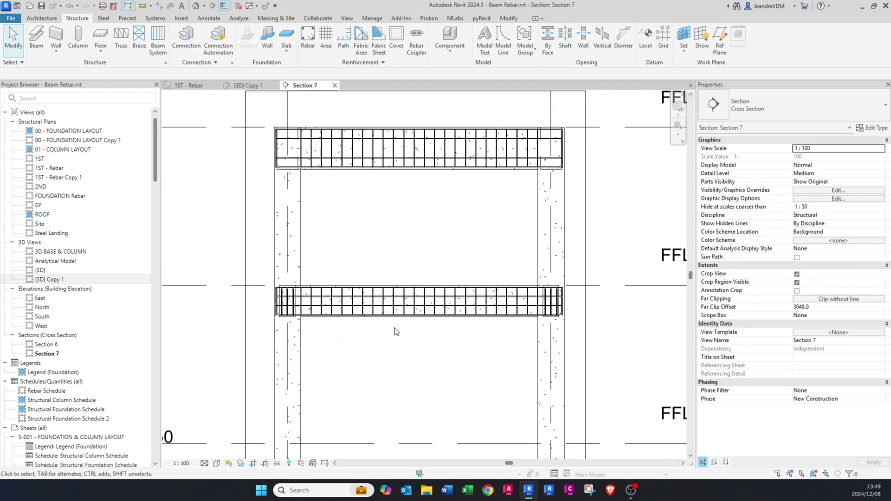
{"action": "key", "text": "t"}
{"action": "key", "text": "g"}
{"action": "scroll", "coordinate": [416, 287], "scroll_direction": "up", "scroll_amount": 2}
{"action": "left_click", "coordinate": [416, 286]}
{"action": "left_click_drag", "start_coordinate": [422, 175], "coordinate": [422, 272]}
Tag the upper beam as 400 x 800mm and move its tag down onto the beam
{"action": "middle_click_drag", "start_coordinate": [436, 163], "coordinate": [433, 267]}
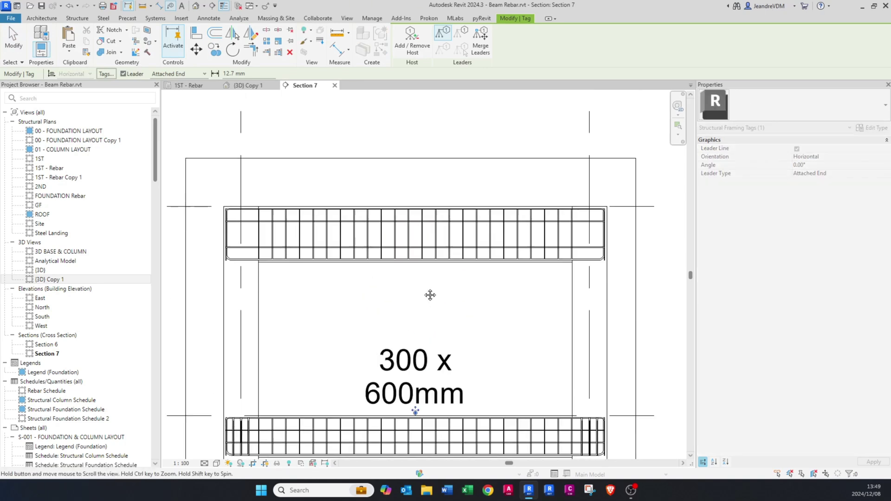
{"action": "scroll", "coordinate": [420, 223], "scroll_direction": "down", "scroll_amount": 2}
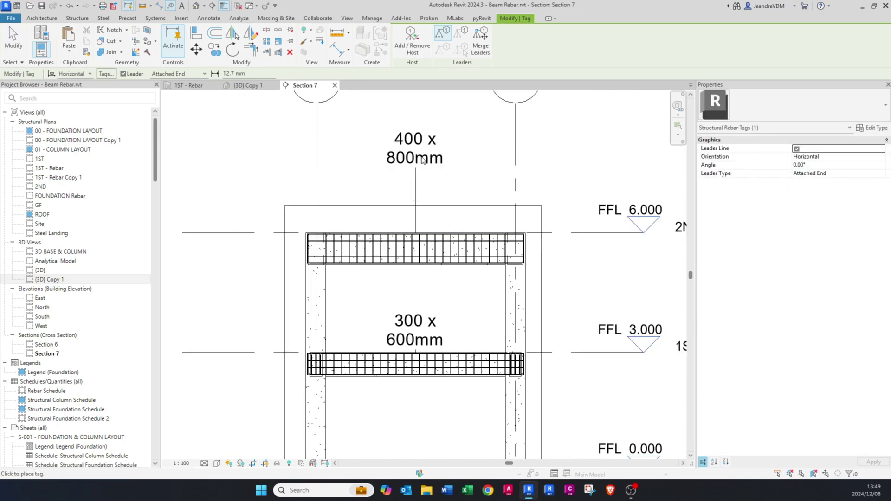
{"action": "left_click", "coordinate": [422, 160]}
{"action": "scroll", "coordinate": [422, 161], "scroll_direction": "up", "scroll_amount": 2}
{"action": "key", "text": "Escape"}
{"action": "key", "text": "Escape"}
{"action": "left_click_drag", "start_coordinate": [416, 168], "coordinate": [416, 251]}
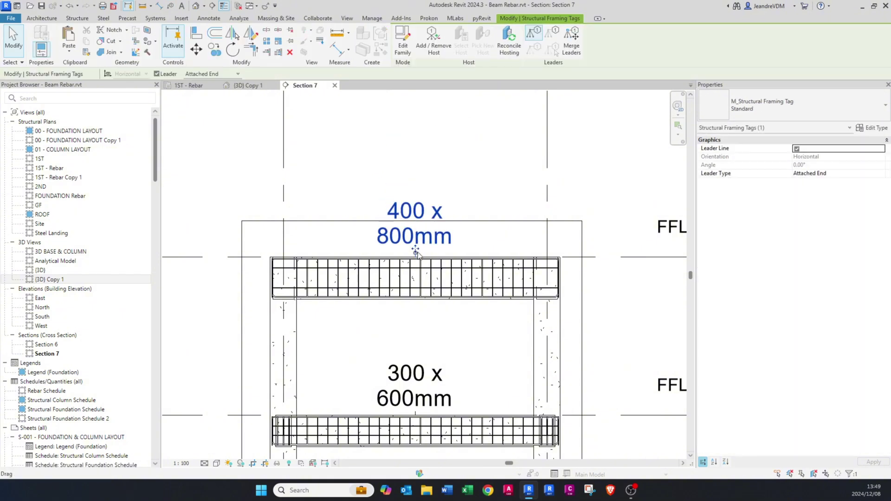
{"action": "key", "text": "Escape"}
{"action": "middle_click_drag", "start_coordinate": [415, 253], "coordinate": [414, 216]}
{"action": "scroll", "coordinate": [261, 274], "scroll_direction": "up", "scroll_amount": 5}
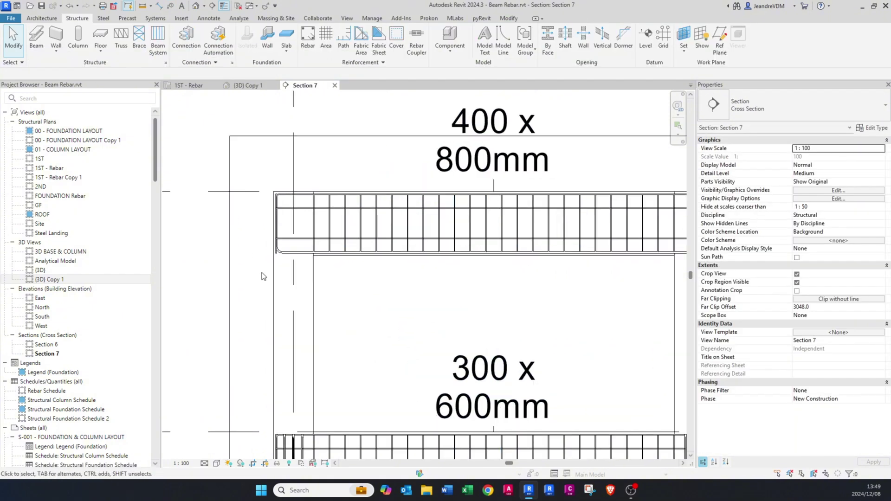
{"action": "middle_click_drag", "start_coordinate": [281, 214], "coordinate": [296, 224]}
{"action": "key", "text": "d"}
{"action": "key", "text": "i"}
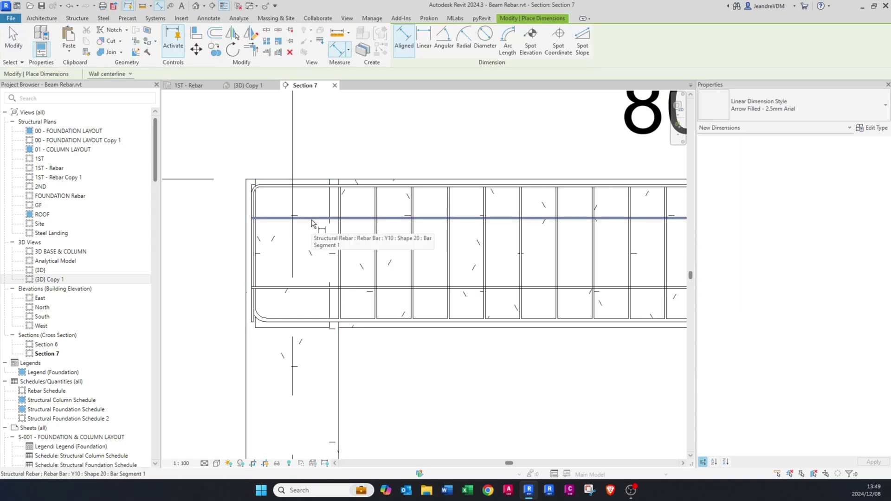
Add an aligned dimension between the top and bottom bars, giving 724
{"action": "left_click", "coordinate": [311, 219]}
{"action": "key", "text": "Escape"}
{"action": "key", "text": "Escape"}
{"action": "key", "text": "d"}
{"action": "key", "text": "i"}
{"action": "key", "text": "Escape"}
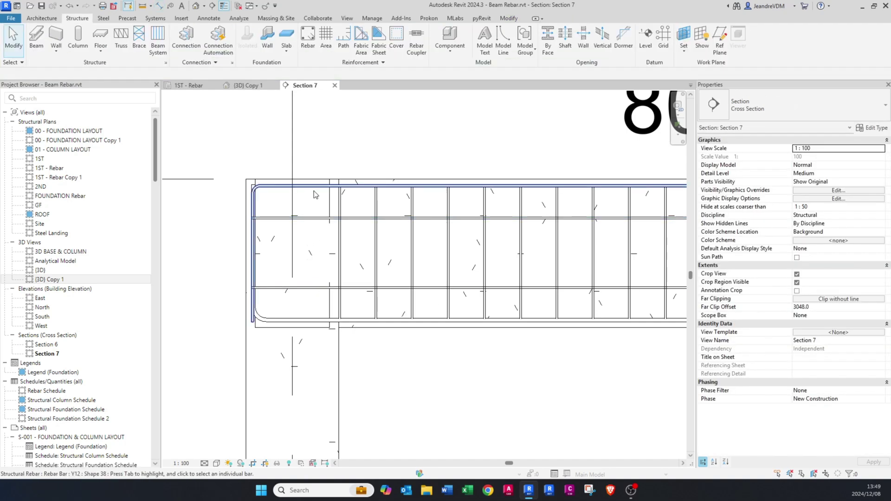
{"action": "key", "text": "d"}
{"action": "key", "text": "i"}
{"action": "left_click", "coordinate": [314, 191]}
{"action": "left_click", "coordinate": [312, 318]}
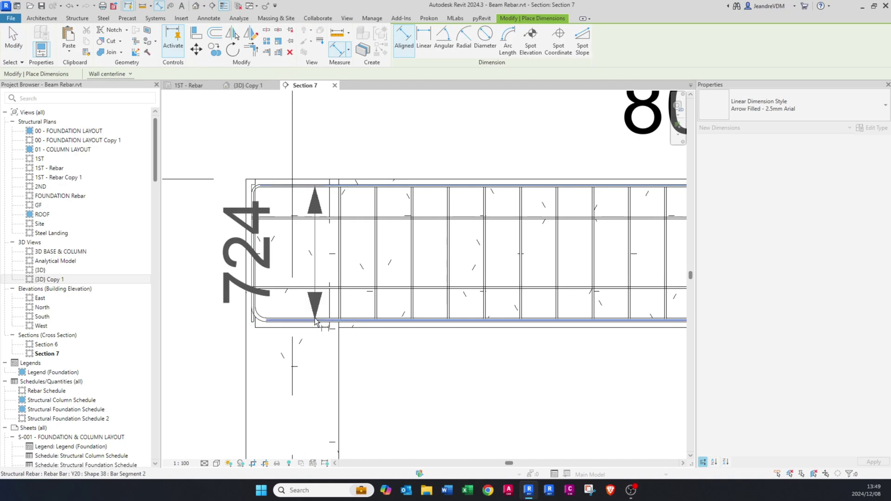
{"action": "middle_click_drag", "start_coordinate": [267, 302], "coordinate": [353, 302]}
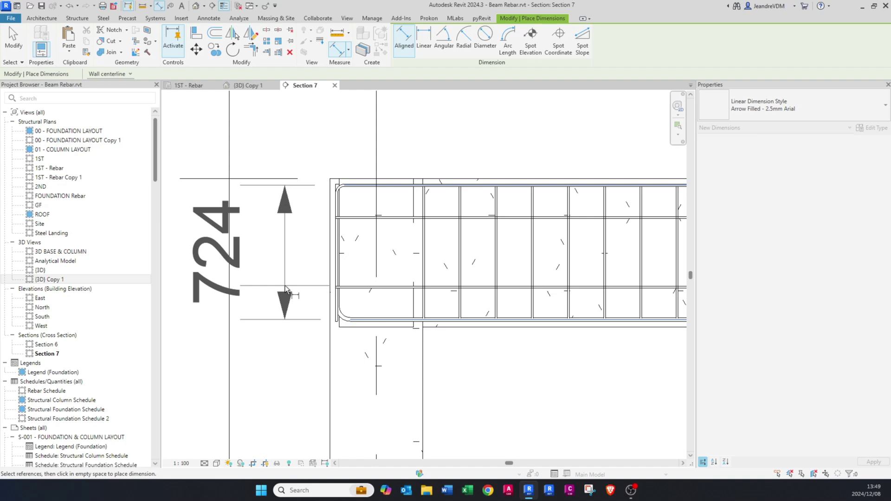
{"action": "scroll", "coordinate": [286, 290], "scroll_direction": "down", "scroll_amount": 3}
{"action": "key", "text": "Escape"}
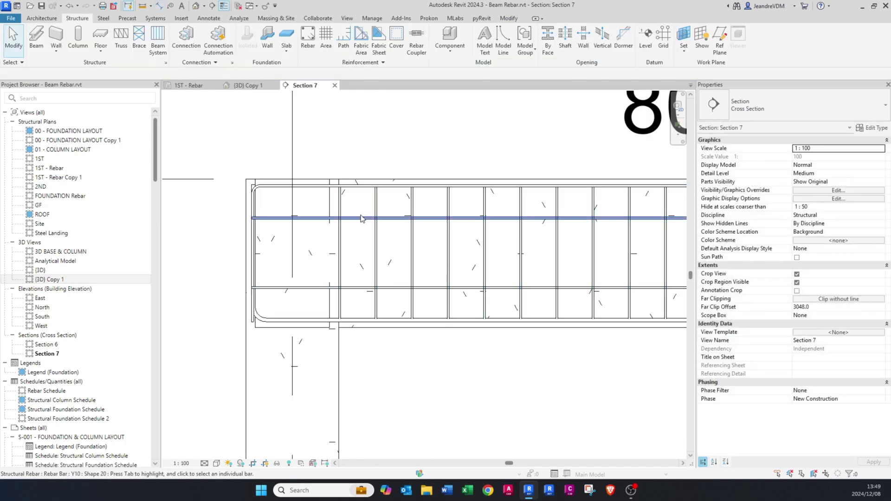
Change the upper Y10 side bar's offset from 175 to 180 mm
{"action": "left_click", "coordinate": [340, 214]}
{"action": "scroll", "coordinate": [341, 214], "scroll_direction": "down", "scroll_amount": 2}
{"action": "scroll", "coordinate": [340, 215], "scroll_direction": "down", "scroll_amount": 1}
{"action": "scroll", "coordinate": [588, 201], "scroll_direction": "up", "scroll_amount": 5}
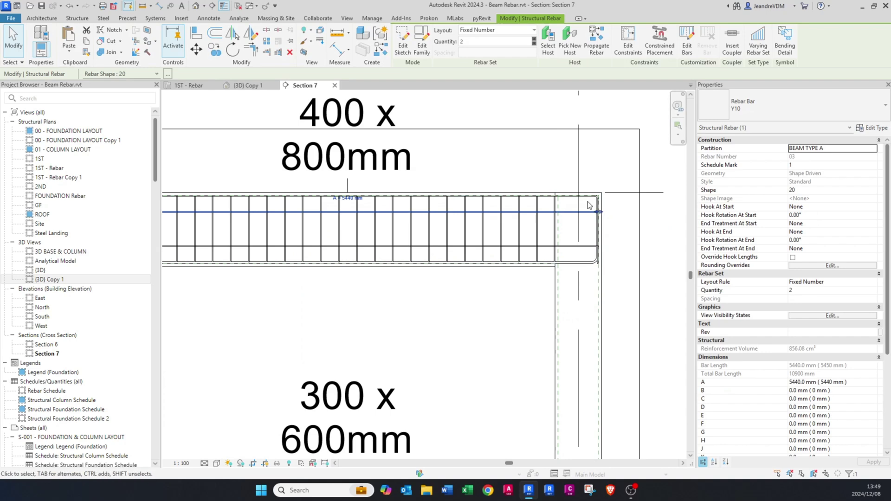
{"action": "left_click", "coordinate": [581, 207]}
{"action": "key", "text": "d"}
{"action": "key", "text": "i"}
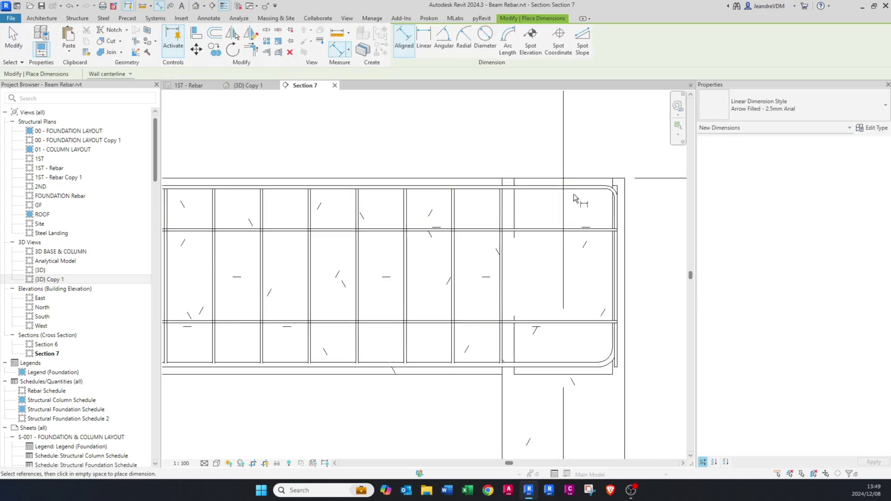
{"action": "scroll", "coordinate": [588, 236], "scroll_direction": "down", "scroll_amount": 3}
{"action": "key", "text": "Escape"}
{"action": "left_click", "coordinate": [505, 256]}
{"action": "left_click", "coordinate": [588, 243]}
{"action": "type", "text": "180"}
{"action": "key", "text": "Return"}
{"action": "key", "text": "Escape"}
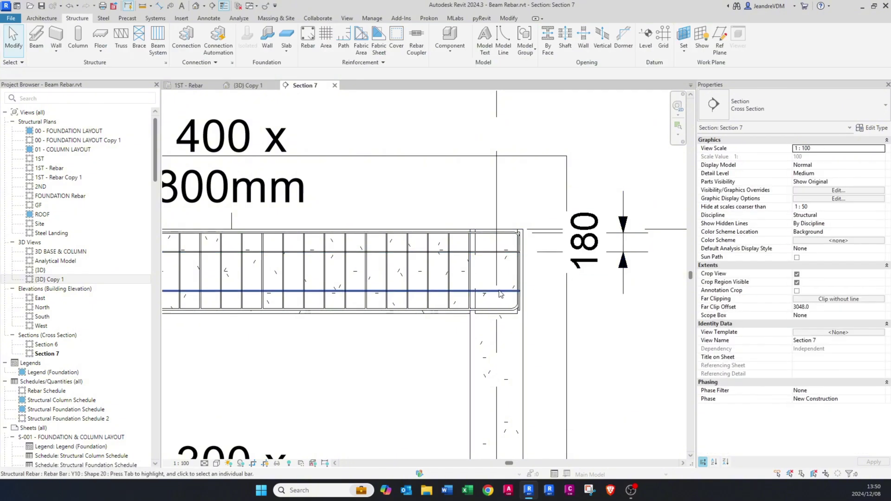
{"action": "scroll", "coordinate": [503, 294], "scroll_direction": "up", "scroll_amount": 4}
Change the lower Y10 side bar's spacing from 174.8 to 180 mm
{"action": "key", "text": "d"}
{"action": "key", "text": "i"}
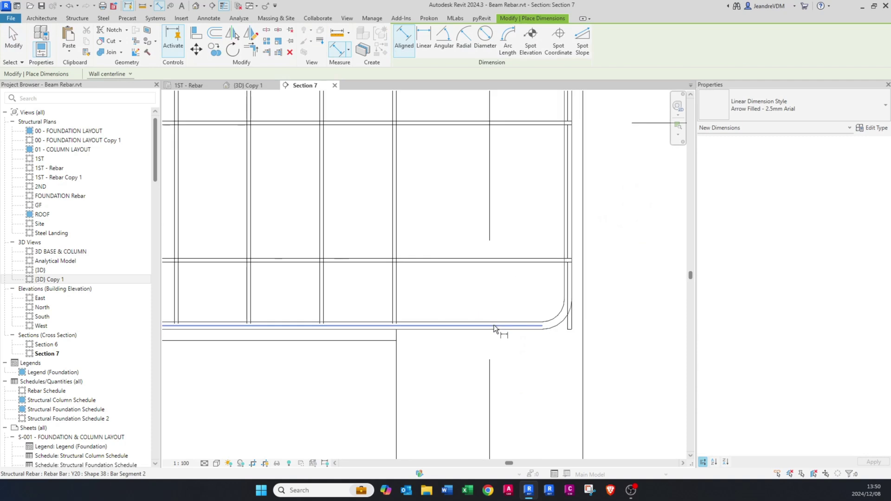
{"action": "left_click", "coordinate": [518, 264]}
{"action": "scroll", "coordinate": [492, 284], "scroll_direction": "down", "scroll_amount": 3}
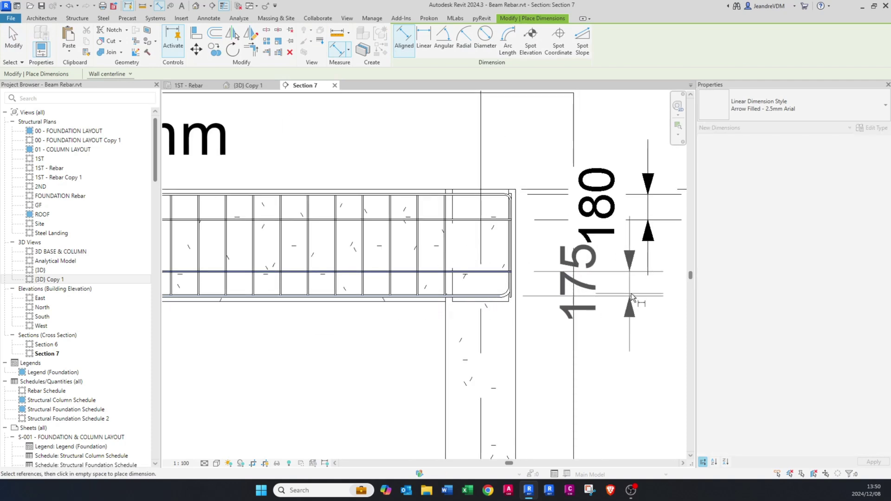
{"action": "key", "text": "Escape"}
{"action": "left_click", "coordinate": [506, 271]}
{"action": "left_click", "coordinate": [605, 284]}
{"action": "type", "text": "180"}
{"action": "key", "text": "Return"}
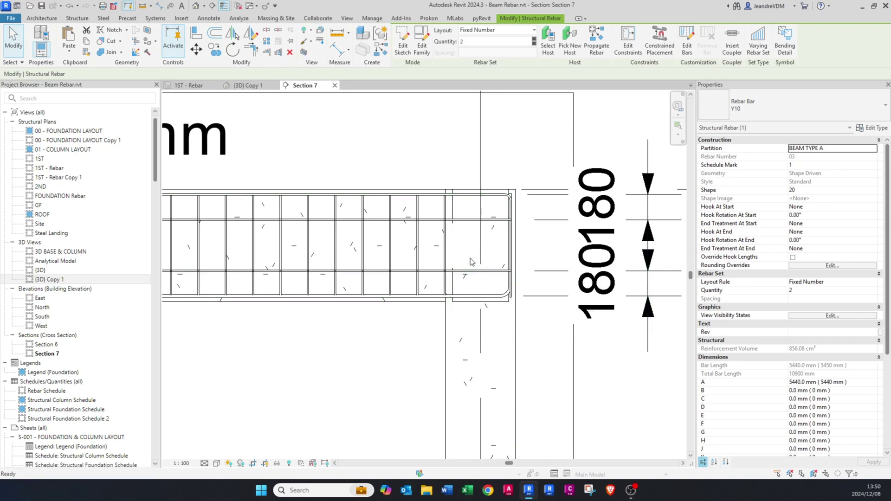
{"action": "key", "text": "Escape"}
Adjust the side bar, then delete the 180 helper dimensions
{"action": "left_click", "coordinate": [476, 271]}
{"action": "scroll", "coordinate": [477, 273], "scroll_direction": "up", "scroll_amount": 5}
{"action": "left_click_drag", "start_coordinate": [478, 274], "coordinate": [474, 181]}
{"action": "scroll", "coordinate": [474, 181], "scroll_direction": "down", "scroll_amount": 4}
{"action": "key", "text": "Escape"}
{"action": "scroll", "coordinate": [521, 199], "scroll_direction": "down", "scroll_amount": 3}
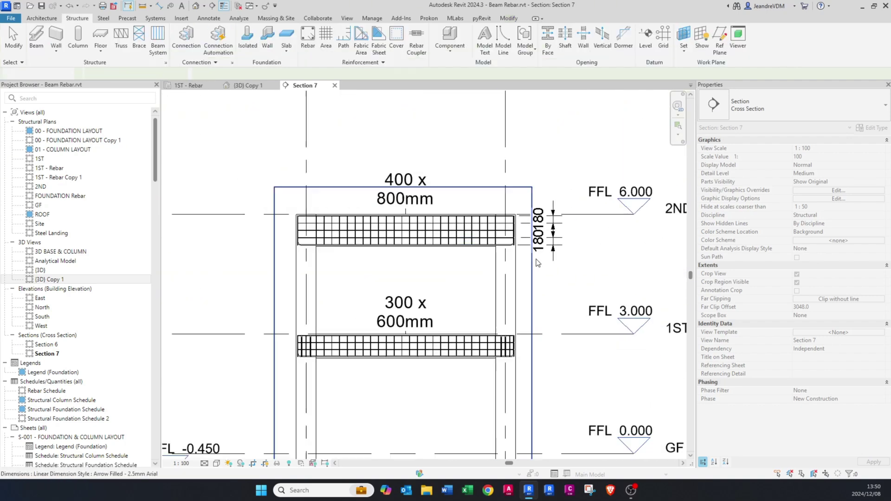
{"action": "left_click", "coordinate": [554, 250]}
{"action": "key", "text": "Delete"}
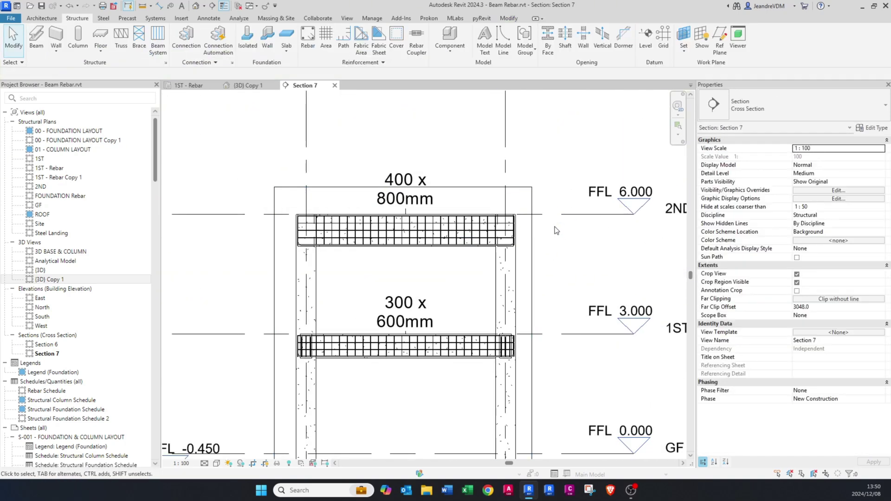
In the (3D) Copy 1 view, propagate the 400 x 800mm top beam's rebar onto the other top-level beams
{"action": "left_click", "coordinate": [248, 85]}
{"action": "middle_click_drag", "start_coordinate": [418, 232], "coordinate": [386, 233], "text": "shift"}
{"action": "scroll", "coordinate": [278, 241], "scroll_direction": "up", "scroll_amount": 6}
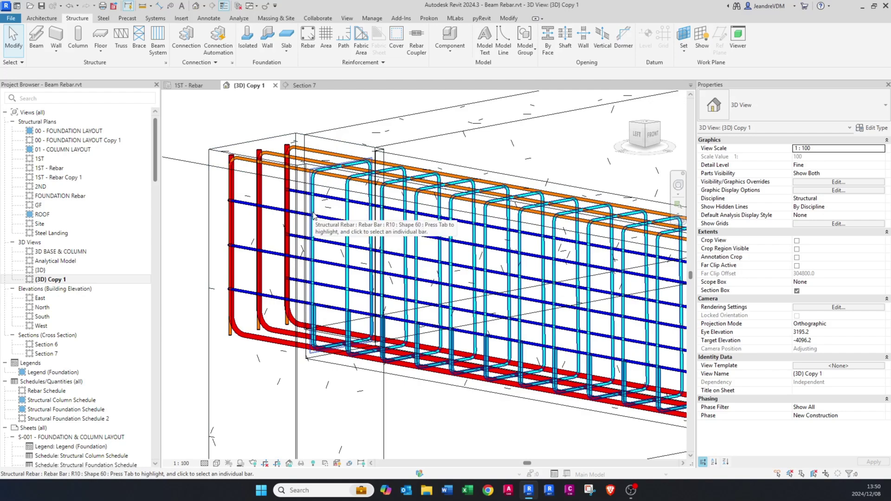
{"action": "scroll", "coordinate": [313, 216], "scroll_direction": "down", "scroll_amount": 3}
{"action": "middle_click_drag", "start_coordinate": [313, 216], "coordinate": [455, 240], "text": "shift"}
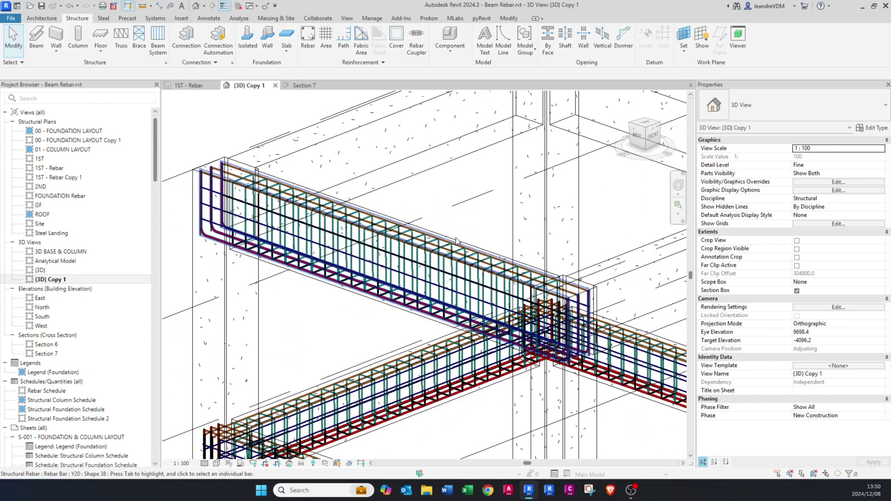
{"action": "left_click", "coordinate": [461, 240]}
{"action": "scroll", "coordinate": [461, 240], "scroll_direction": "down", "scroll_amount": 5}
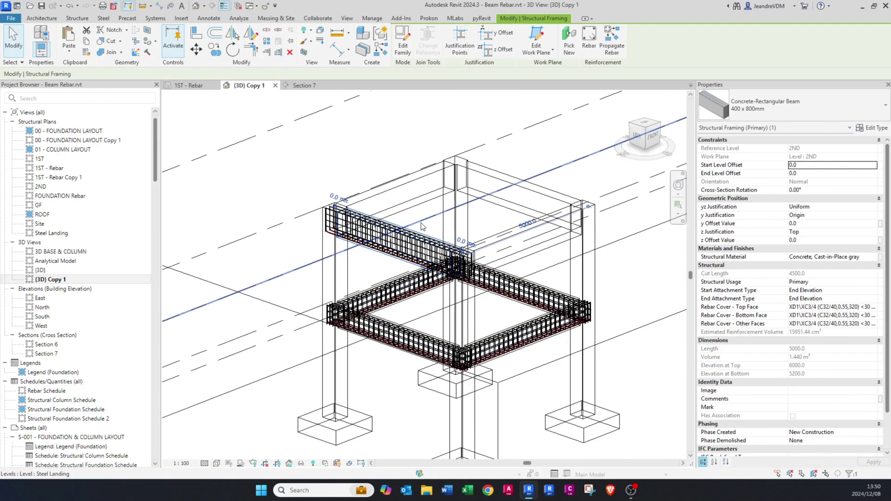
{"action": "left_click", "coordinate": [612, 41]}
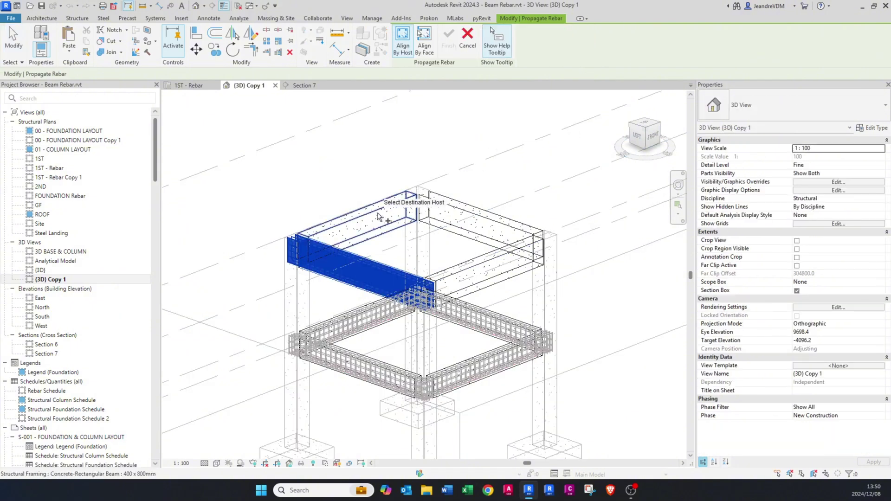
{"action": "left_click", "coordinate": [478, 239]}
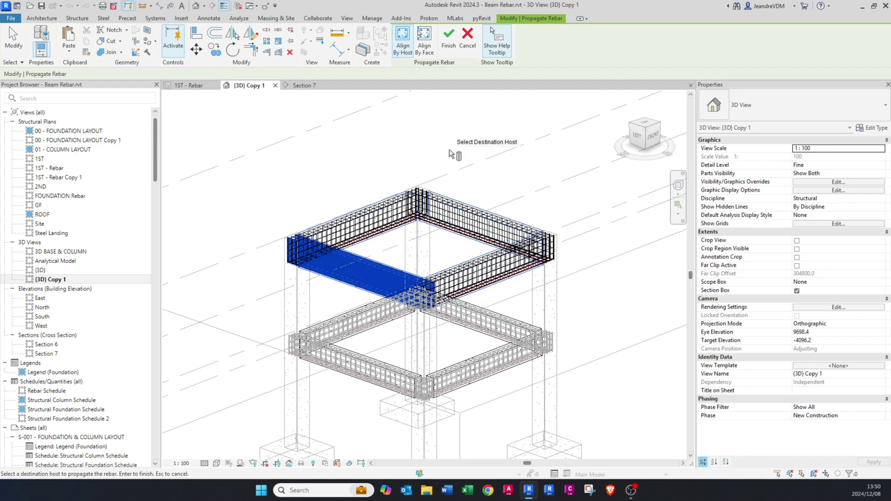
{"action": "left_click", "coordinate": [448, 50]}
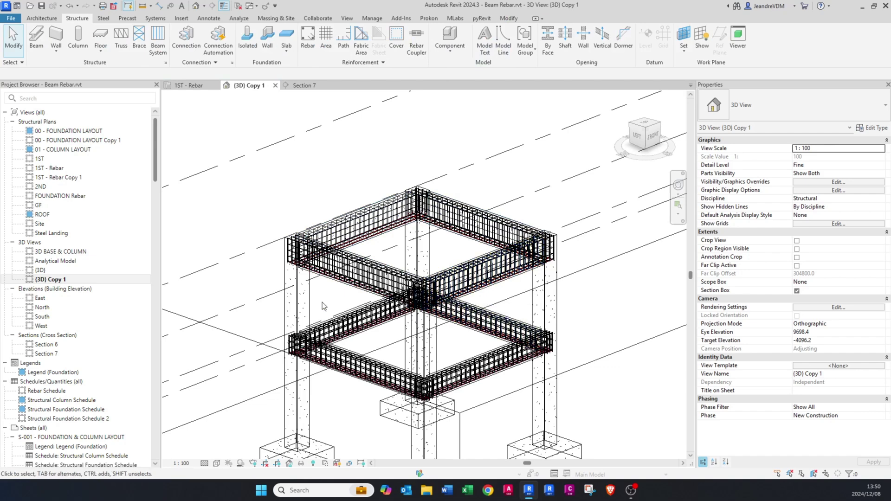
{"action": "left_click", "coordinate": [46, 391]}
{"action": "double_click", "coordinate": [60, 393]}
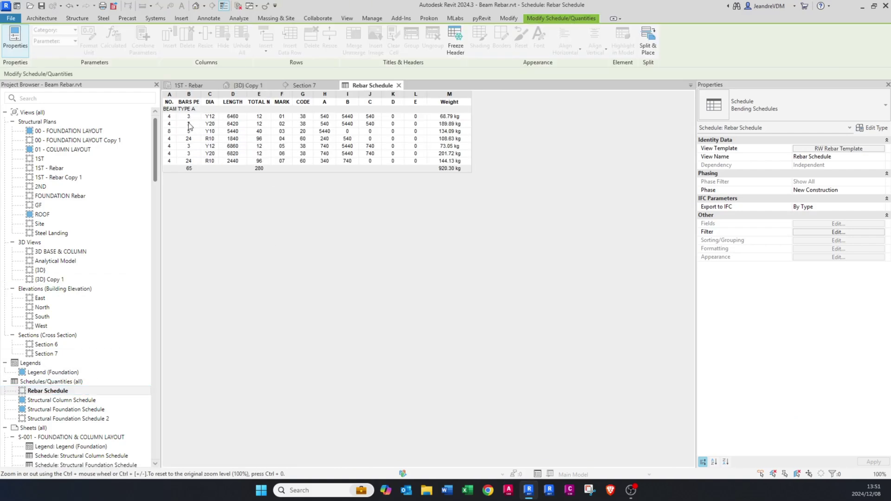
{"action": "left_click", "coordinate": [251, 88]}
{"action": "middle_click_drag", "start_coordinate": [496, 263], "coordinate": [448, 328], "text": "shift"}
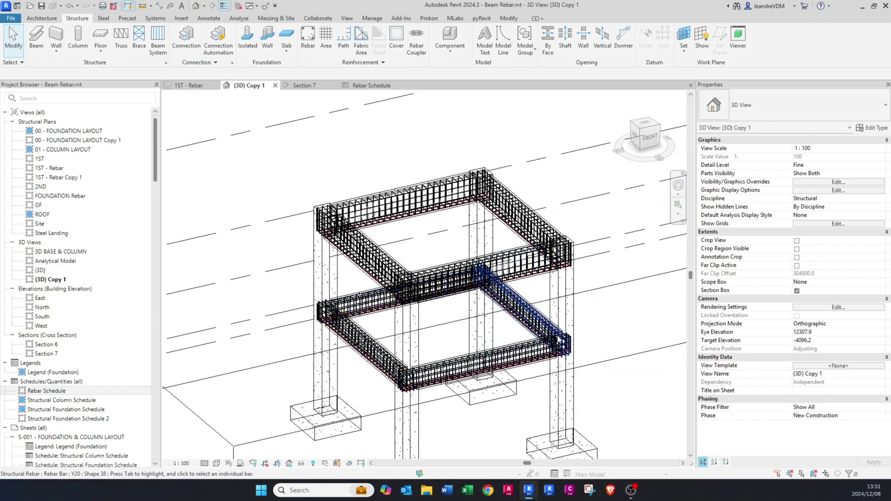
Filter the top-level beam selection to its 24 rebar sets and set their Partition to BEAM TYPE B
{"action": "middle_click_drag", "start_coordinate": [510, 301], "coordinate": [374, 253], "text": "shift"}
{"action": "left_click_drag", "start_coordinate": [359, 214], "coordinate": [601, 297]}
{"action": "left_click", "coordinate": [402, 43]}
{"action": "left_click", "coordinate": [363, 185]}
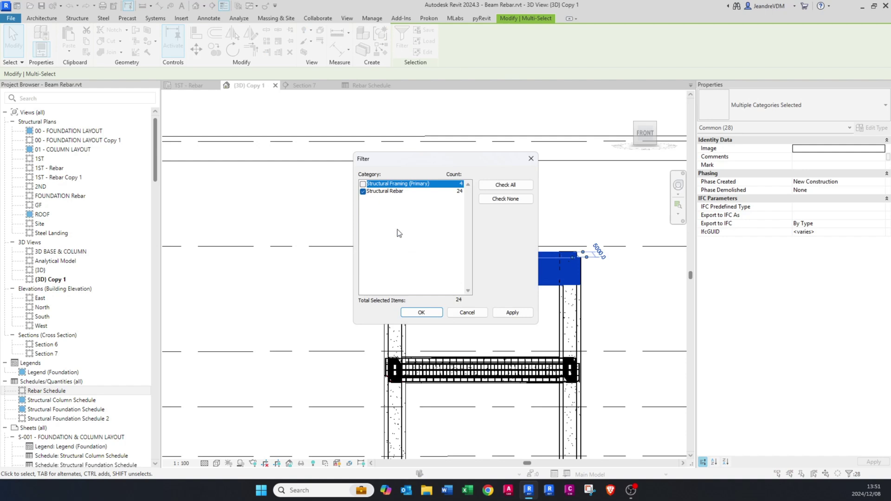
{"action": "left_click", "coordinate": [421, 313]}
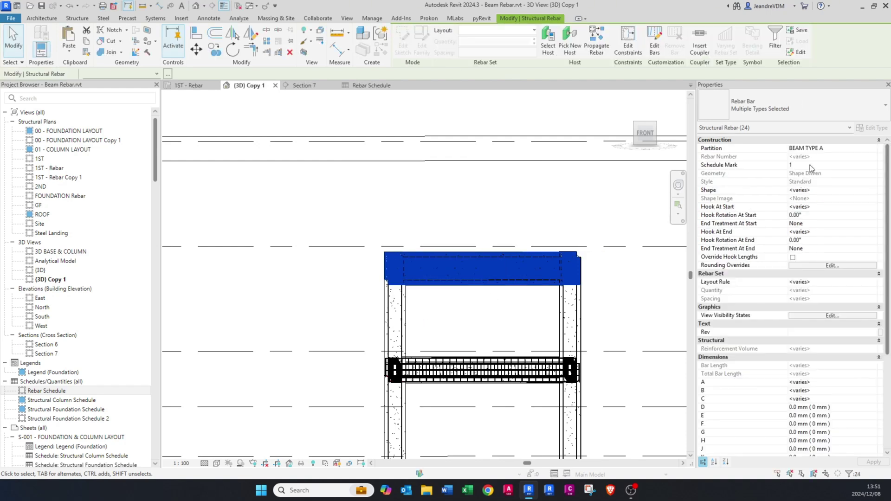
{"action": "left_click", "coordinate": [824, 148]}
{"action": "type", "text": "B"}
{"action": "middle_click_drag", "start_coordinate": [430, 263], "coordinate": [490, 352], "text": "shift"}
{"action": "left_click", "coordinate": [490, 353]}
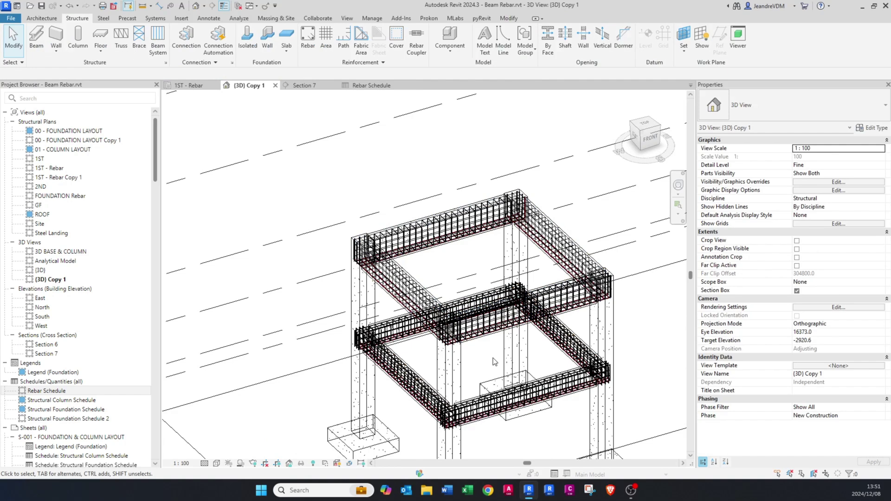
{"action": "left_click", "coordinate": [47, 393]}
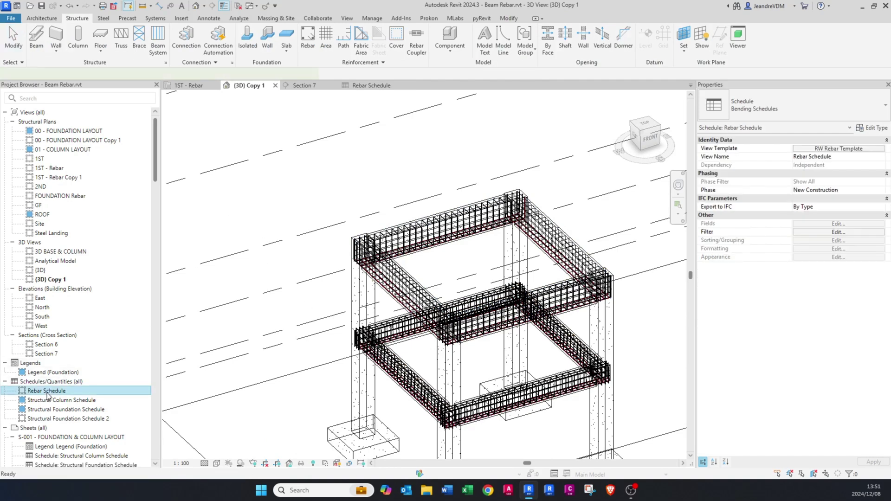
{"action": "double_click", "coordinate": [48, 395]}
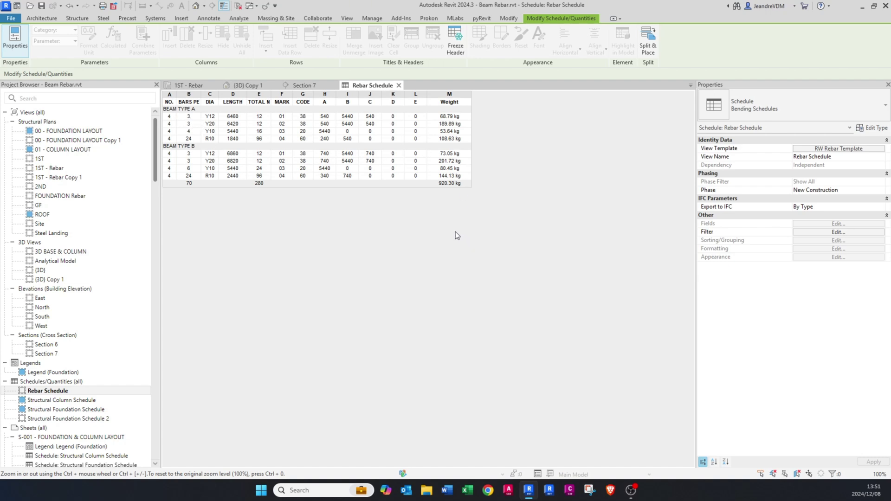
{"action": "left_click", "coordinate": [251, 88]}
{"action": "middle_click_drag", "start_coordinate": [445, 325], "coordinate": [471, 358], "text": "shift"}
{"action": "scroll", "coordinate": [492, 341], "scroll_direction": "up", "scroll_amount": 4}
{"action": "scroll", "coordinate": [471, 358], "scroll_direction": "up", "scroll_amount": 2}
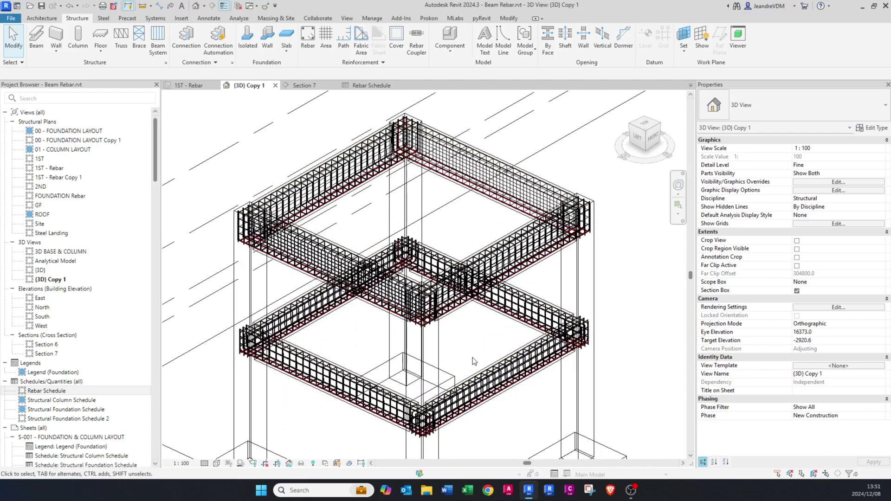